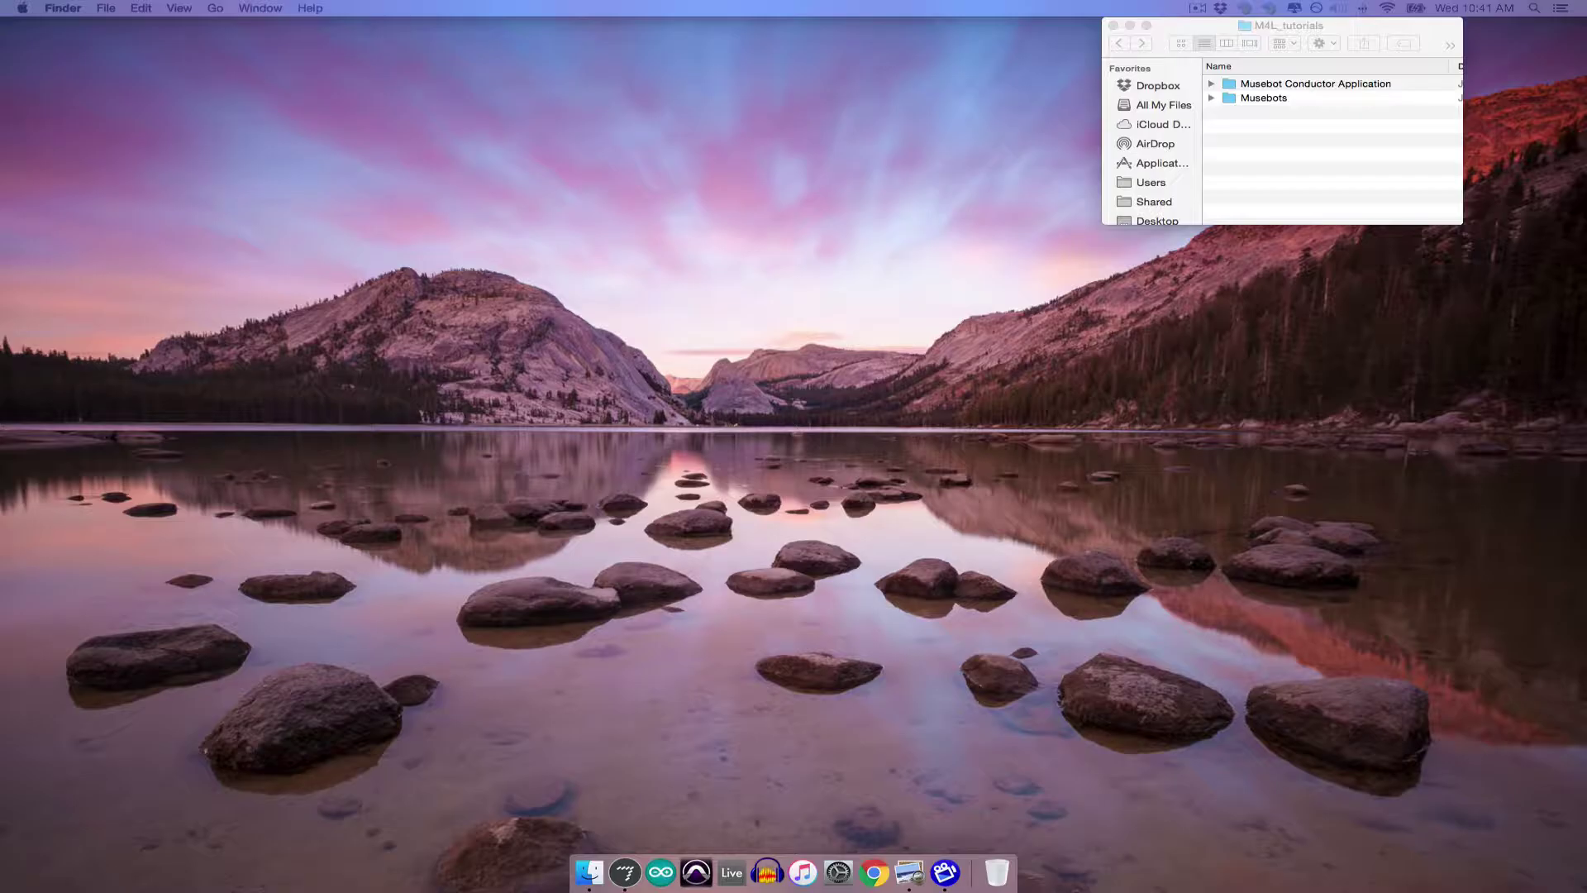
- Open the Musebot Conductor Application folder inside M4L_tutorials in Finder
{"action": "double_click", "coordinate": [1275, 86]}
- Launch Max_Musebot_Conductor and Live, then open the M4L_dev_GM_Drummerbot folder under Musebots
{"action": "double_click", "coordinate": [1254, 112]}
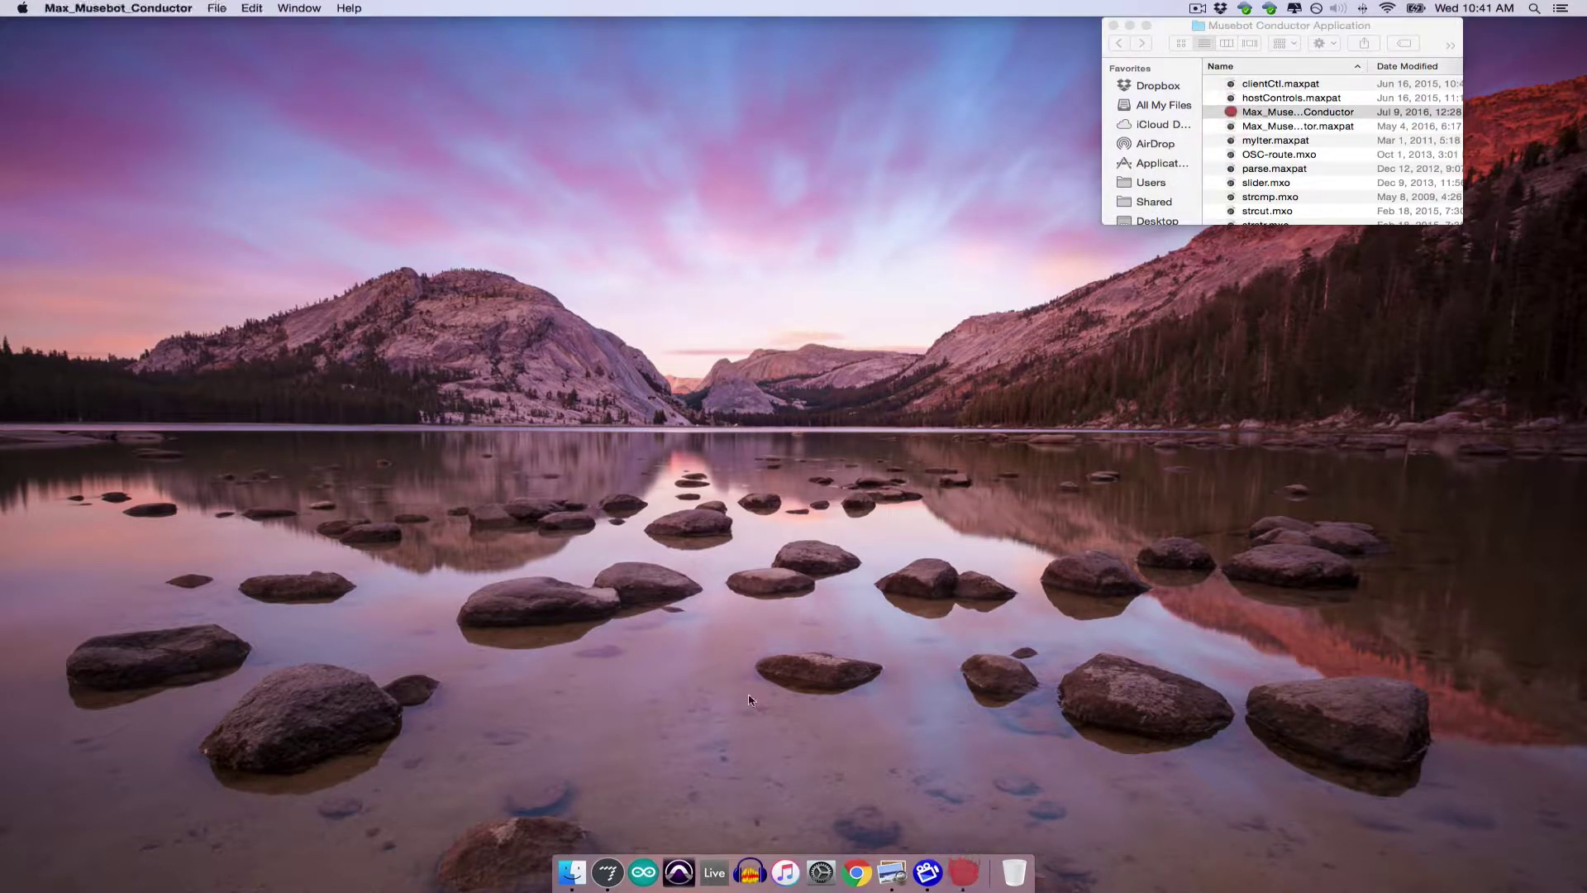
{"action": "left_click", "coordinate": [725, 873]}
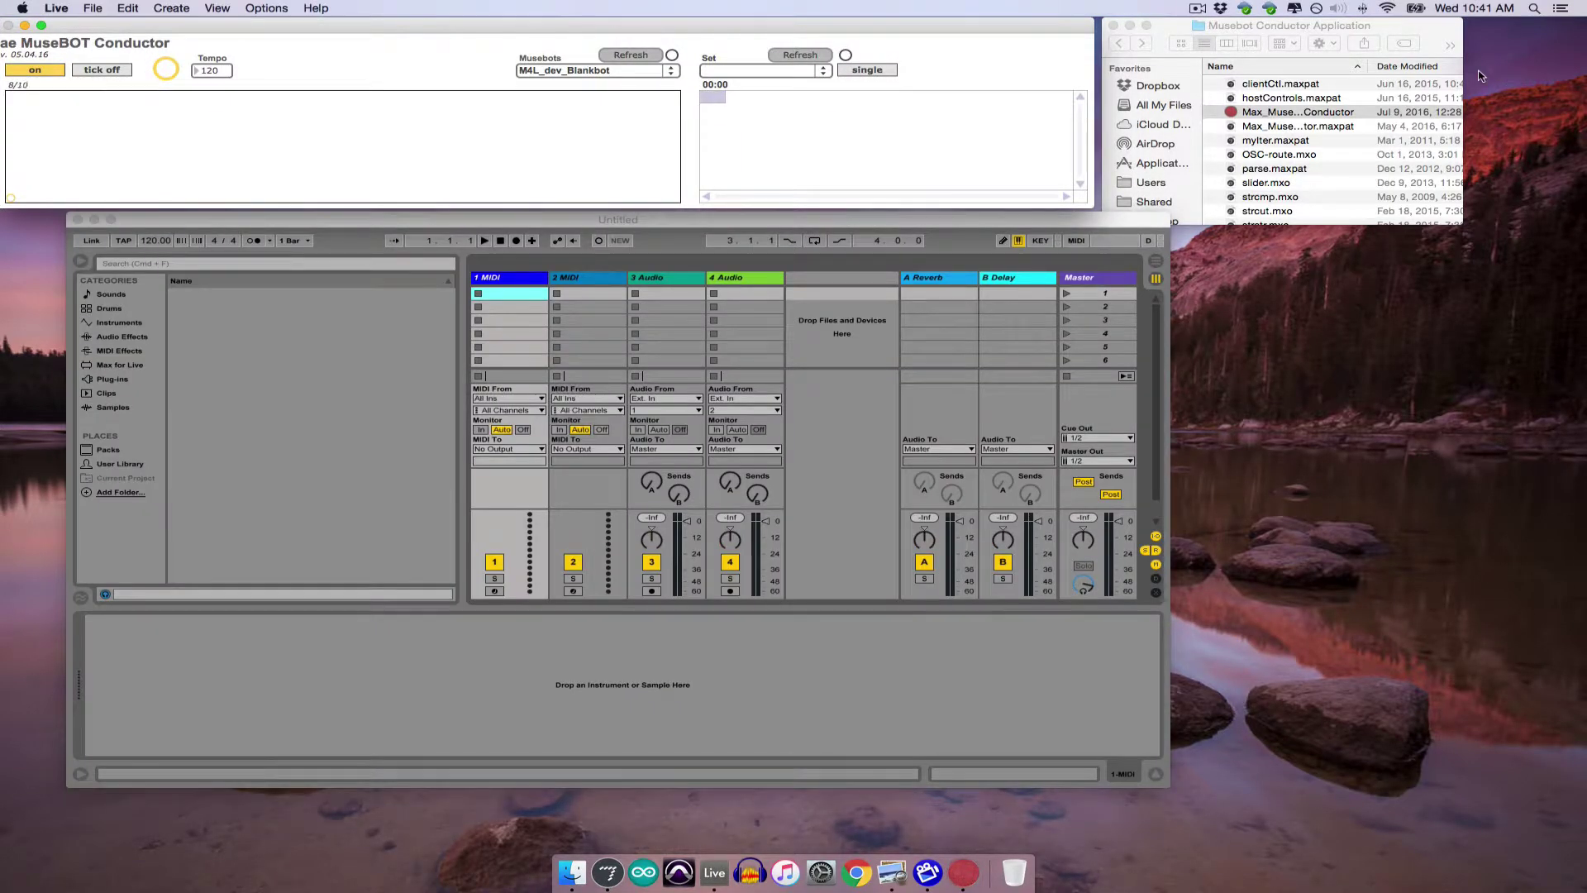
{"action": "left_click", "coordinate": [1127, 44]}
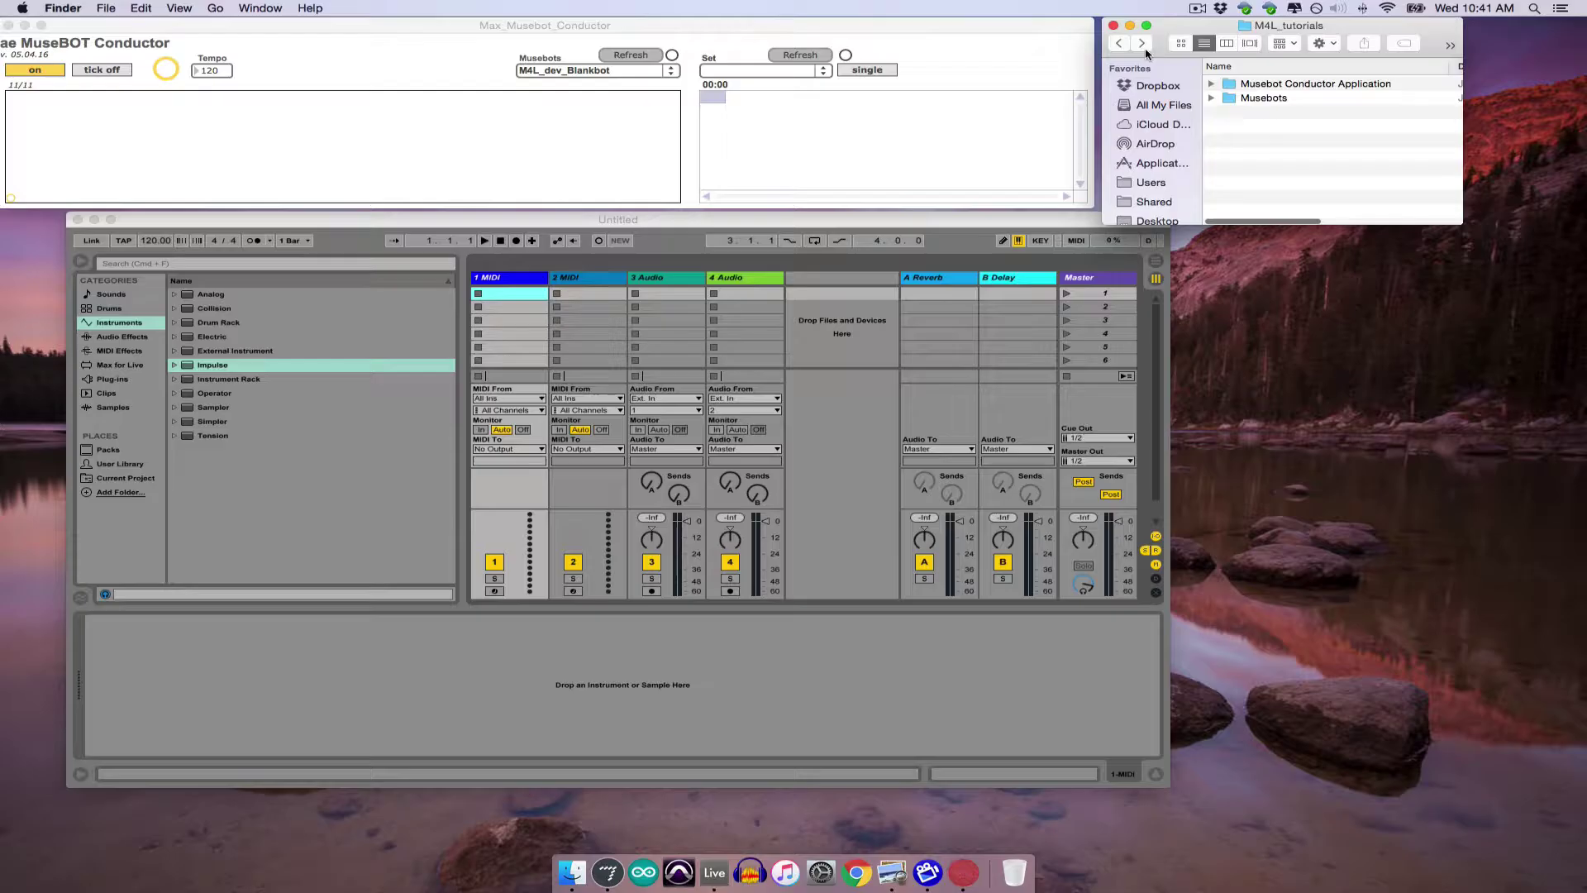
{"action": "double_click", "coordinate": [1258, 99]}
{"action": "double_click", "coordinate": [1264, 99]}
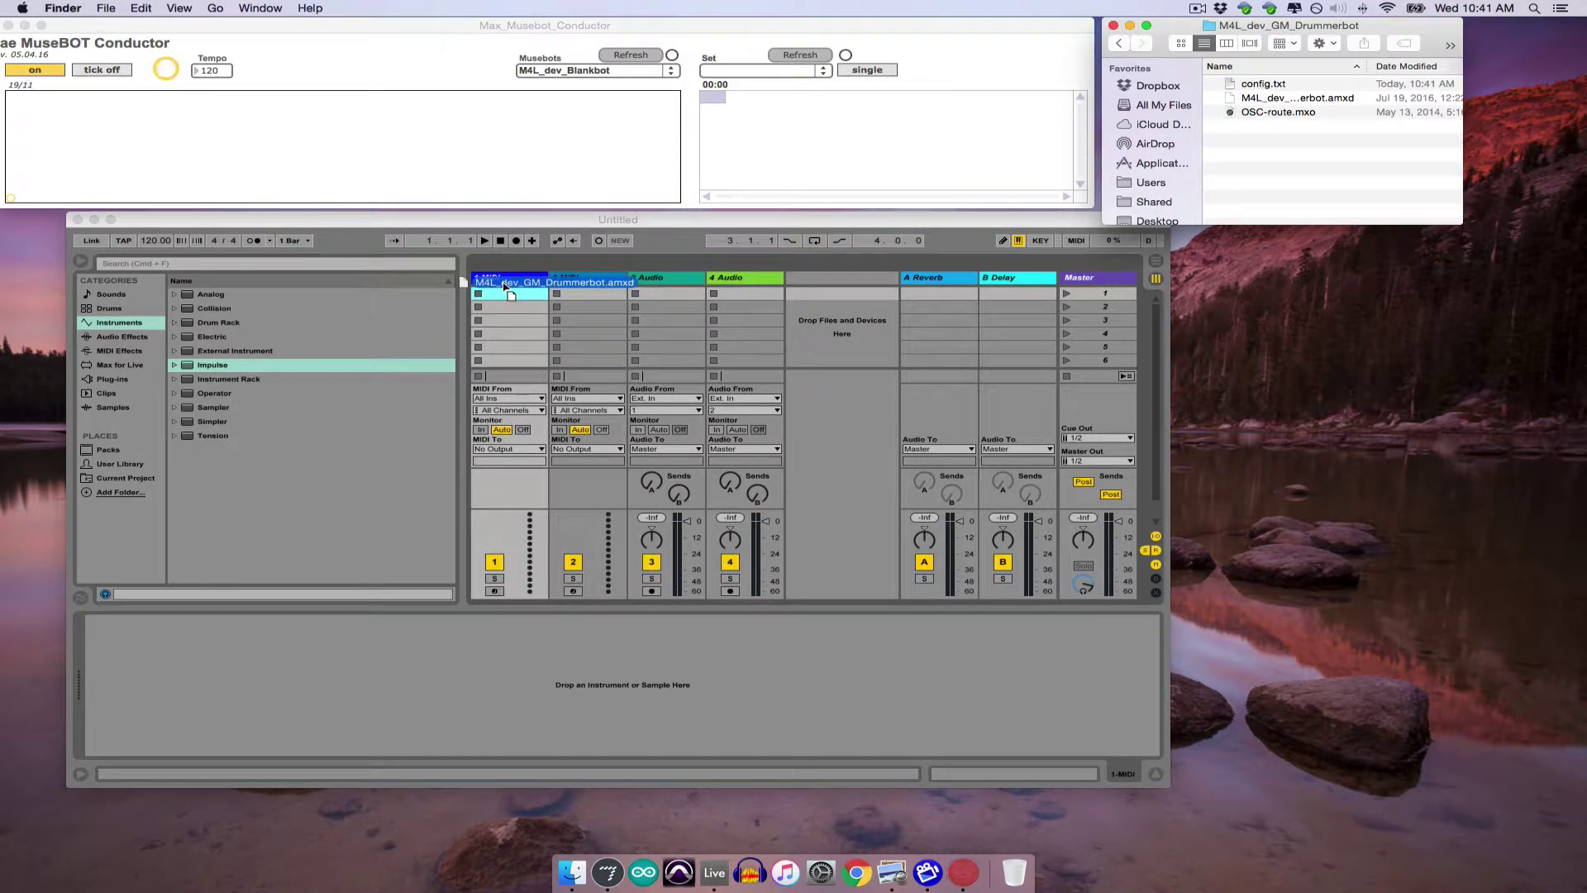
- Drag the M4L_dev_Melodybot device onto the 2 MIDI track
{"action": "left_click", "coordinate": [1119, 44]}
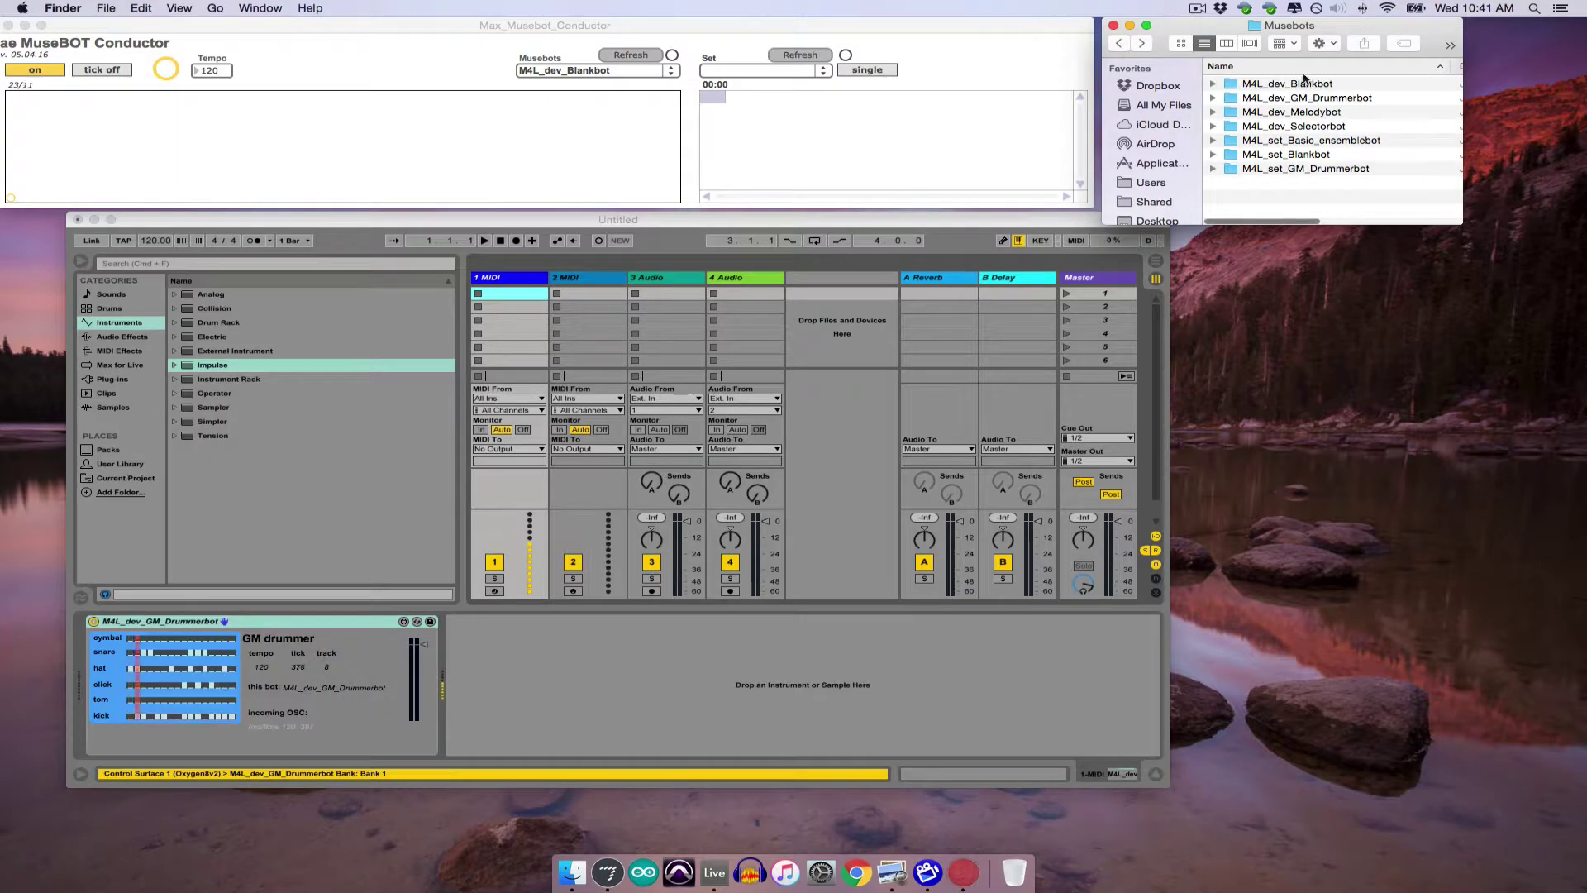
{"action": "double_click", "coordinate": [1262, 113]}
{"action": "left_click_drag", "start_coordinate": [1290, 98], "coordinate": [589, 286]}
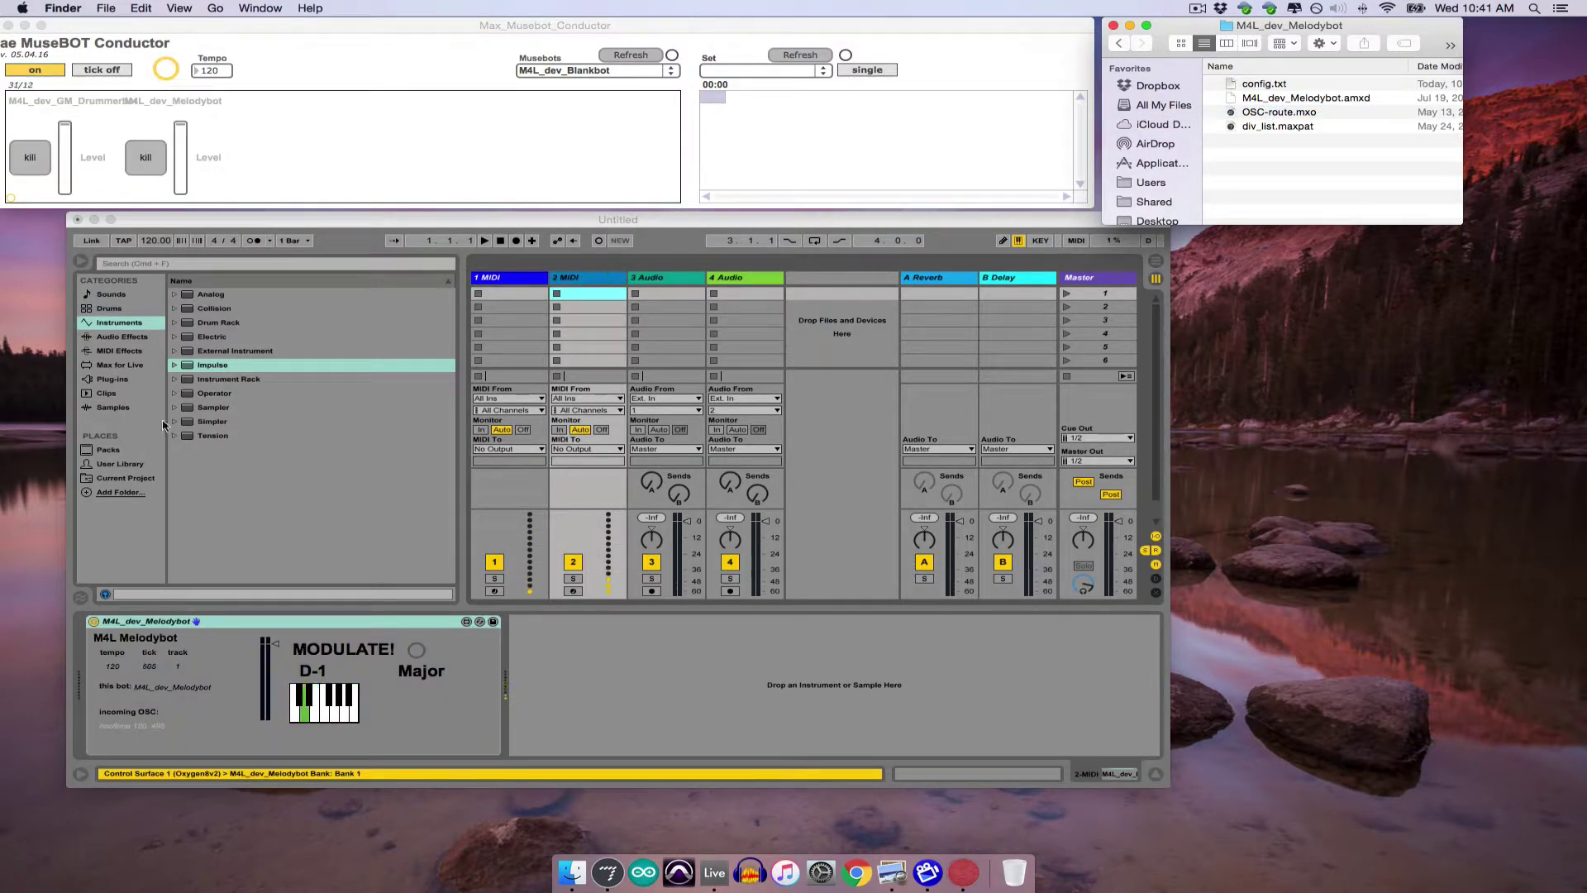
- Add Mk4 Simple Piano from Electric > Piano & Keys to track 2
{"action": "left_click", "coordinate": [176, 342]}
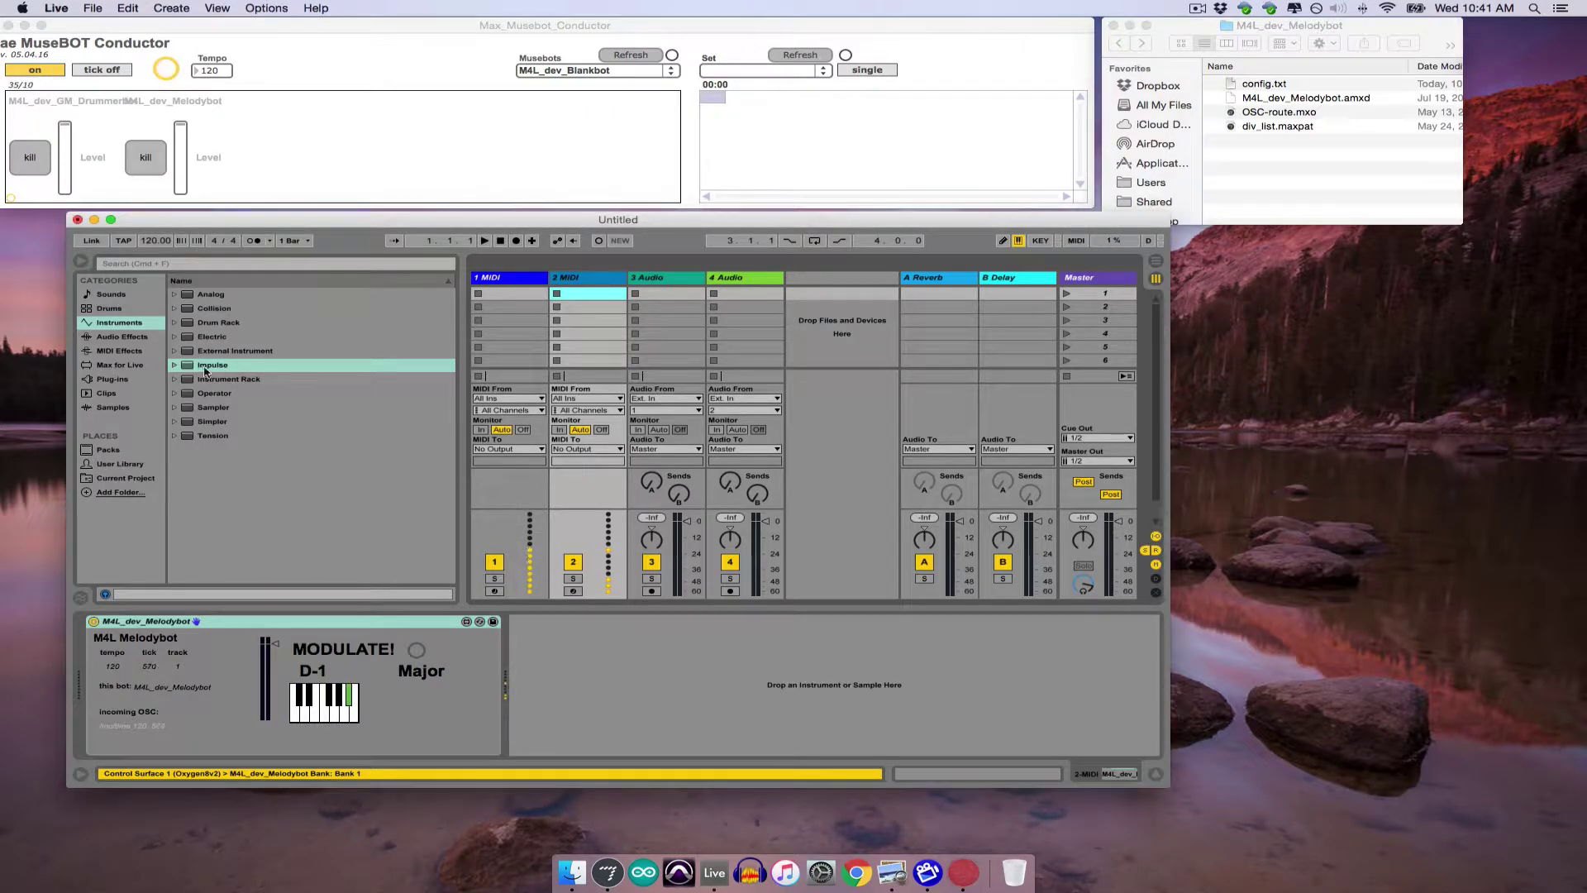
{"action": "left_click", "coordinate": [175, 337]}
{"action": "left_click", "coordinate": [185, 365]}
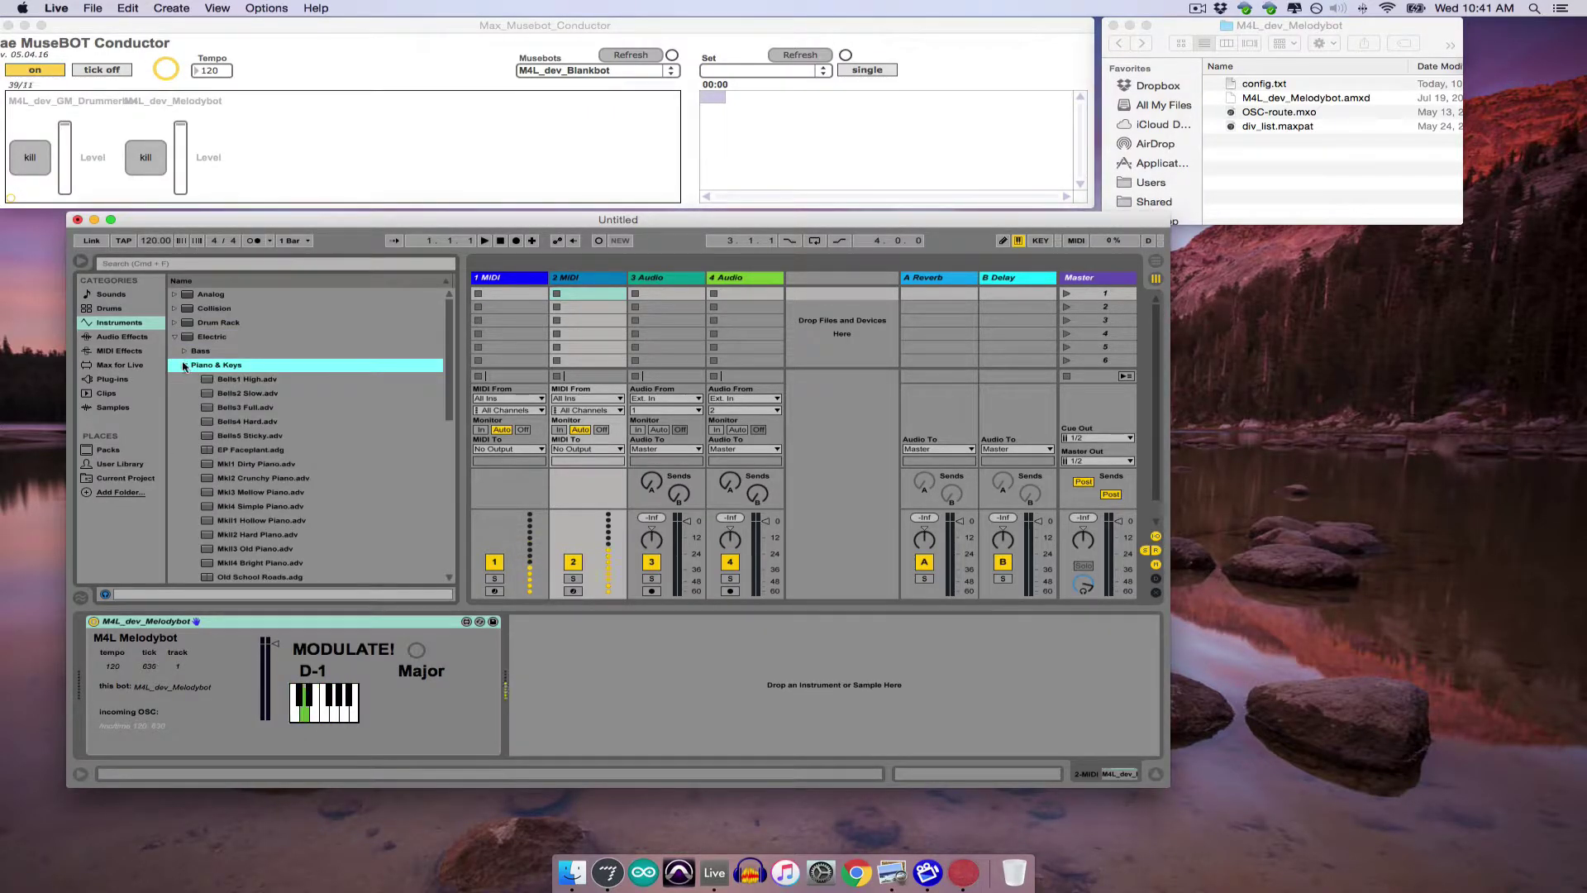
{"action": "left_click_drag", "start_coordinate": [248, 506], "coordinate": [599, 289]}
- Add the Kit-Core Percussion drum kit to track 1
{"action": "left_click", "coordinate": [108, 309]}
{"action": "left_click", "coordinate": [288, 549]}
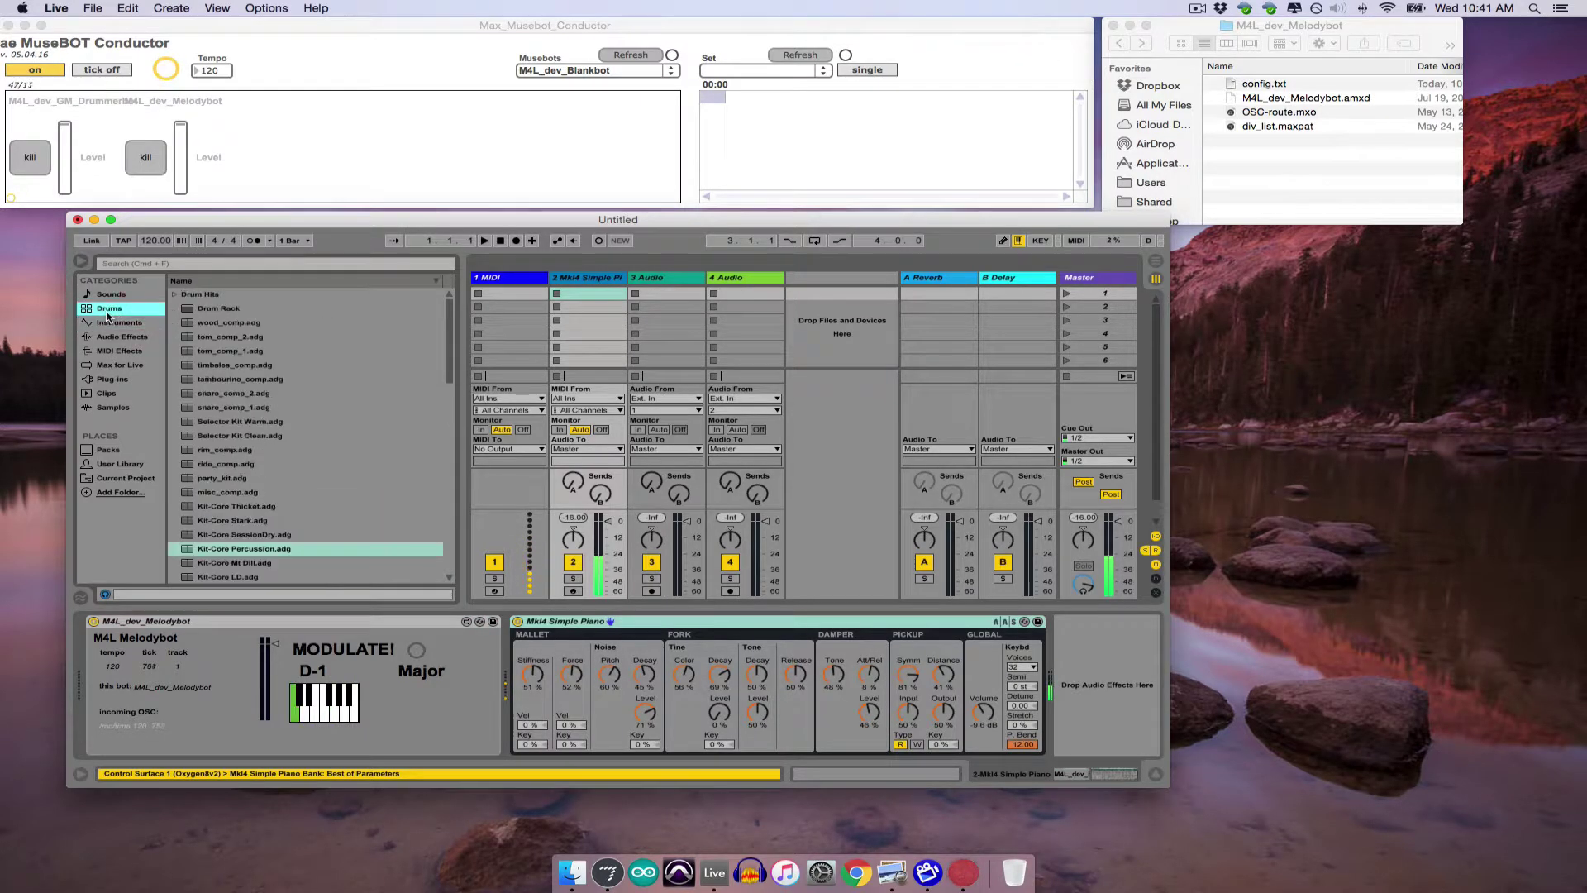
{"action": "left_click_drag", "start_coordinate": [288, 552], "coordinate": [501, 279]}
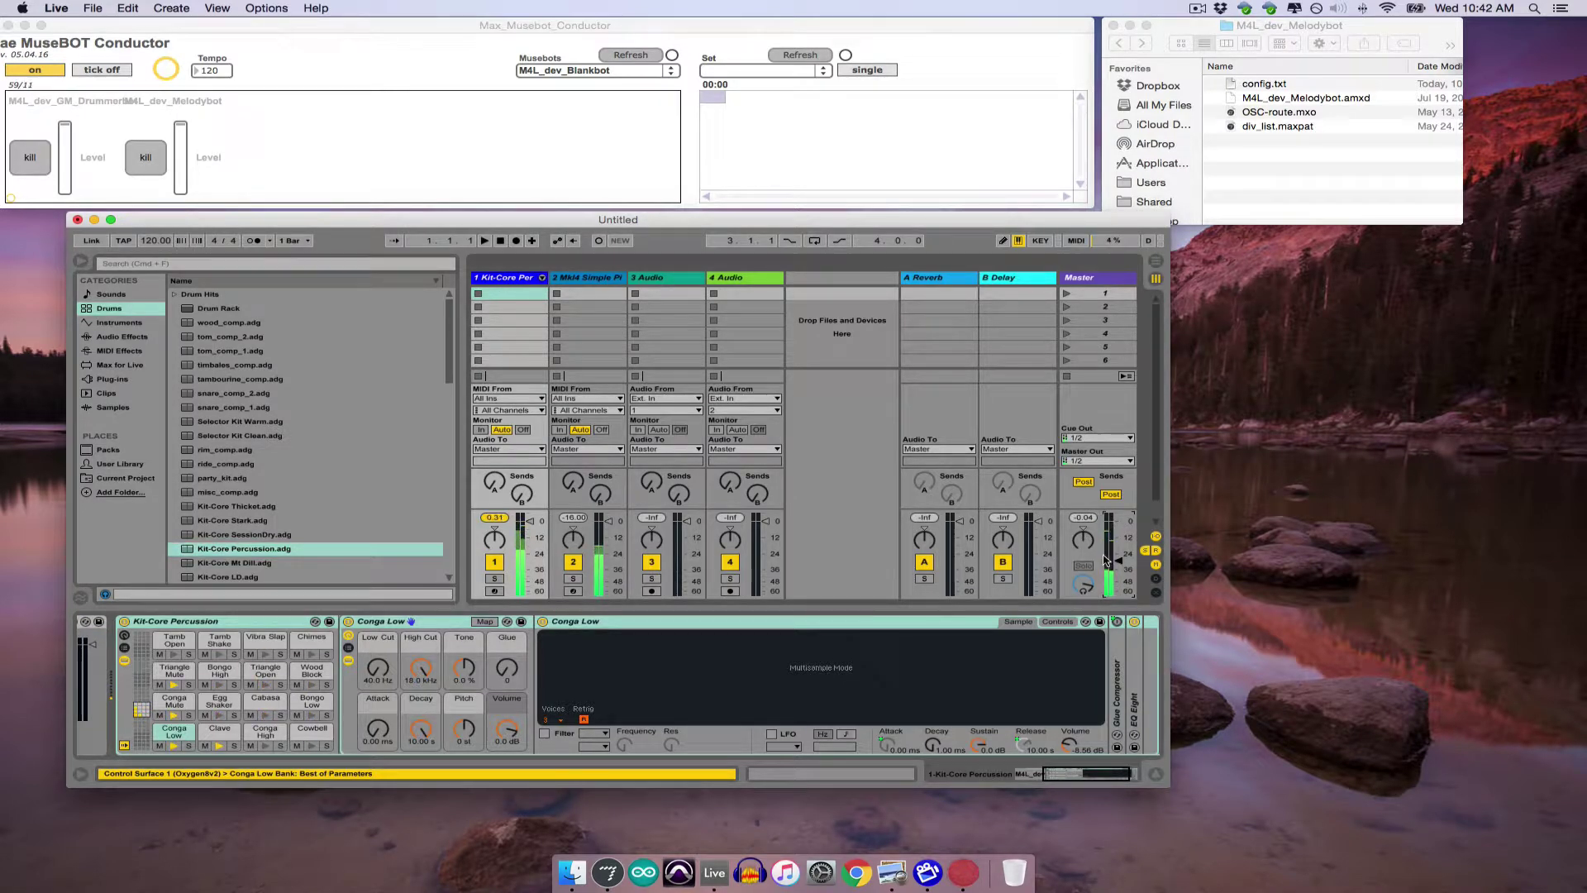
{"action": "left_click", "coordinate": [91, 7]}
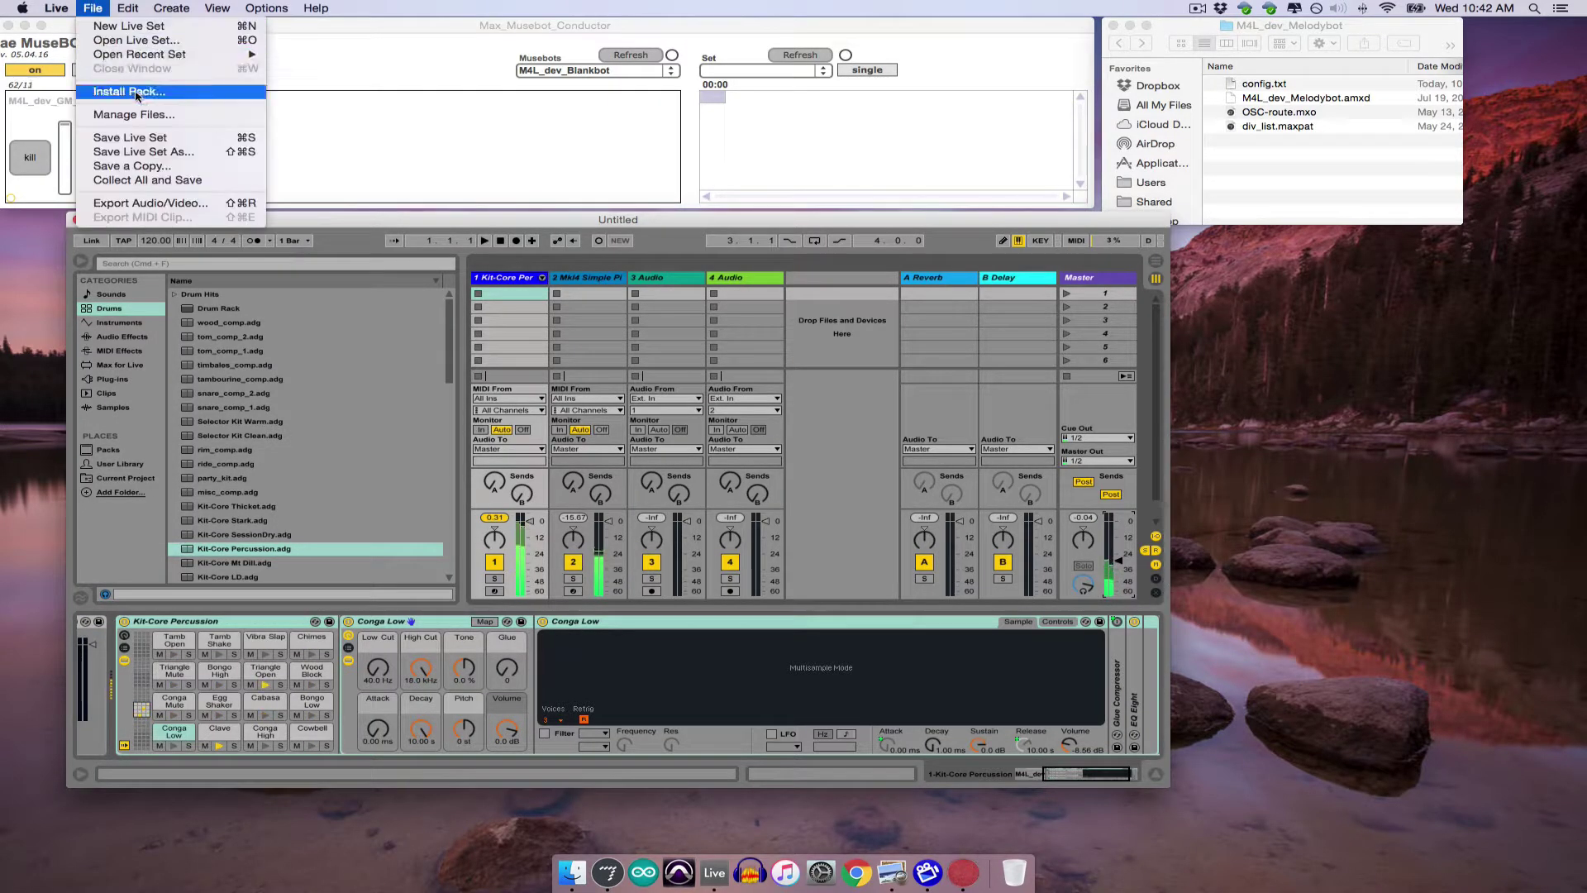
- Save the Live set under the new name ensemble1
{"action": "left_click", "coordinate": [146, 143]}
{"action": "type", "text": "ensemble1"}
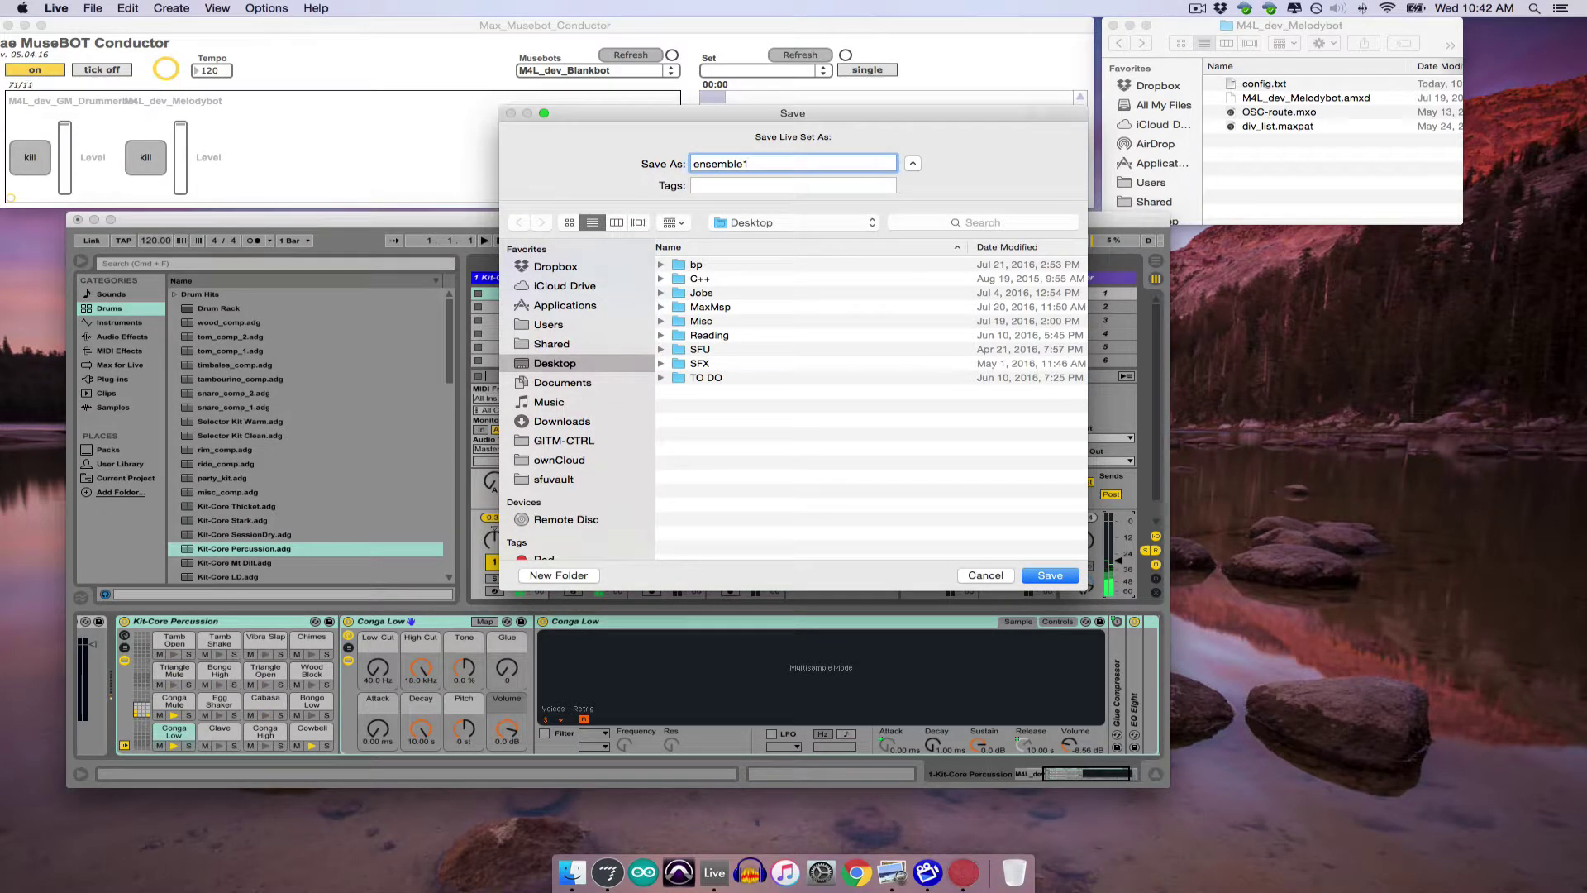
{"action": "key", "text": "Return"}
- Close the Ableton Live window
{"action": "left_click", "coordinate": [155, 209]}
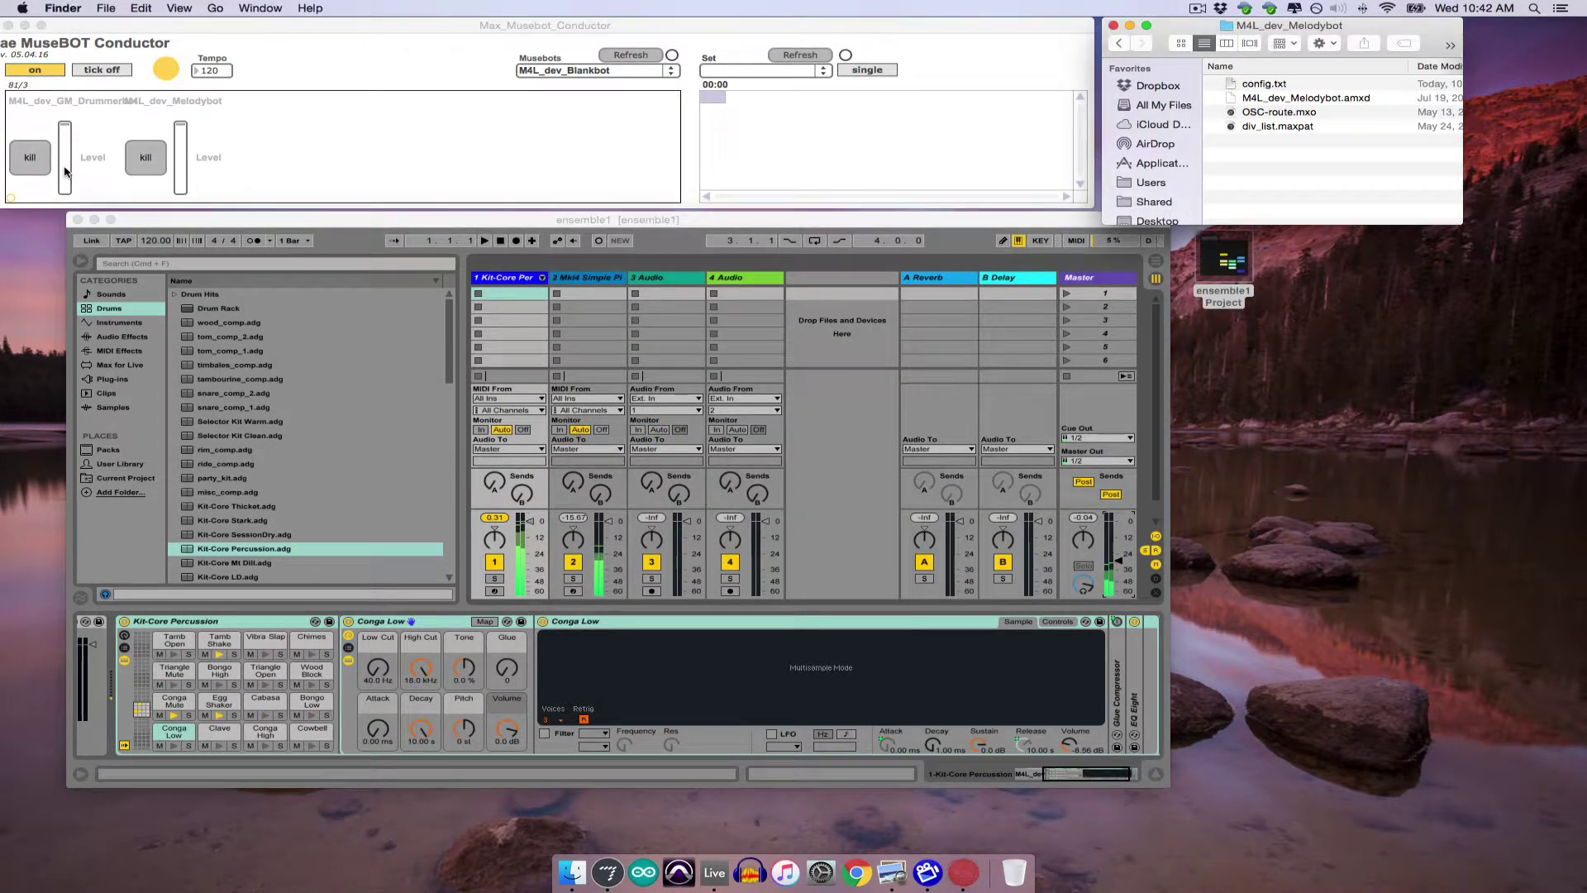
{"action": "left_click", "coordinate": [159, 220]}
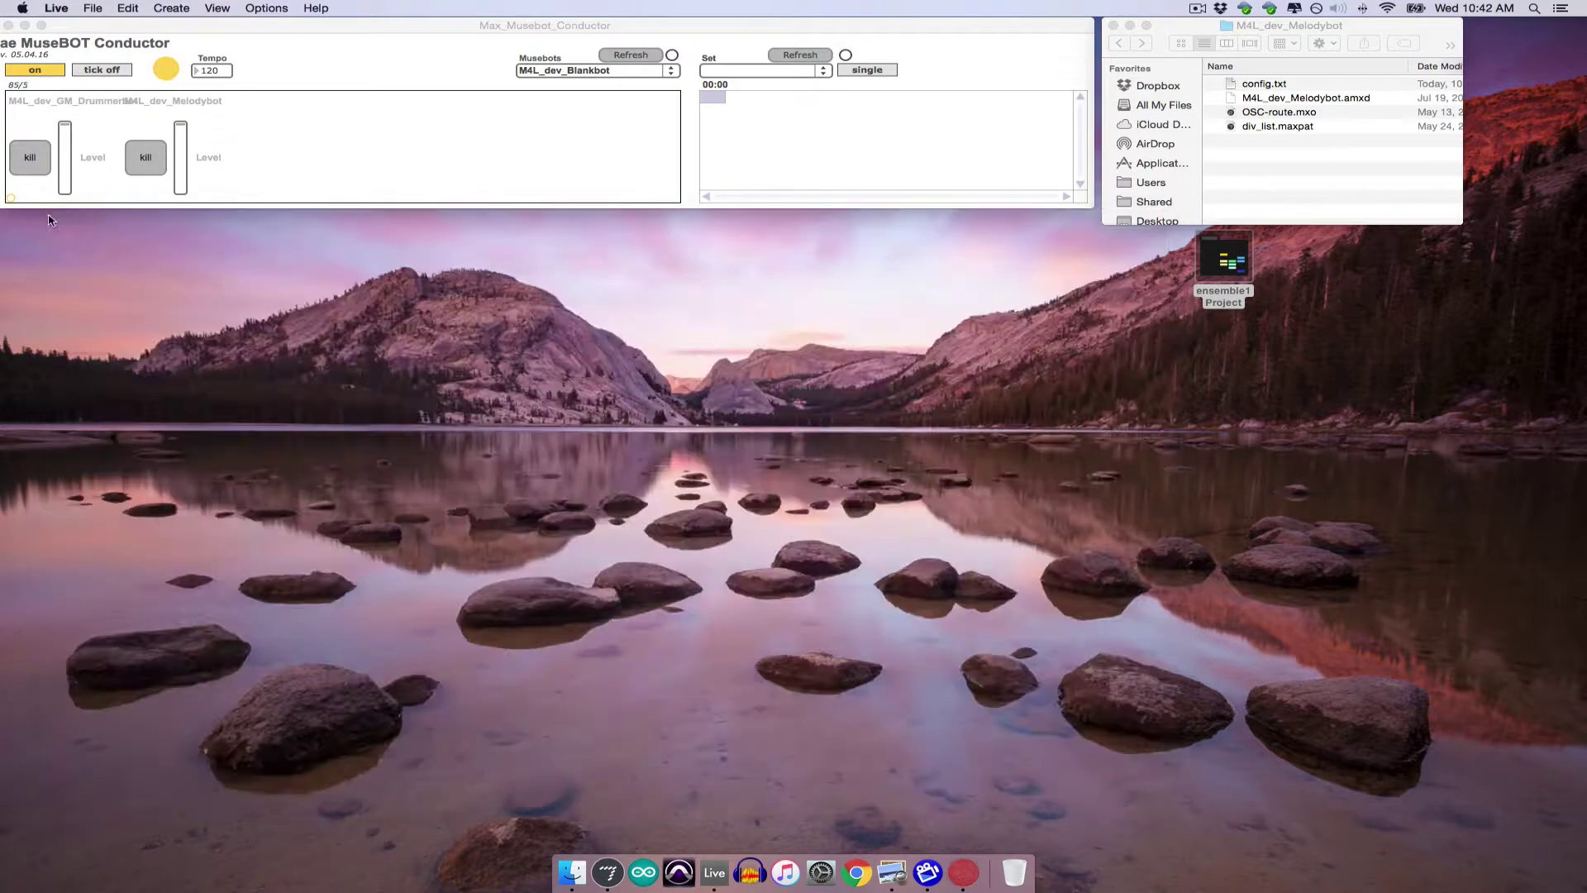
{"action": "left_click", "coordinate": [78, 220]}
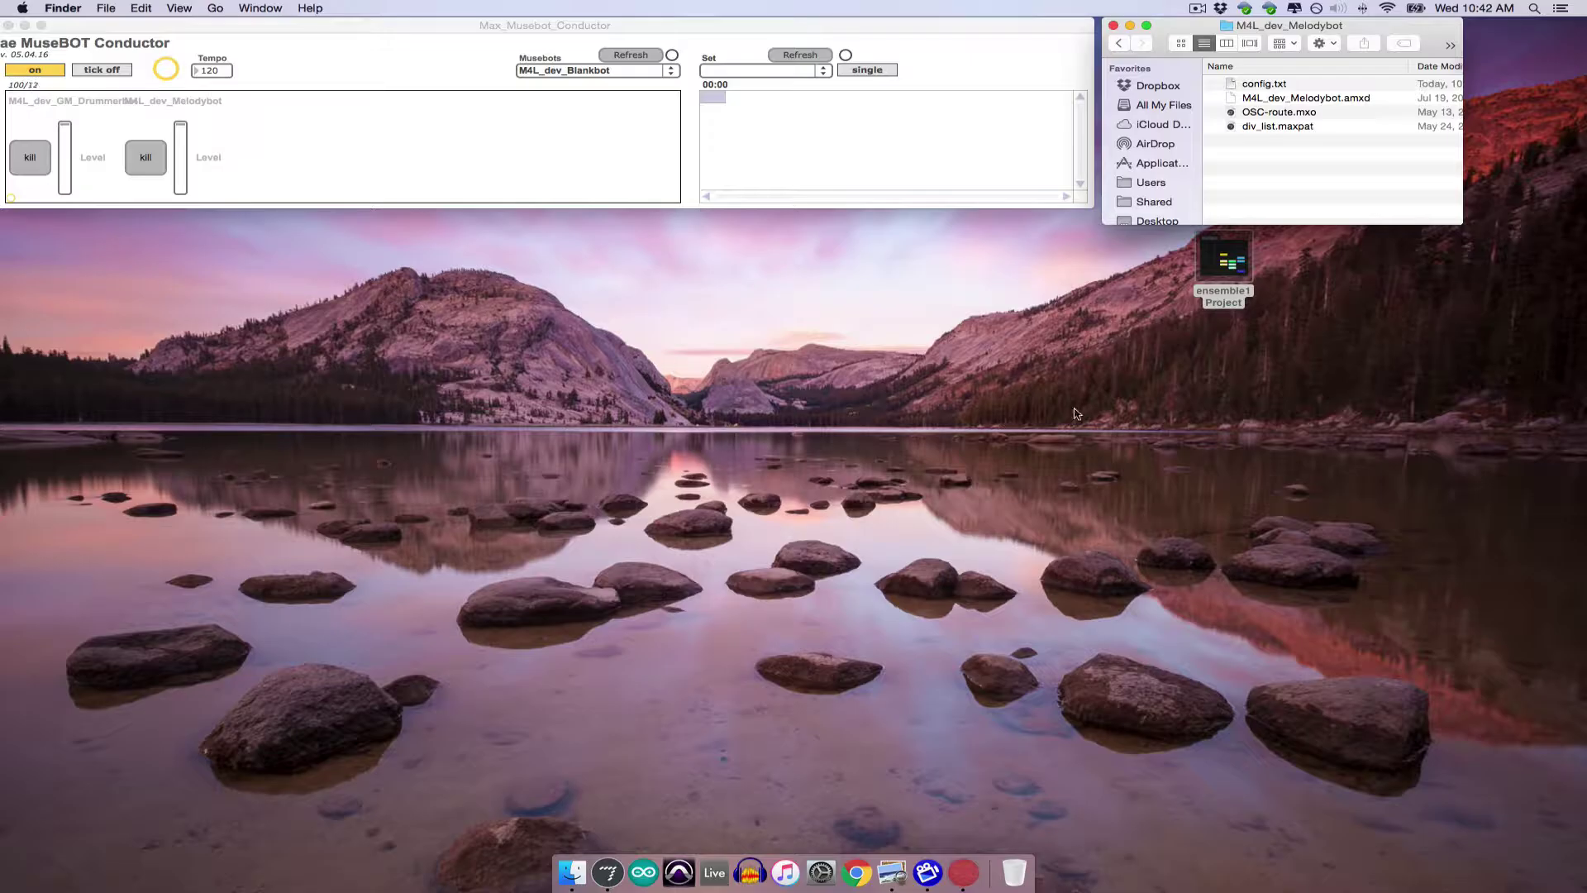
- Reopen ensemble1.als from its Project folder, raise the Master fader, and stop the Conductor
{"action": "double_click", "coordinate": [1227, 273]}
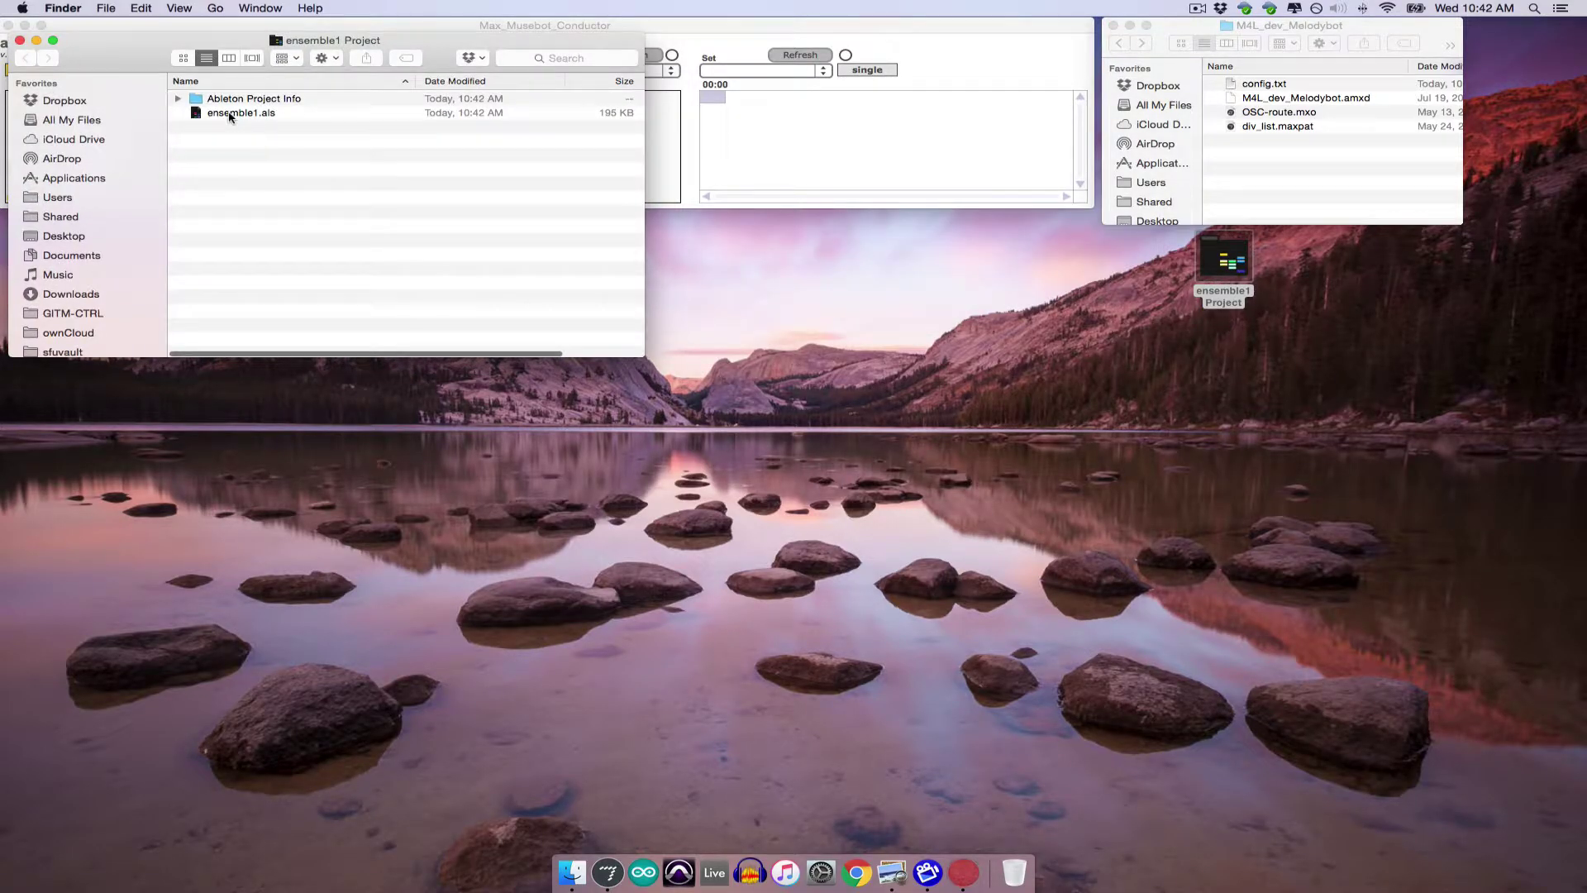
{"action": "double_click", "coordinate": [232, 113]}
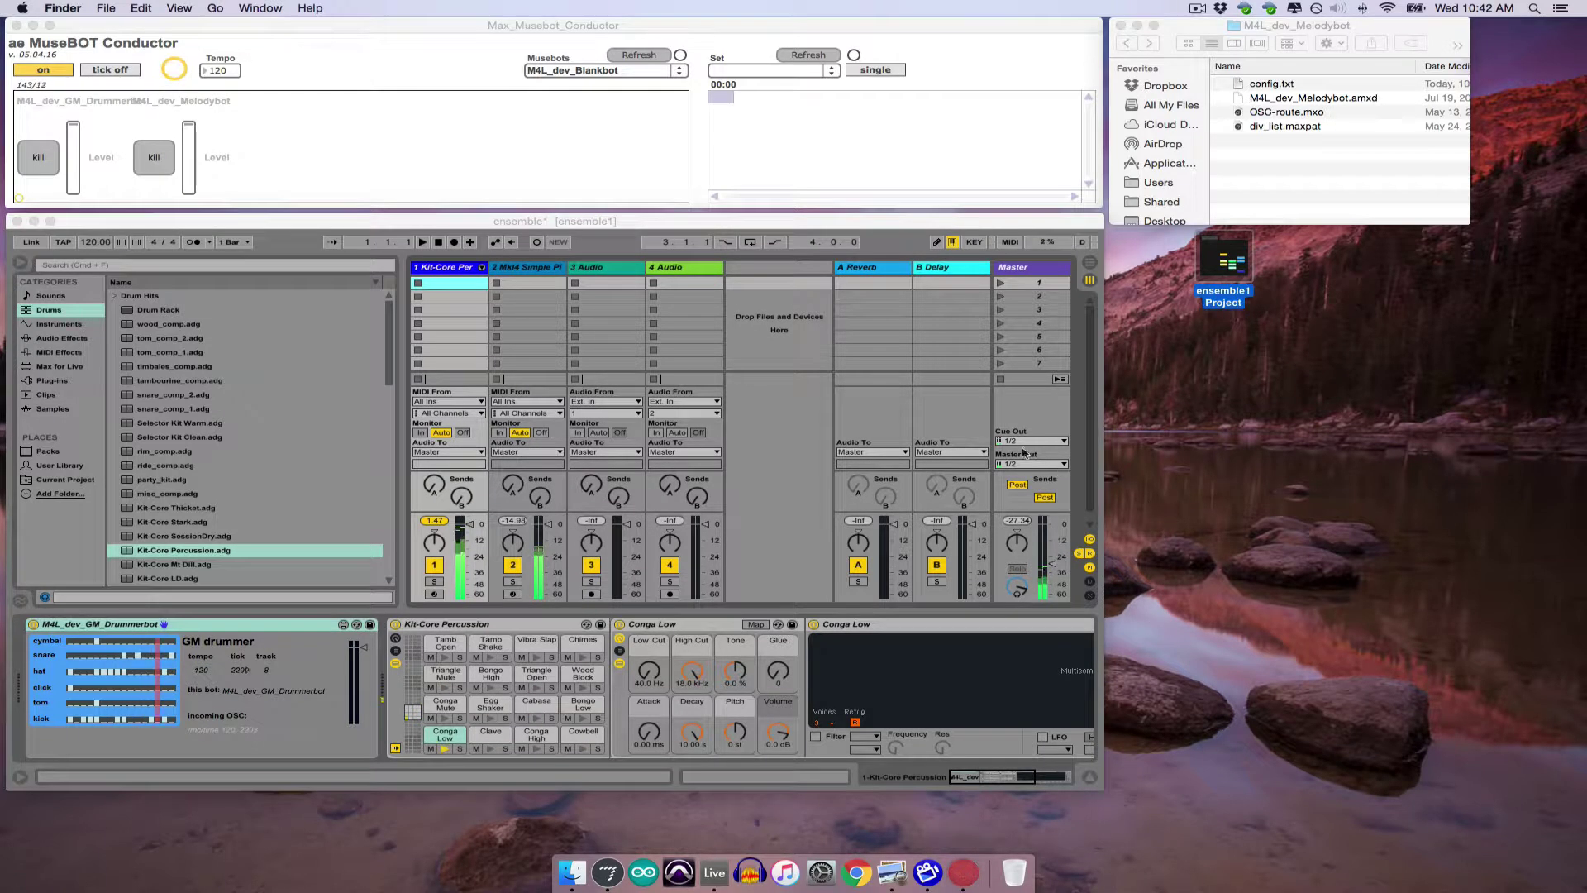
{"action": "left_click_drag", "start_coordinate": [1056, 569], "coordinate": [1055, 531]}
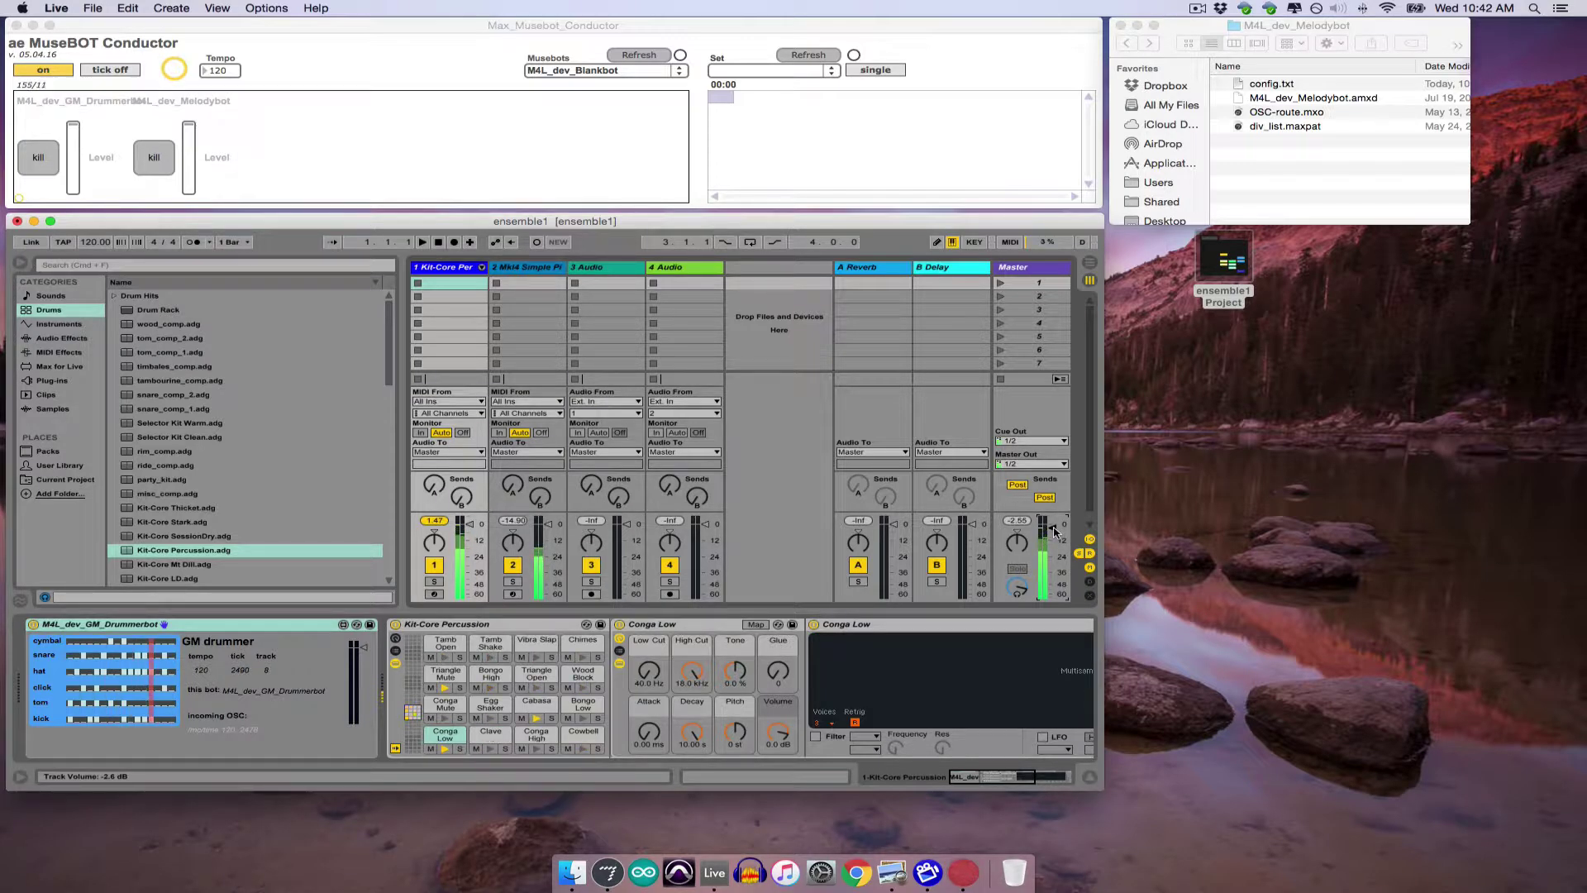
{"action": "left_click", "coordinate": [43, 71]}
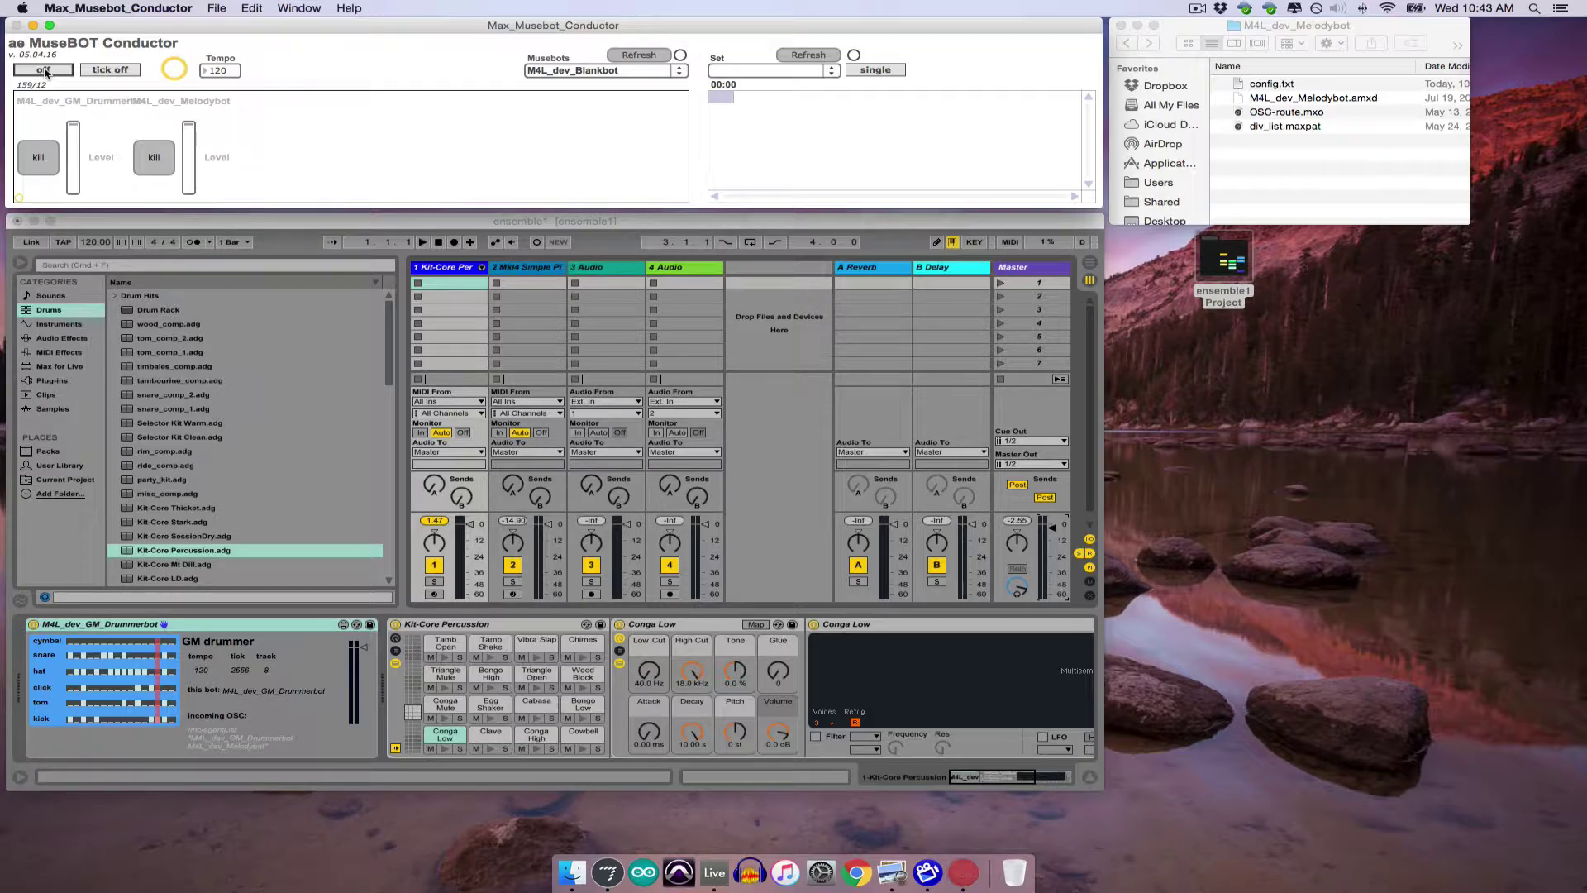
- Close the ensemble1 set, answer the save prompt, and trash the ensemble1 Project folder
{"action": "left_click", "coordinate": [86, 229]}
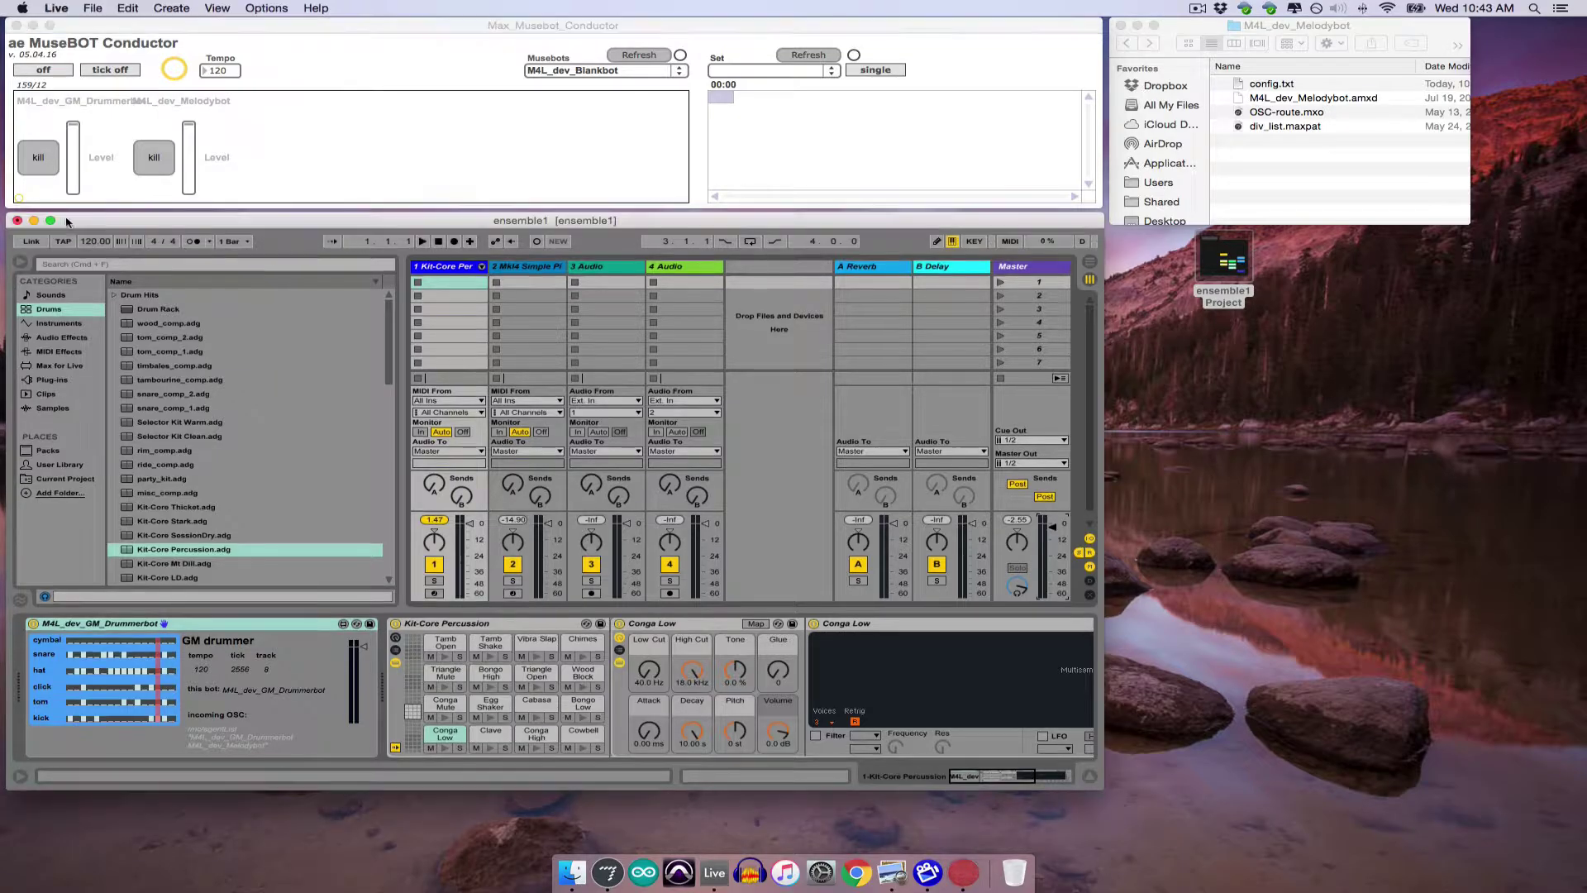
{"action": "left_click", "coordinate": [15, 221]}
{"action": "left_click", "coordinate": [654, 468]}
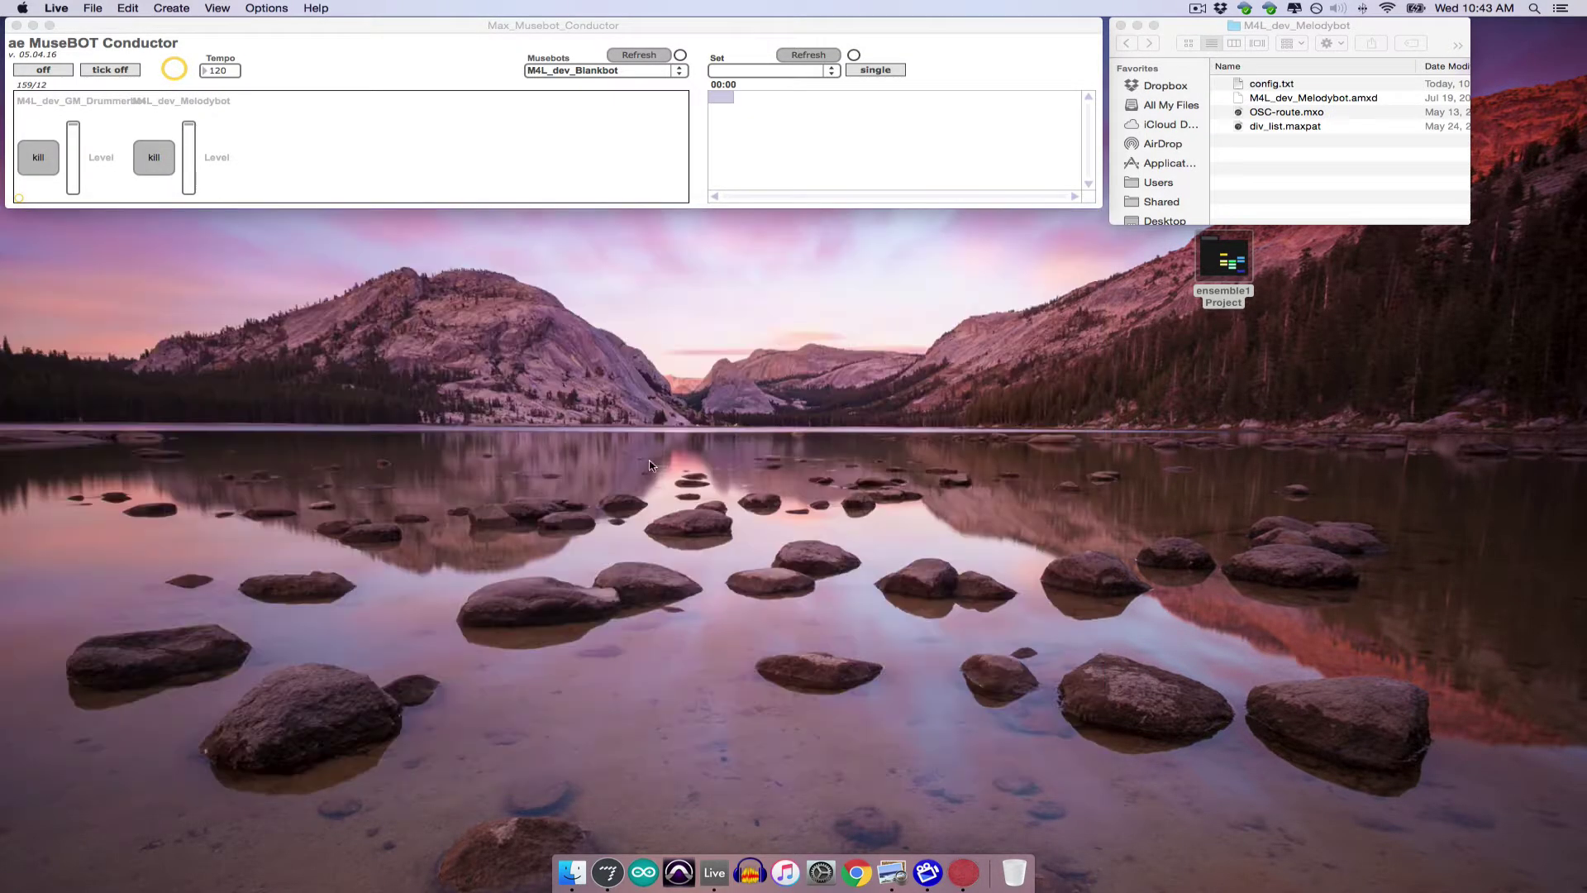
{"action": "left_click_drag", "start_coordinate": [1231, 277], "coordinate": [1014, 872]}
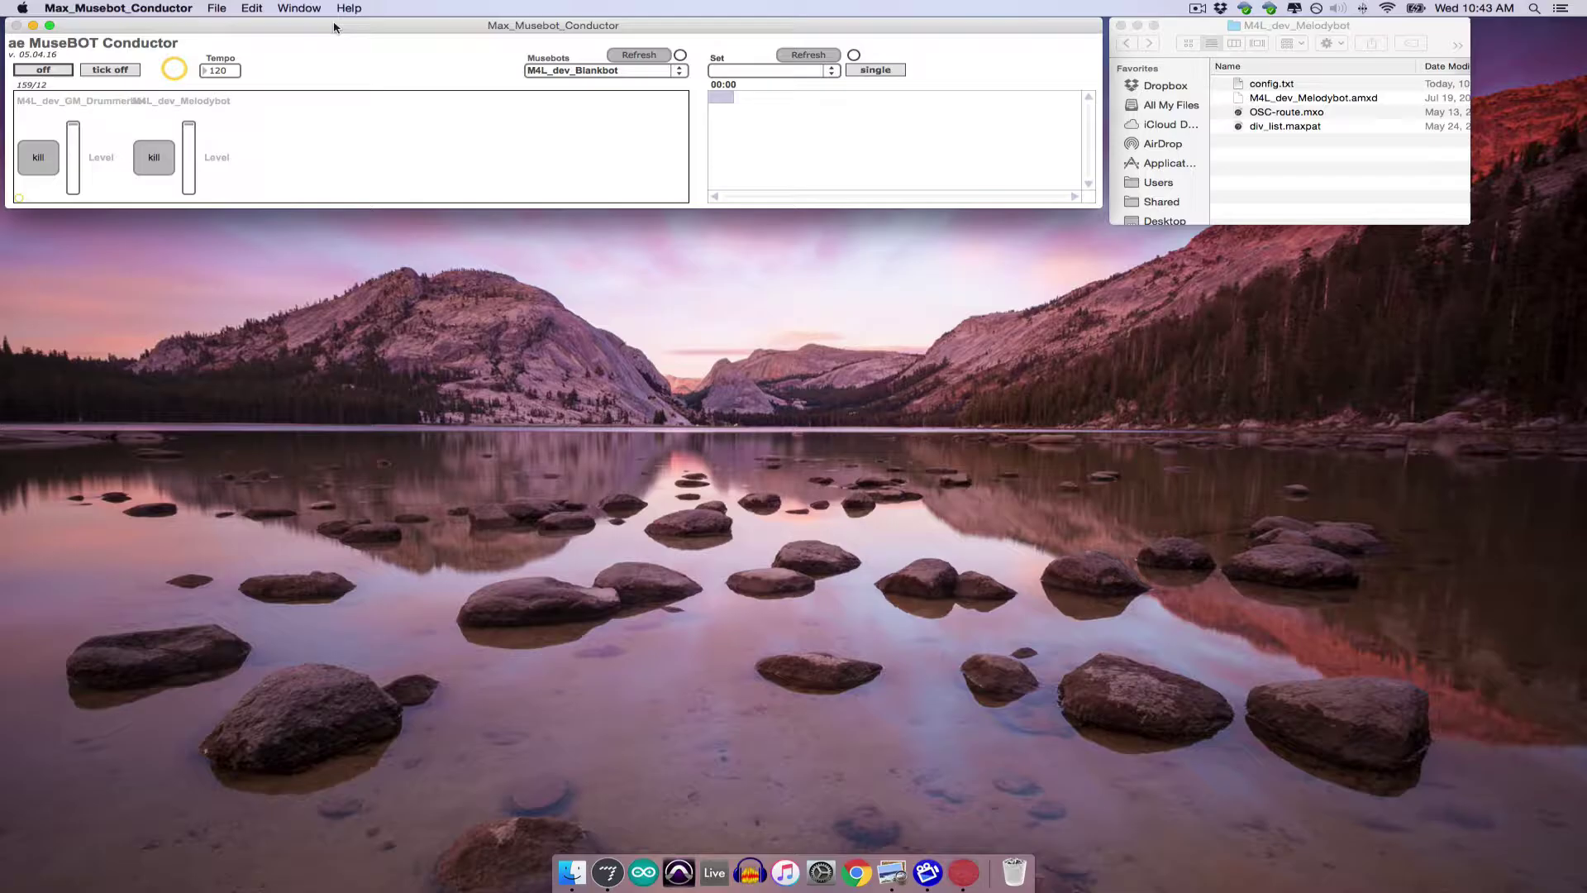
- Return Finder to the Musebots folder, leaving the Conductor's musebot list unchanged
{"action": "left_click", "coordinate": [567, 74]}
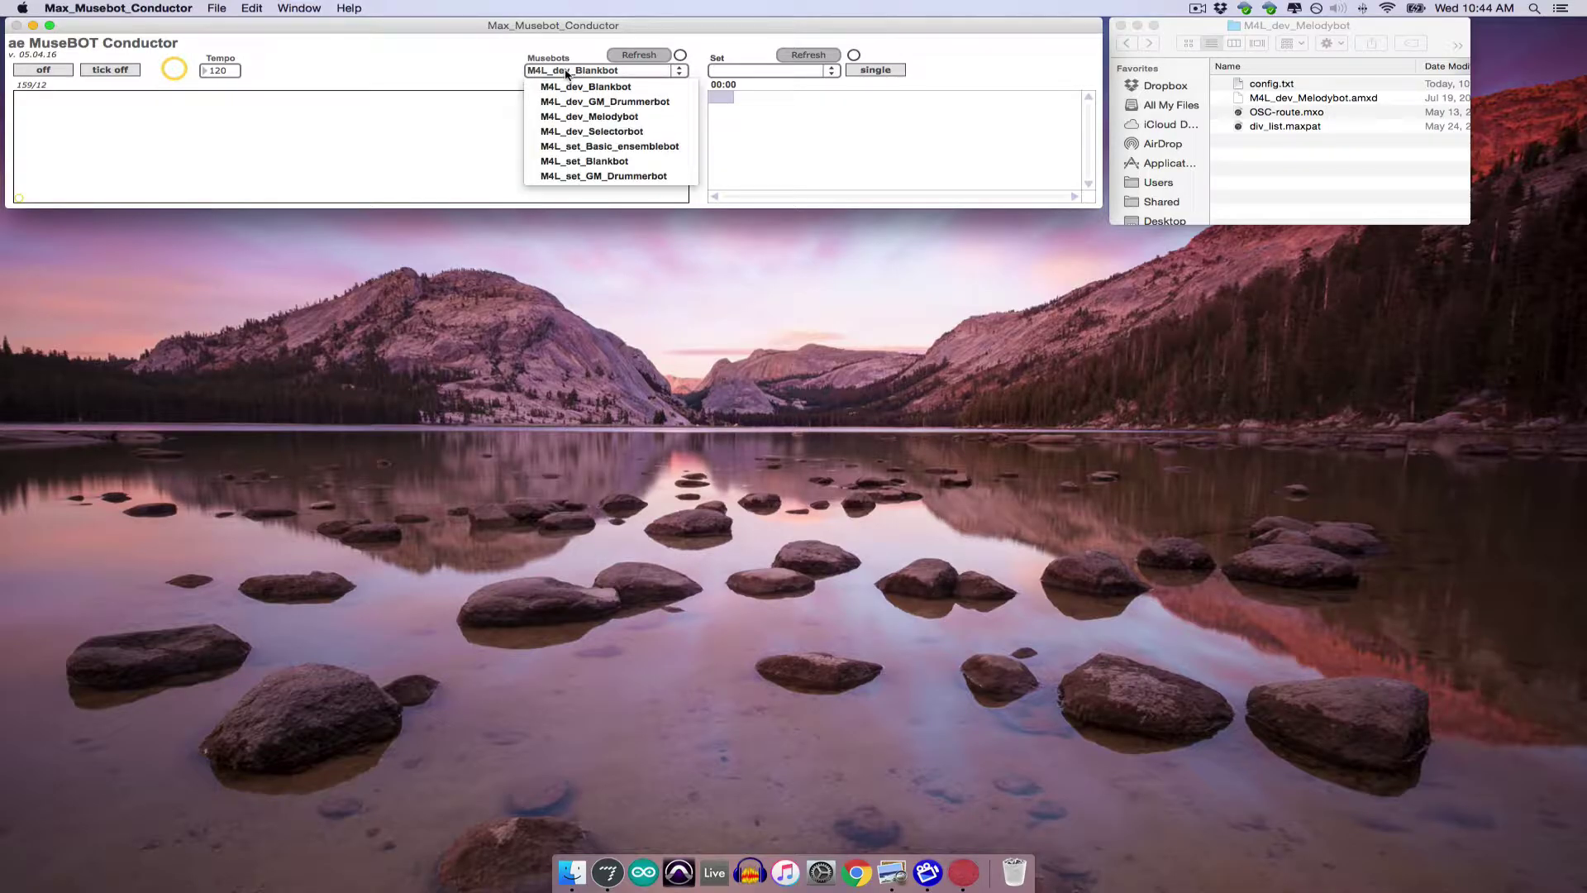
{"action": "left_click", "coordinate": [451, 167]}
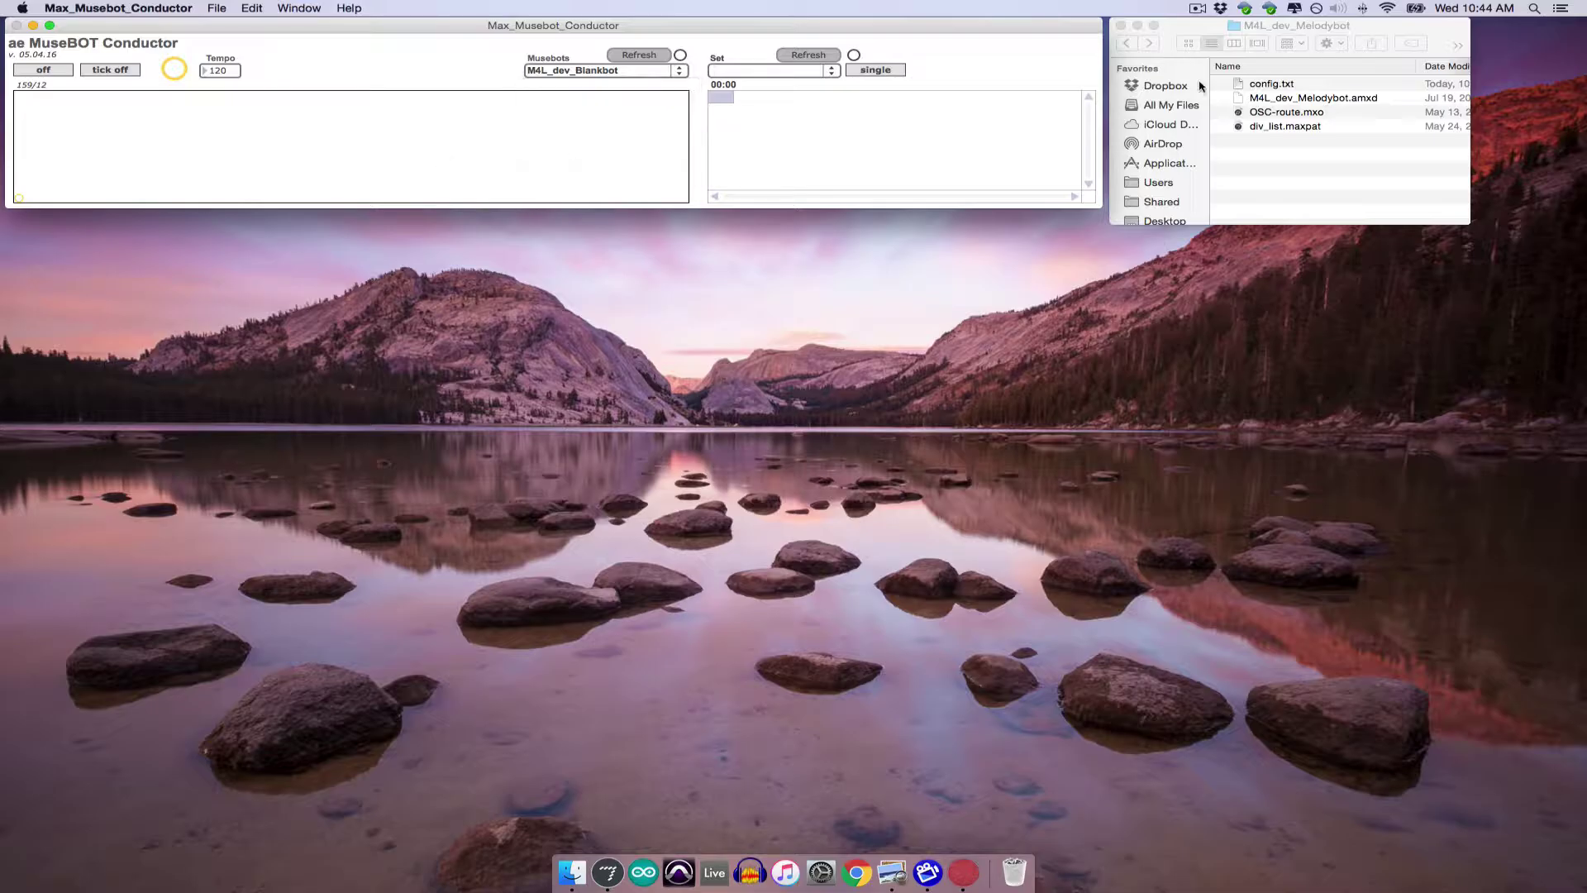
{"action": "left_click", "coordinate": [1127, 44]}
{"action": "left_click", "coordinate": [1128, 45]}
{"action": "double_click", "coordinate": [1294, 99]}
- Select M4L_dev_GM_Drummerbot in the Conductor's musebot list
{"action": "left_click", "coordinate": [627, 73]}
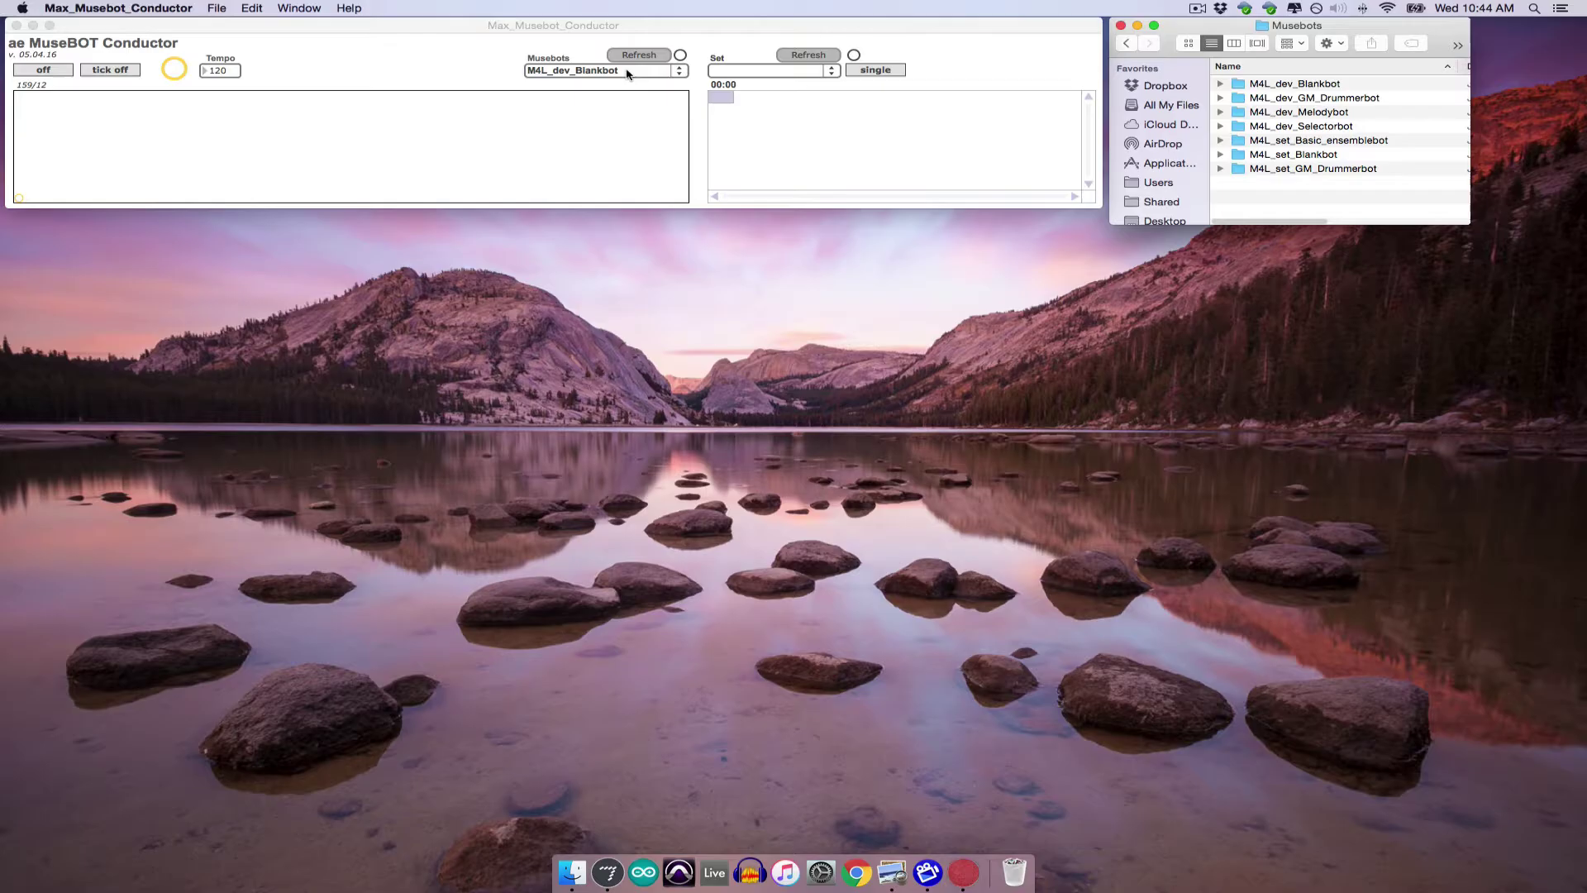
{"action": "left_click", "coordinate": [628, 73]}
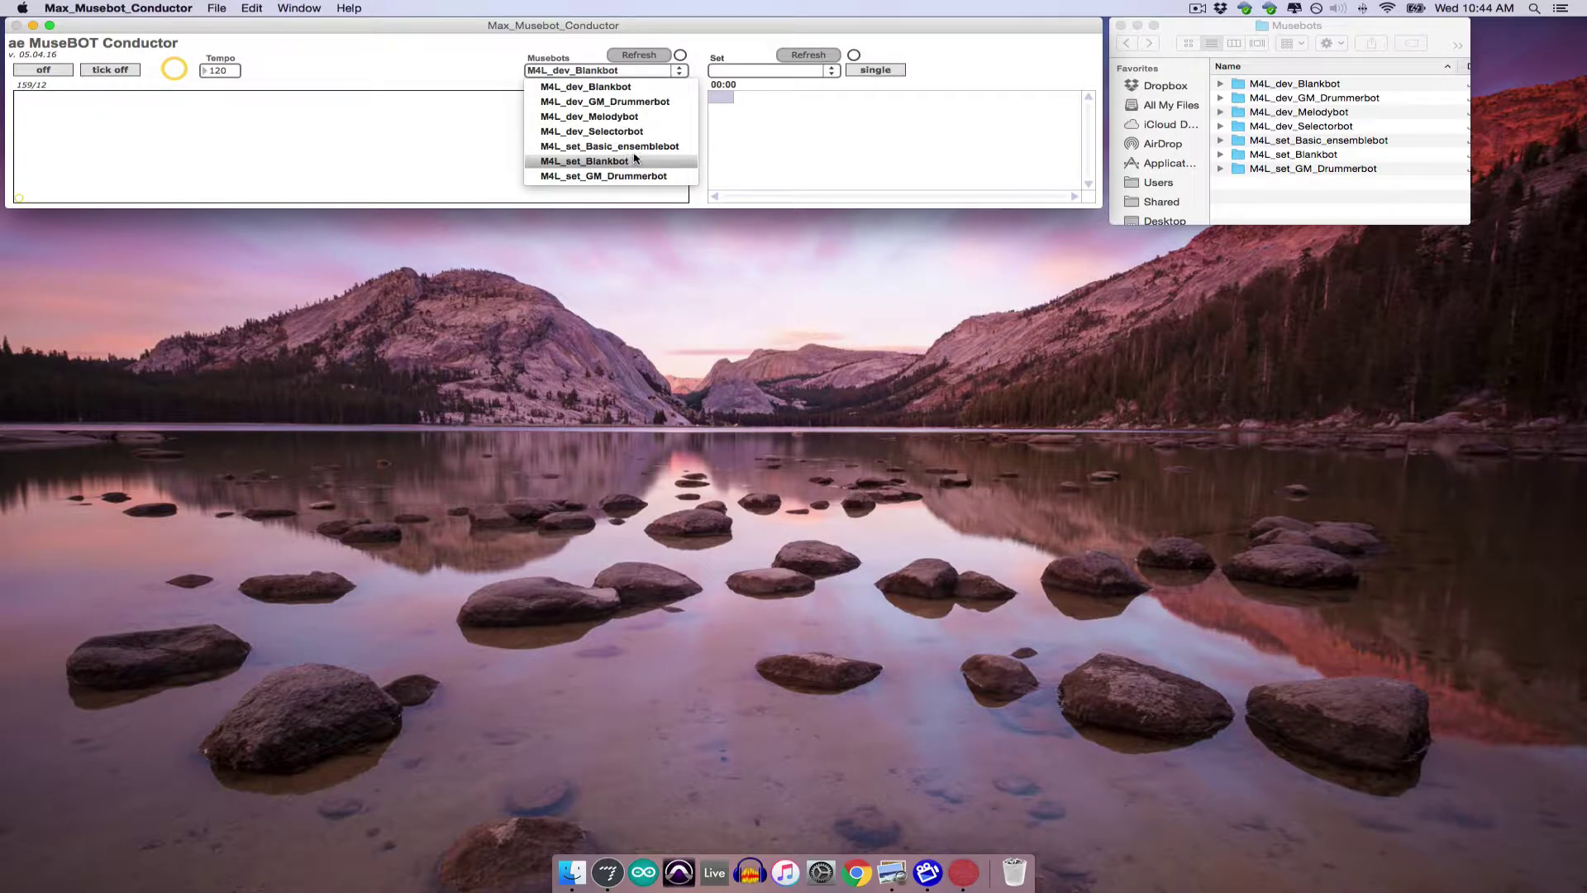
{"action": "left_click", "coordinate": [635, 102]}
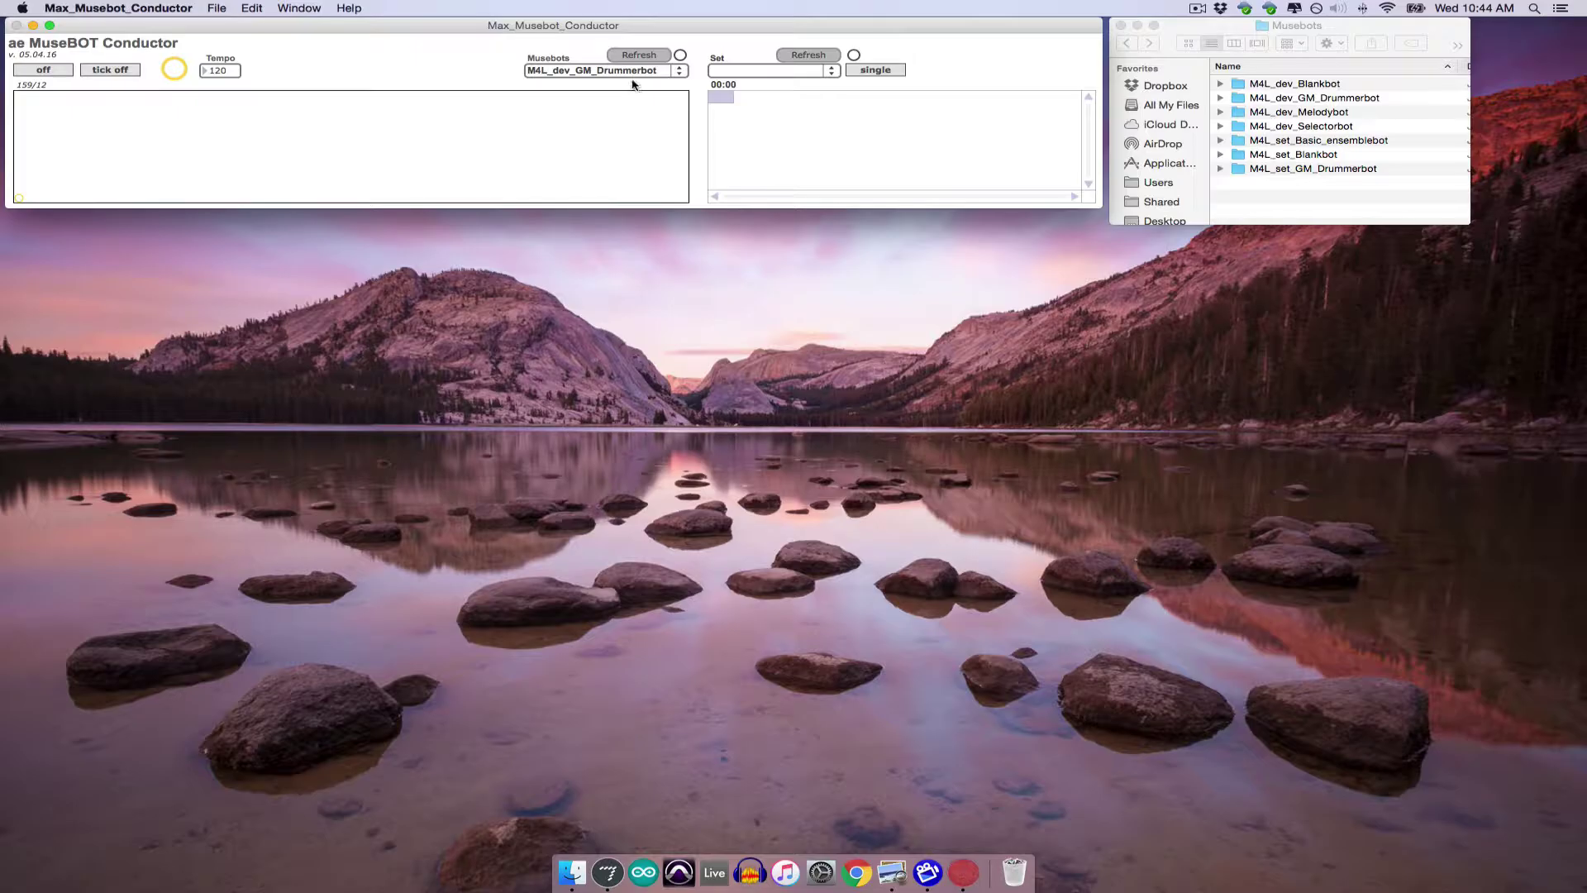
- Load M4L_set_GM_Drummerbot from the Conductor, then switch the Conductor on and off for a brief play
{"action": "left_click", "coordinate": [606, 73]}
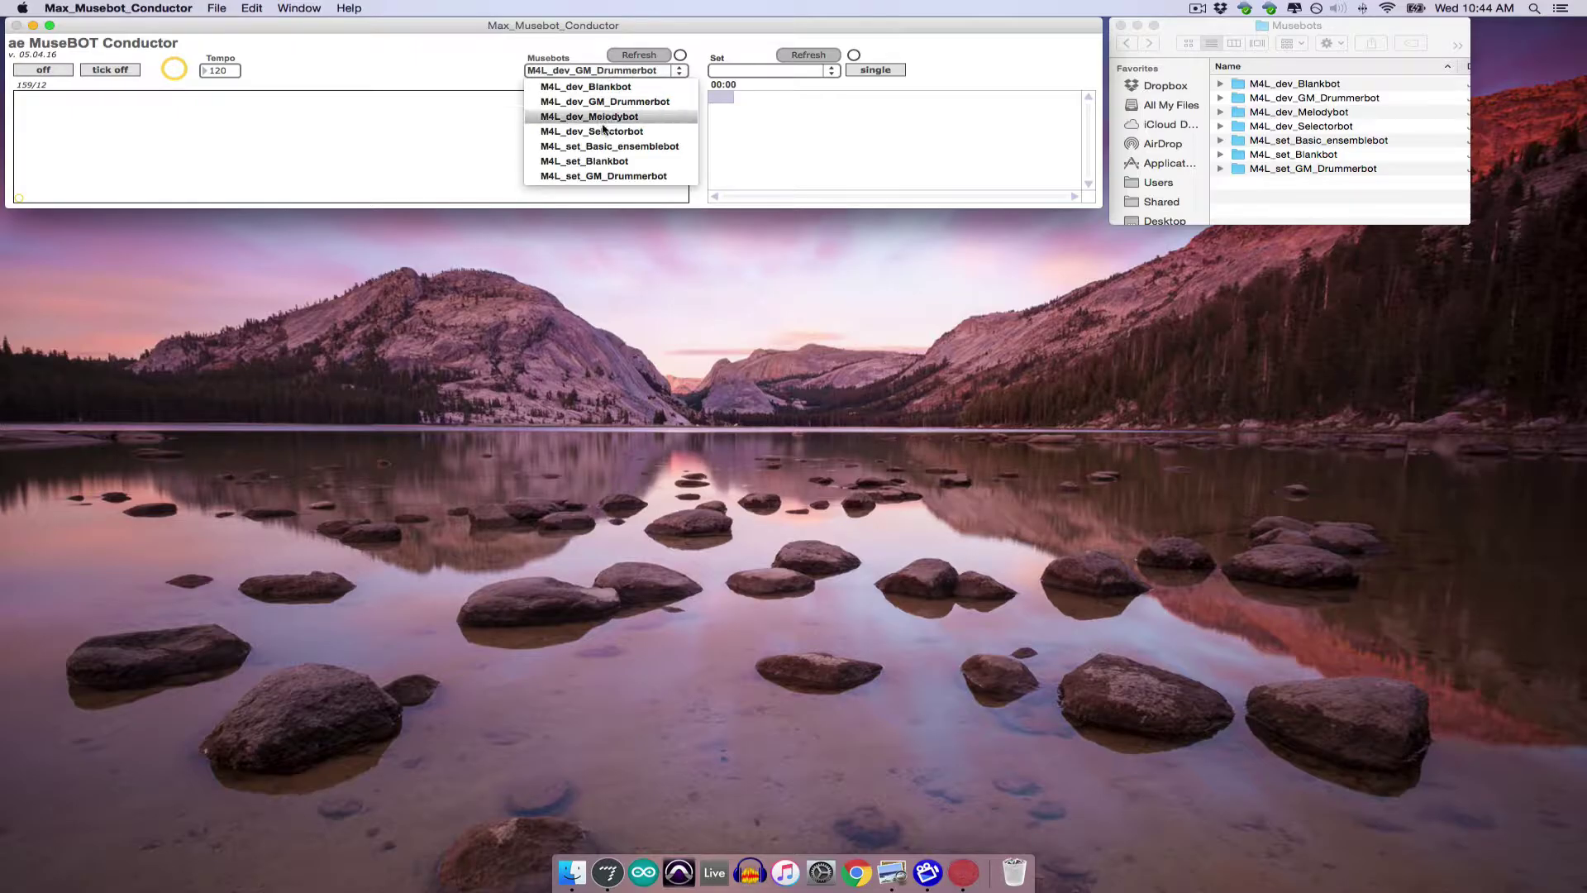
{"action": "left_click", "coordinate": [610, 171]}
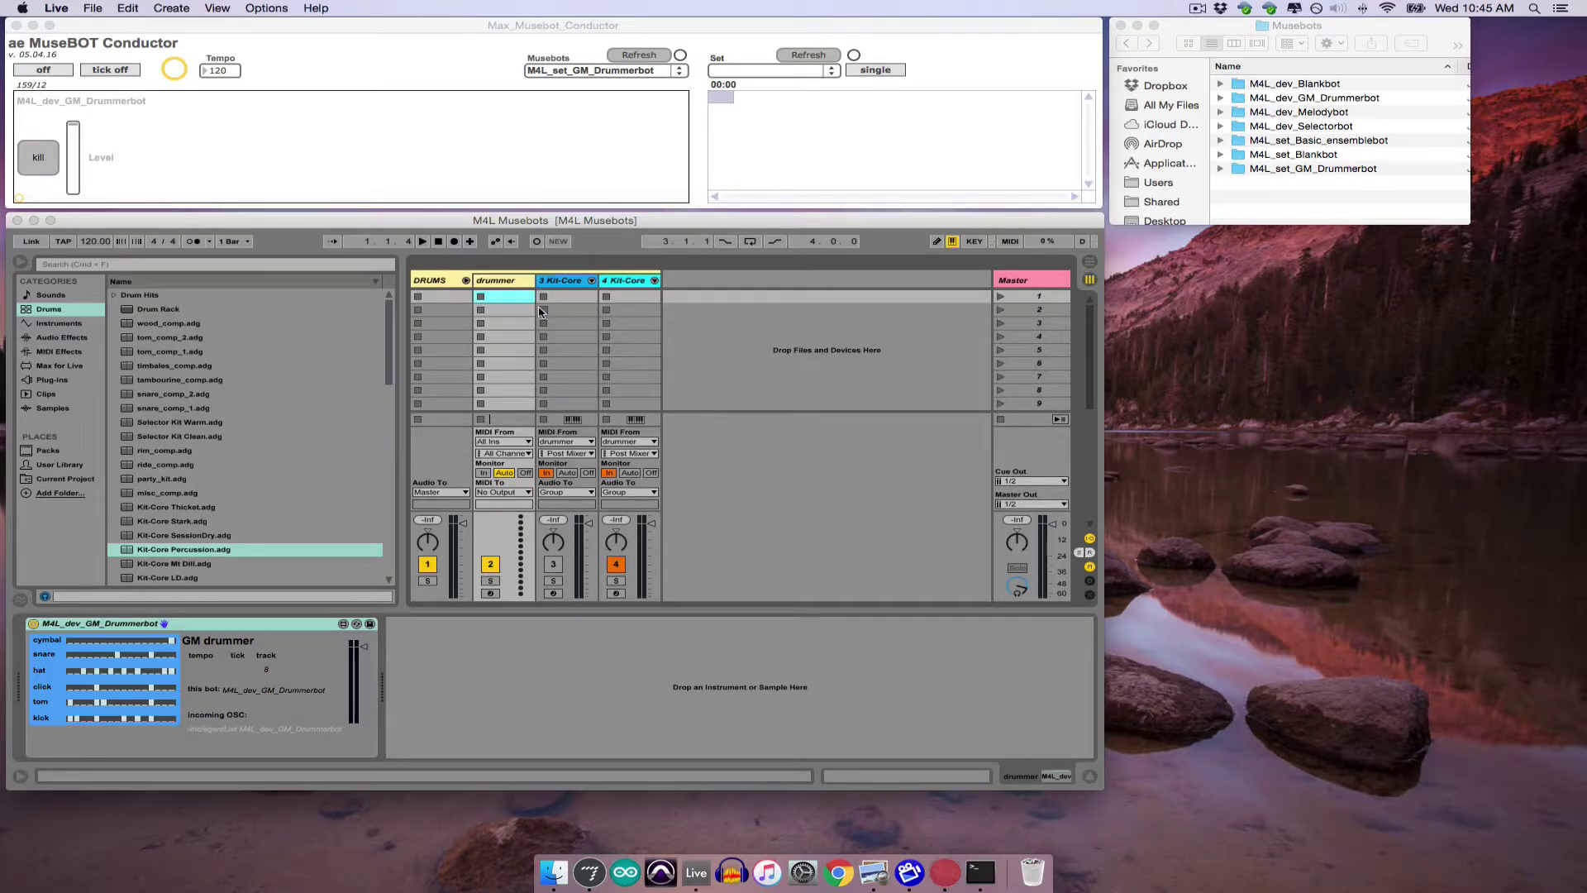
{"action": "left_click", "coordinate": [58, 72]}
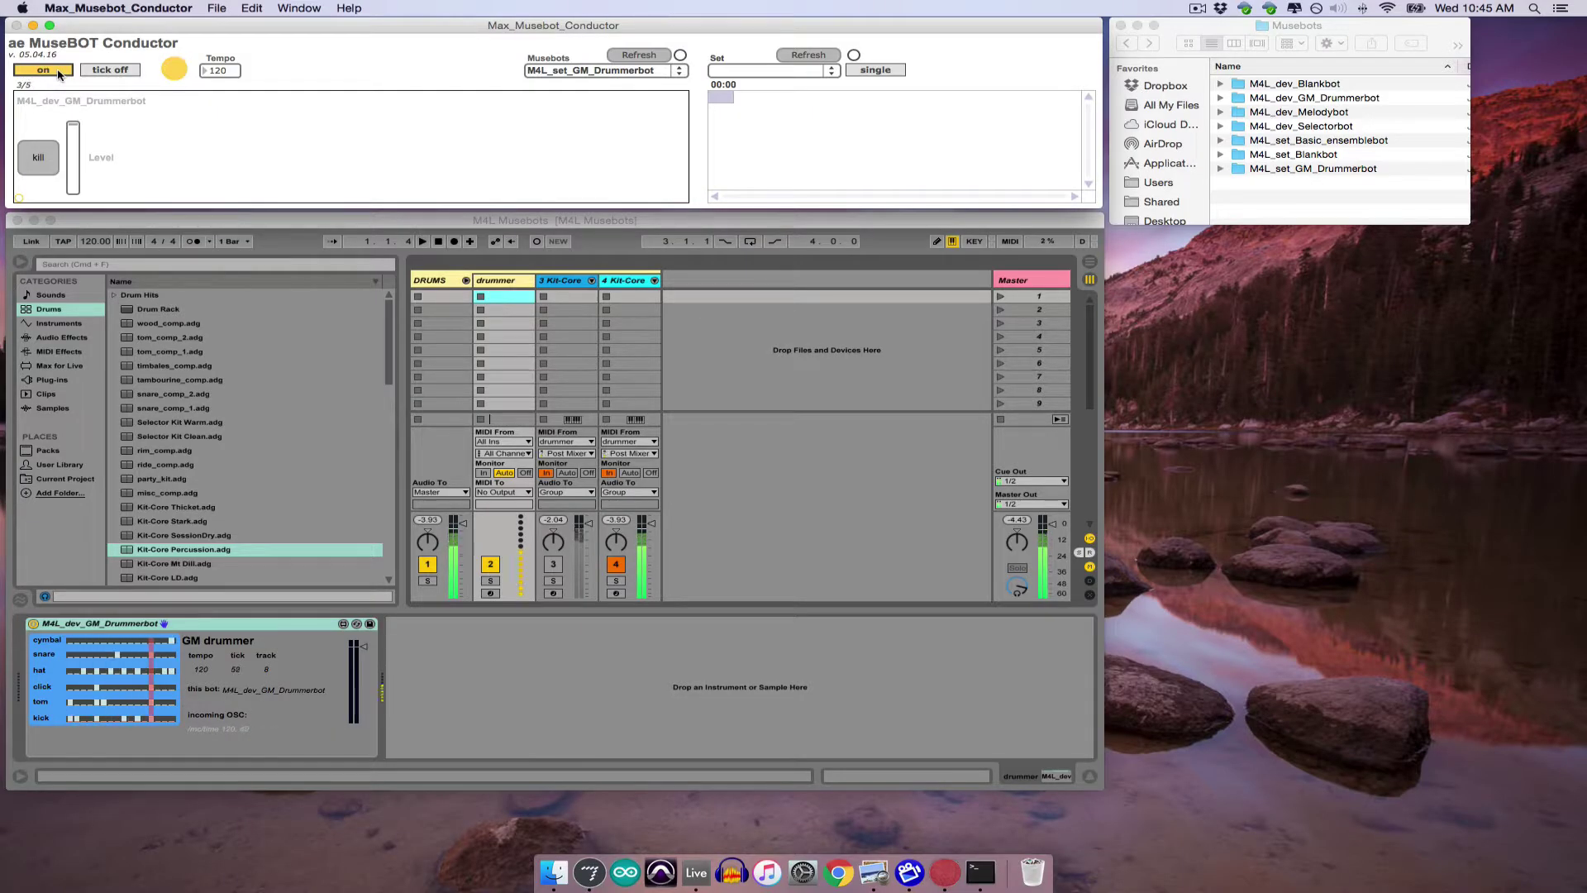
{"action": "left_click", "coordinate": [59, 72]}
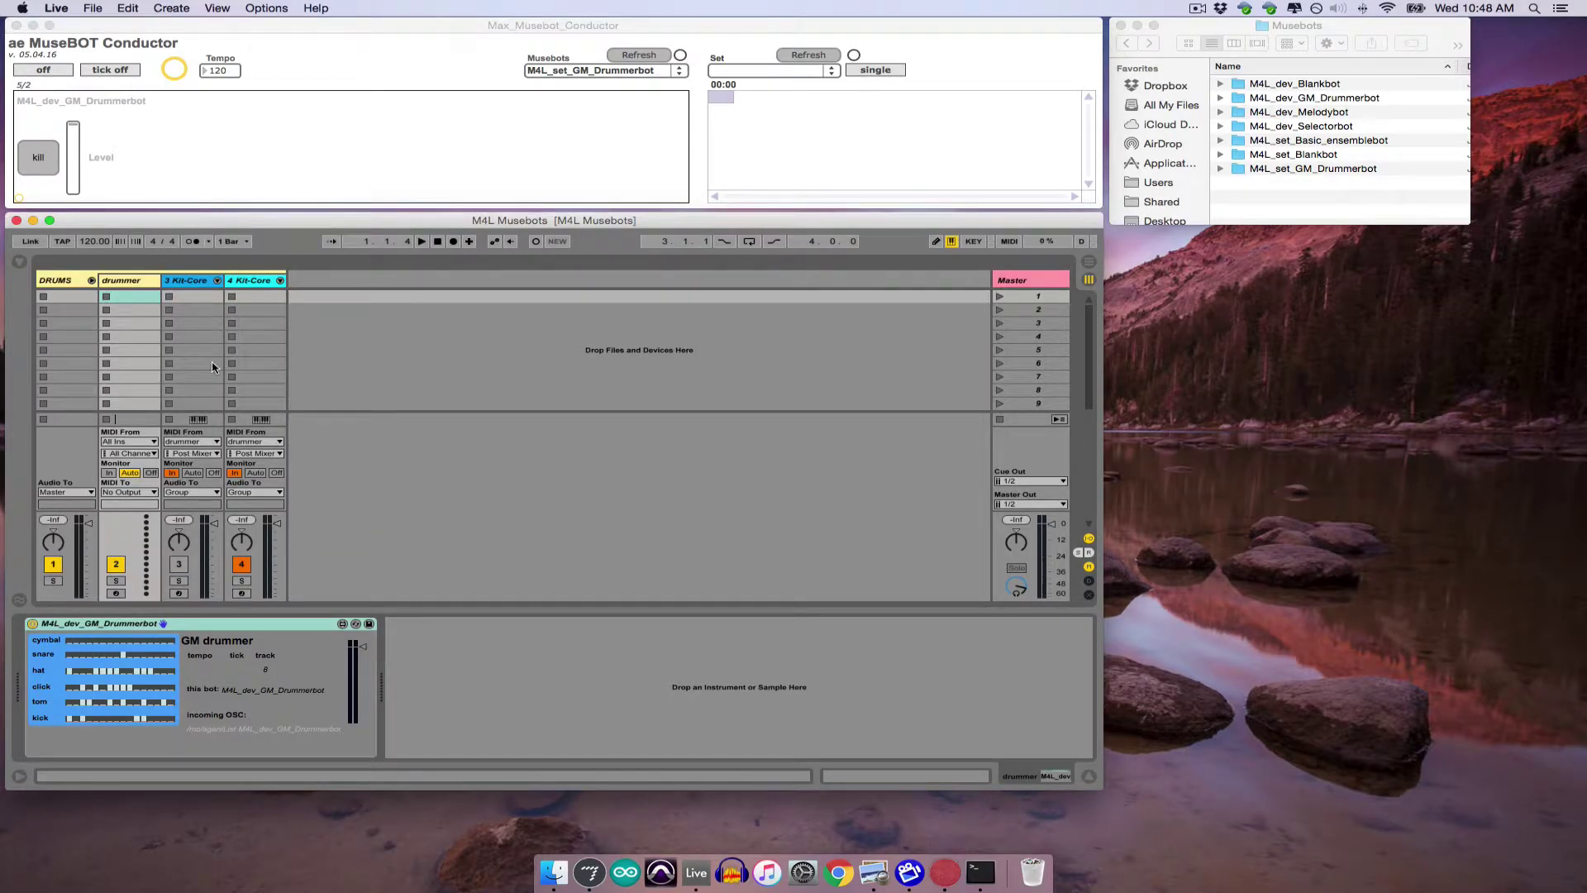
- Browse the Musebots folders in Finder and select M4L_set_Basic_ensemblebot
{"action": "left_click", "coordinate": [1320, 172]}
{"action": "left_click", "coordinate": [1317, 173]}
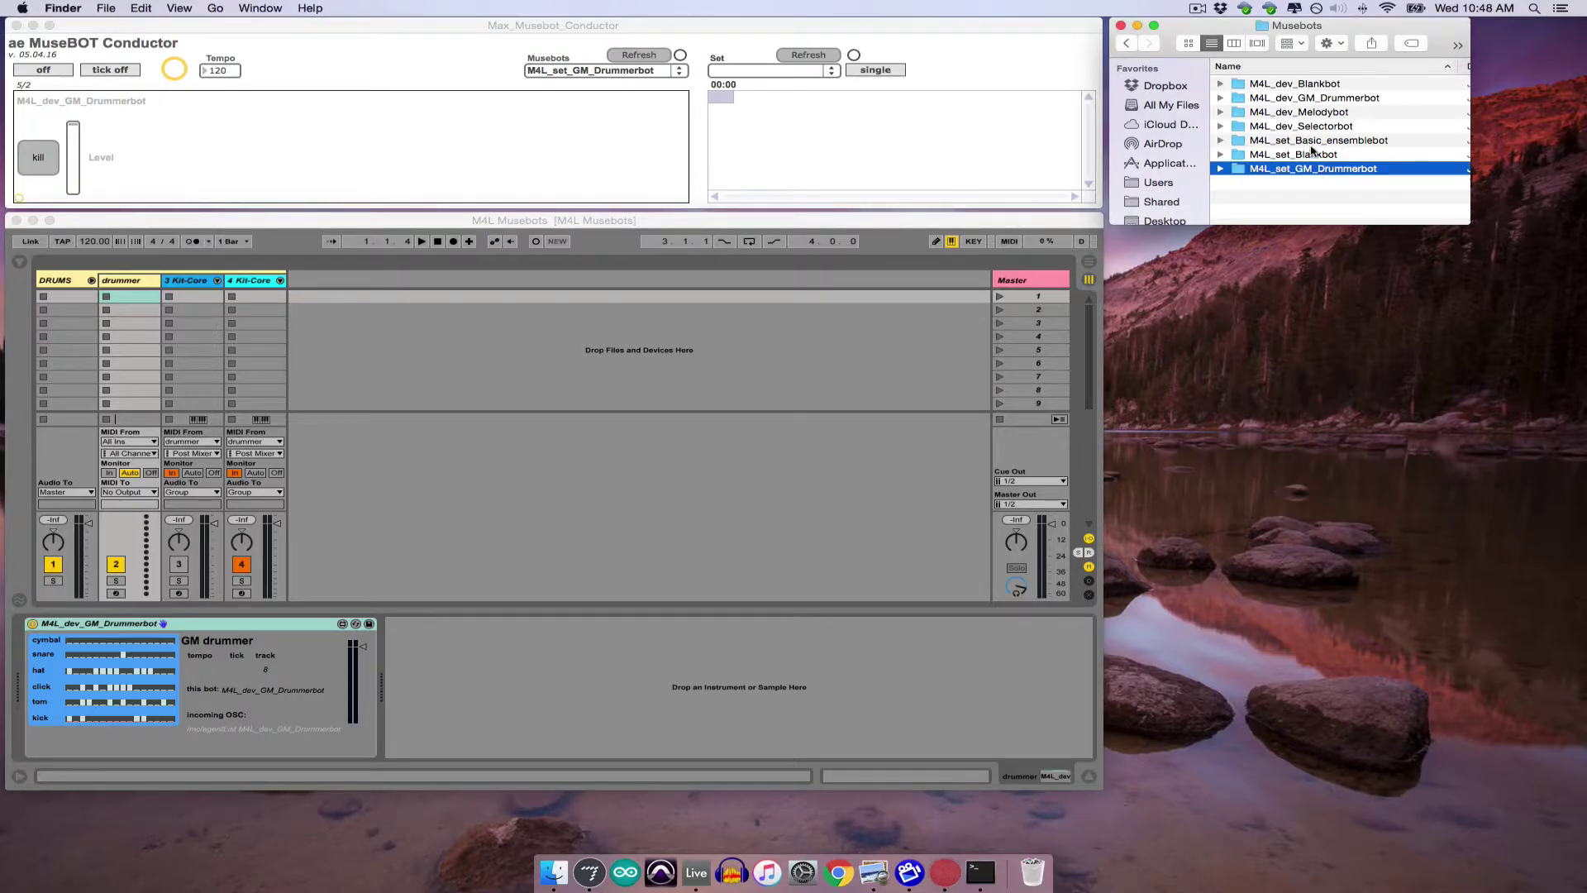
{"action": "left_click", "coordinate": [1305, 99]}
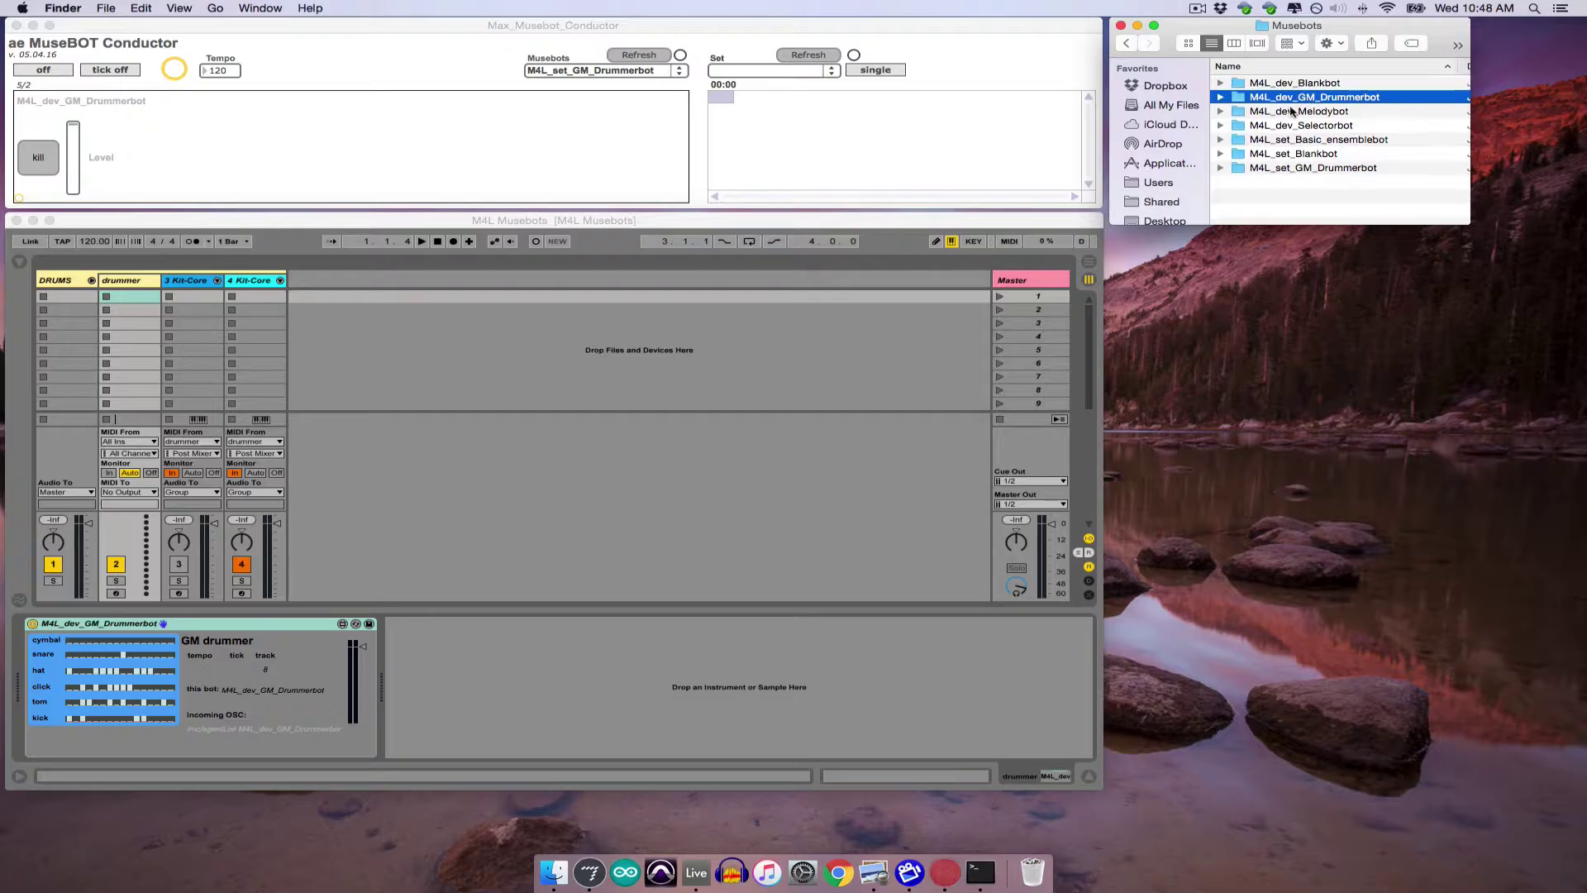
{"action": "left_click", "coordinate": [1320, 143]}
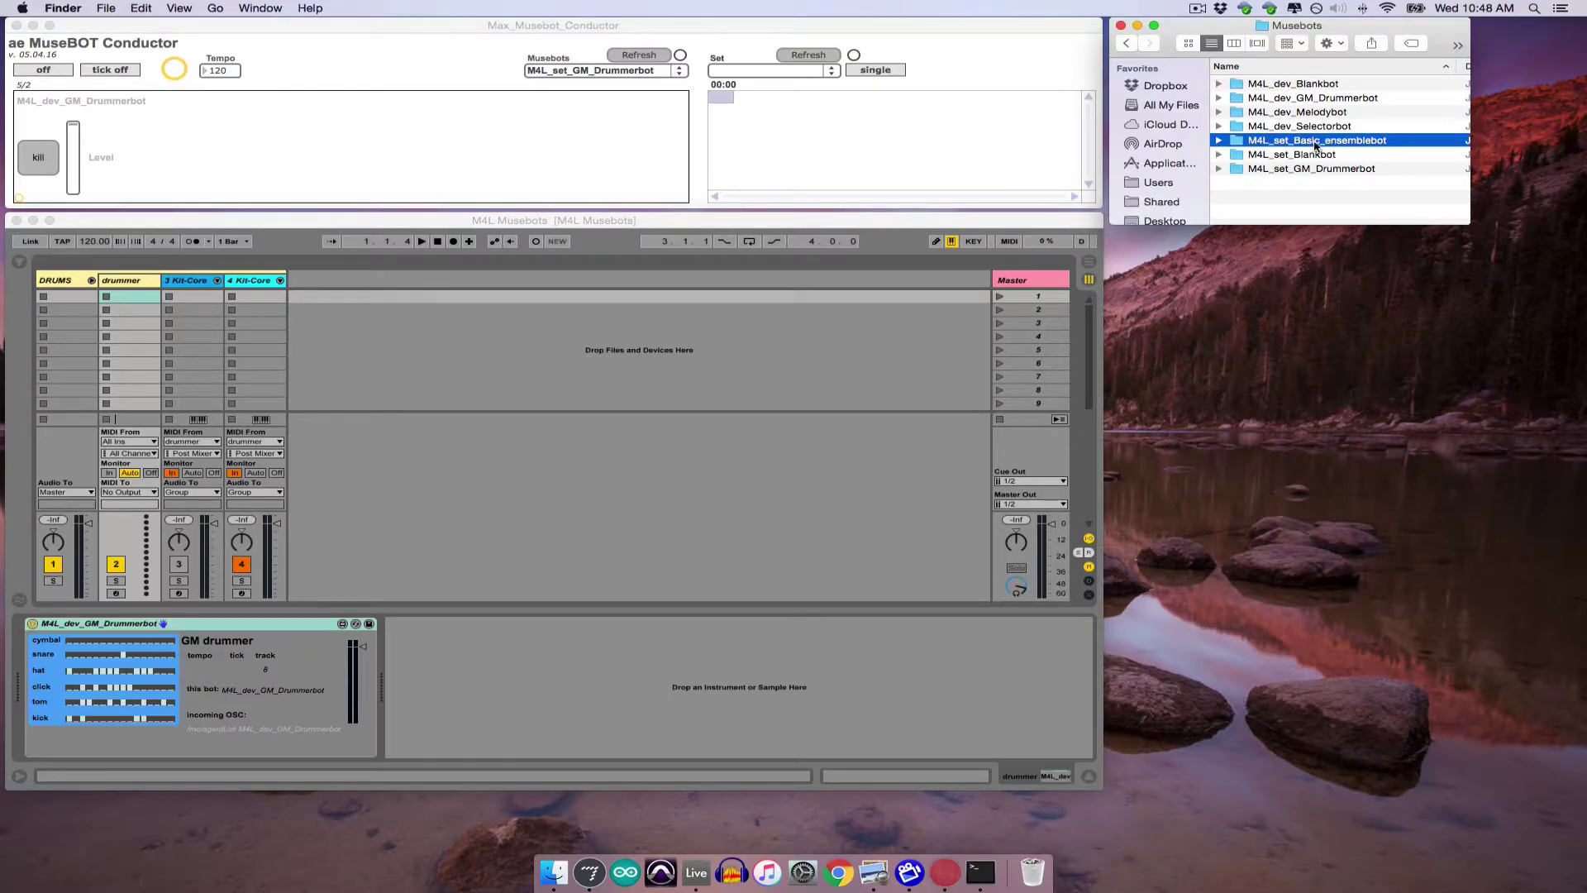
- Close the current Live set and load M4L_set_Basic_ensemblebot from the Conductor's set list
{"action": "left_click", "coordinate": [16, 222]}
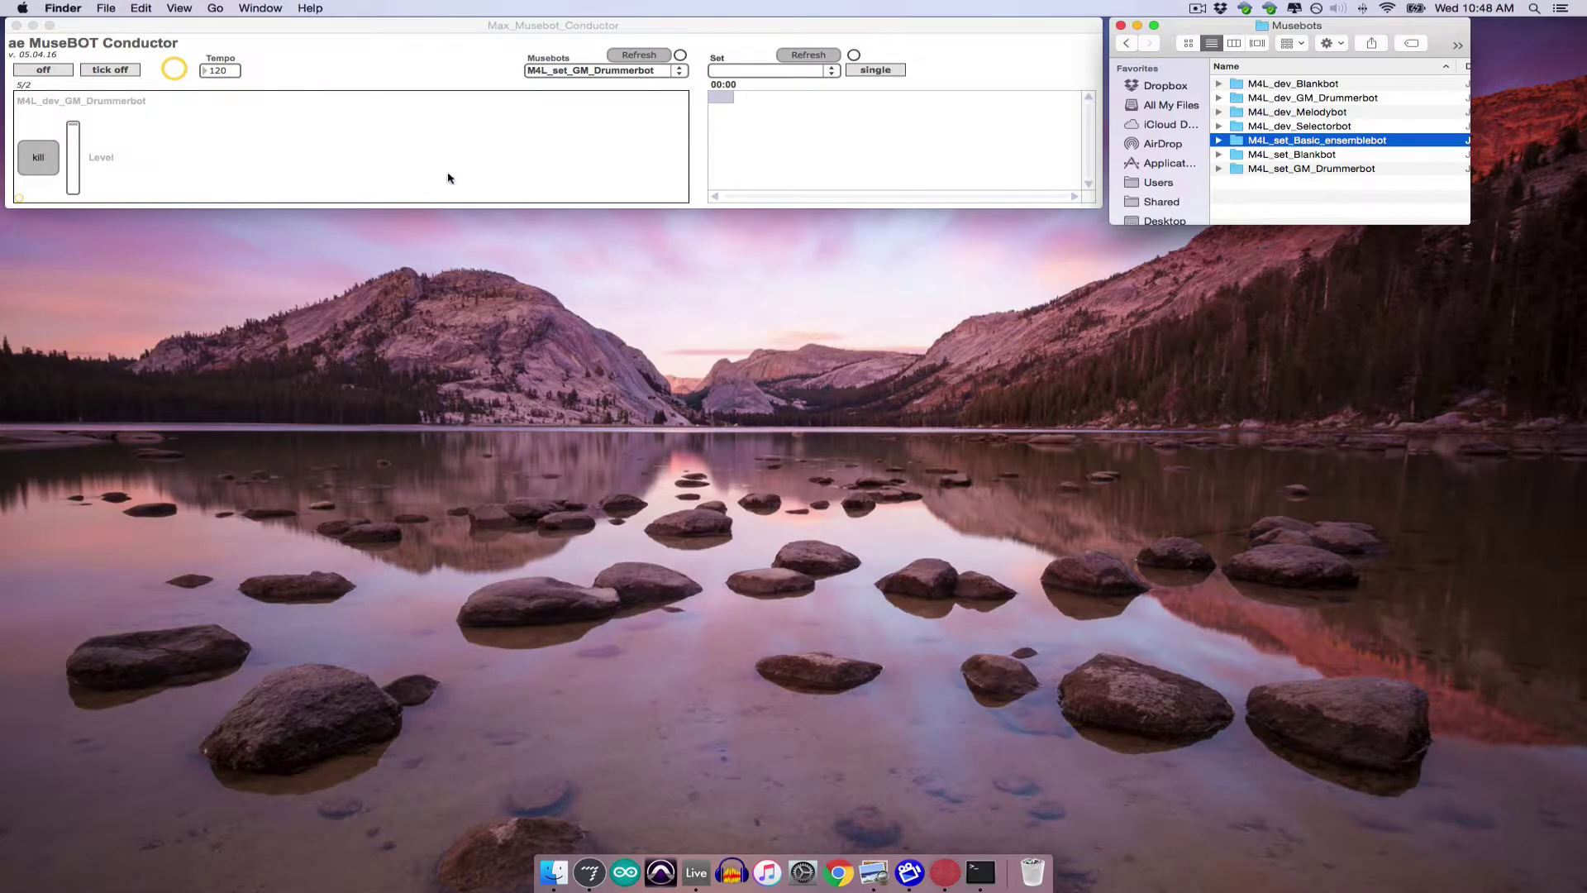
{"action": "left_click", "coordinate": [582, 71]}
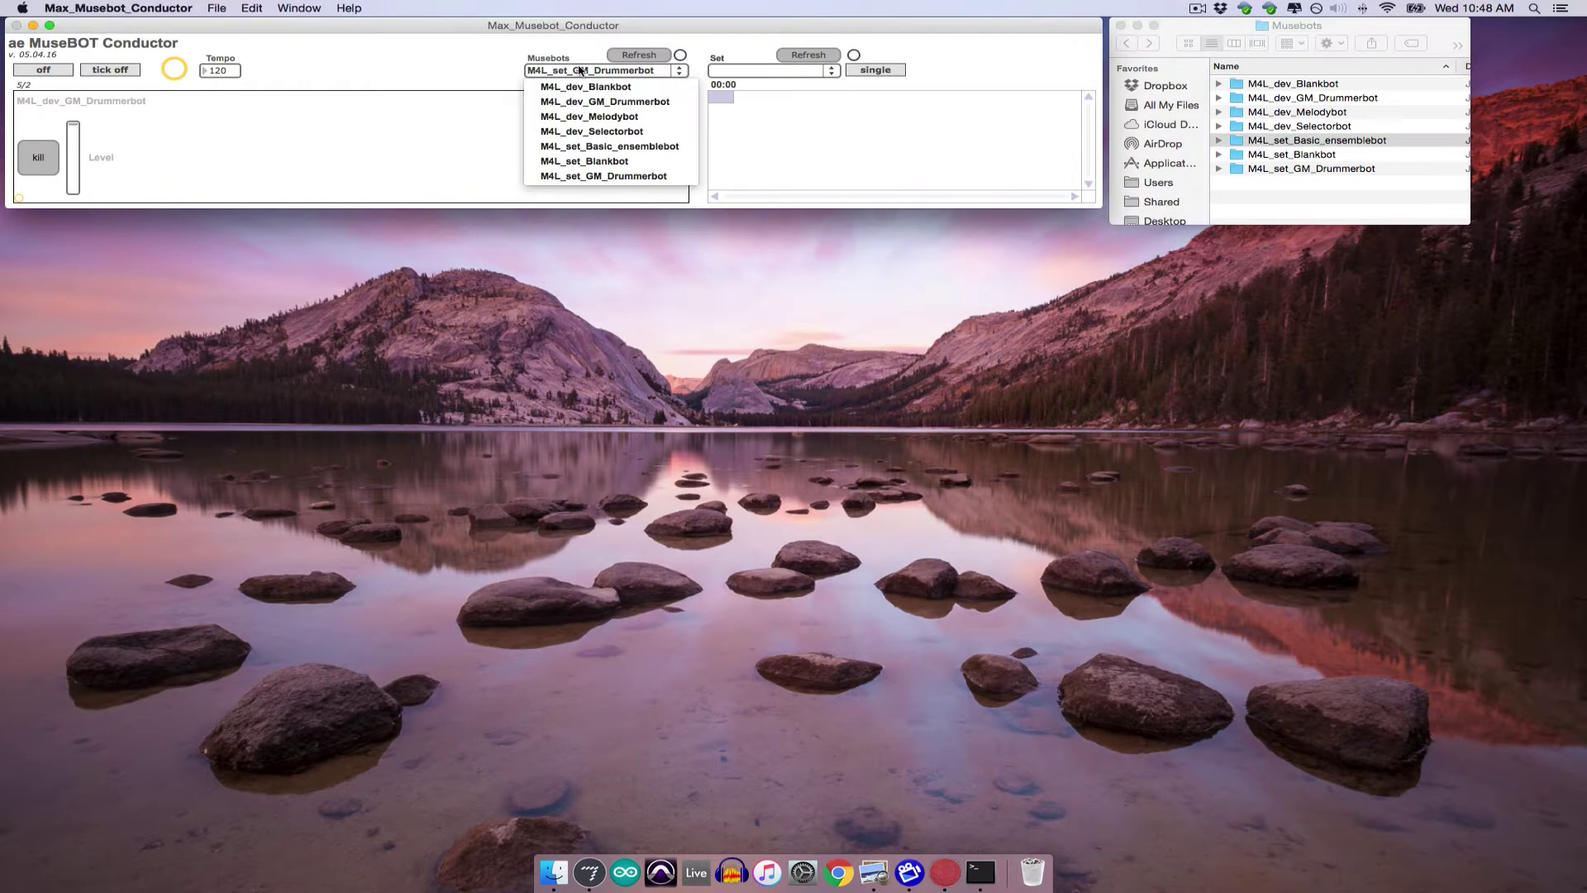
{"action": "left_click", "coordinate": [592, 147]}
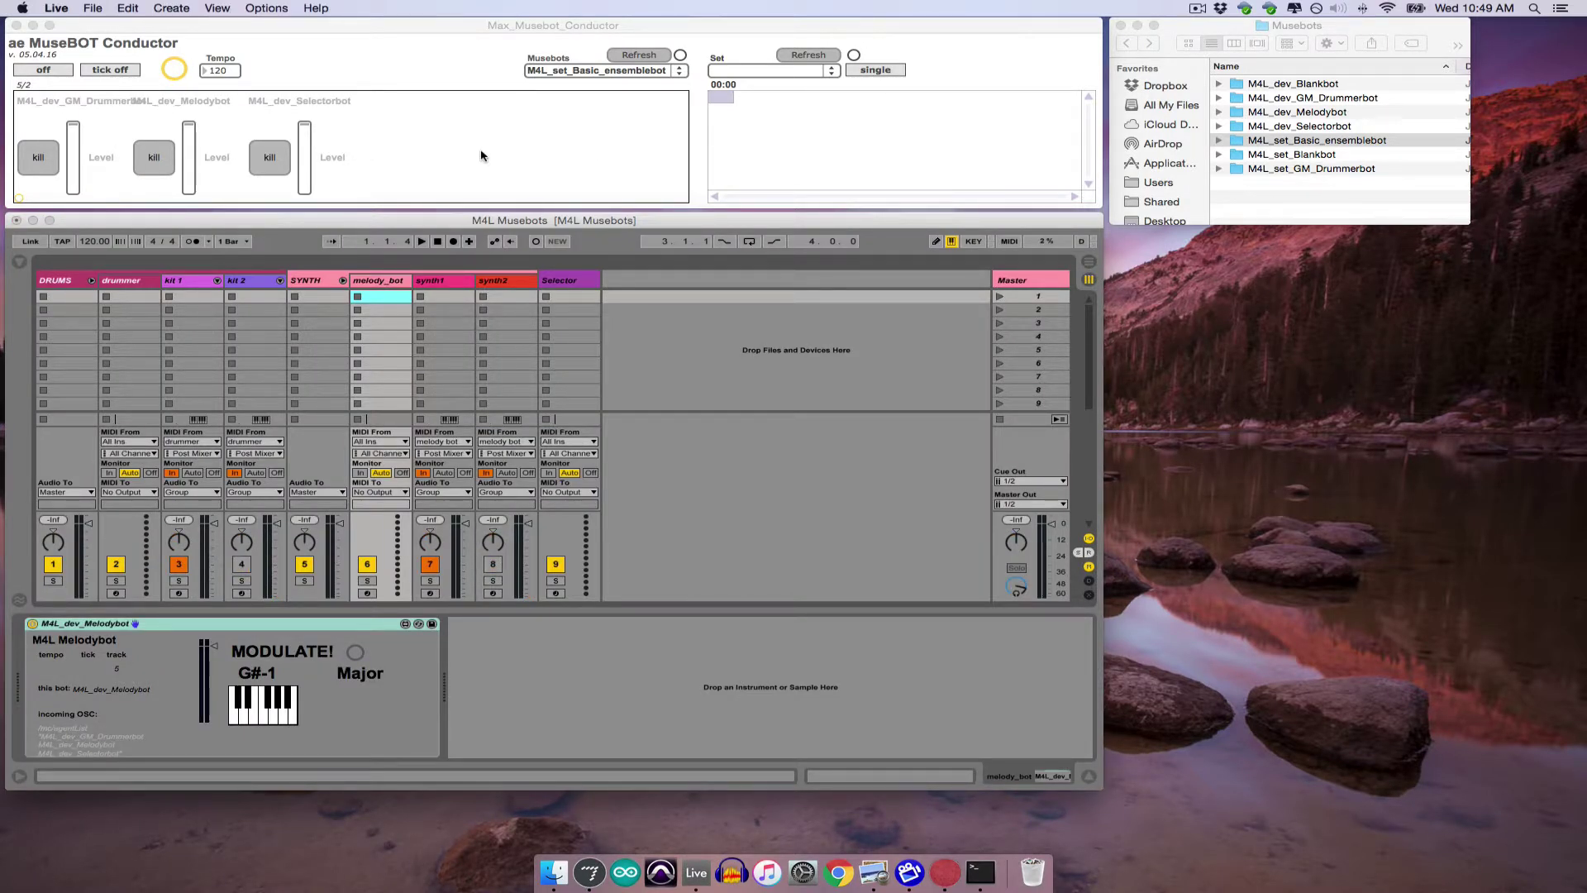
{"action": "left_click", "coordinate": [124, 282]}
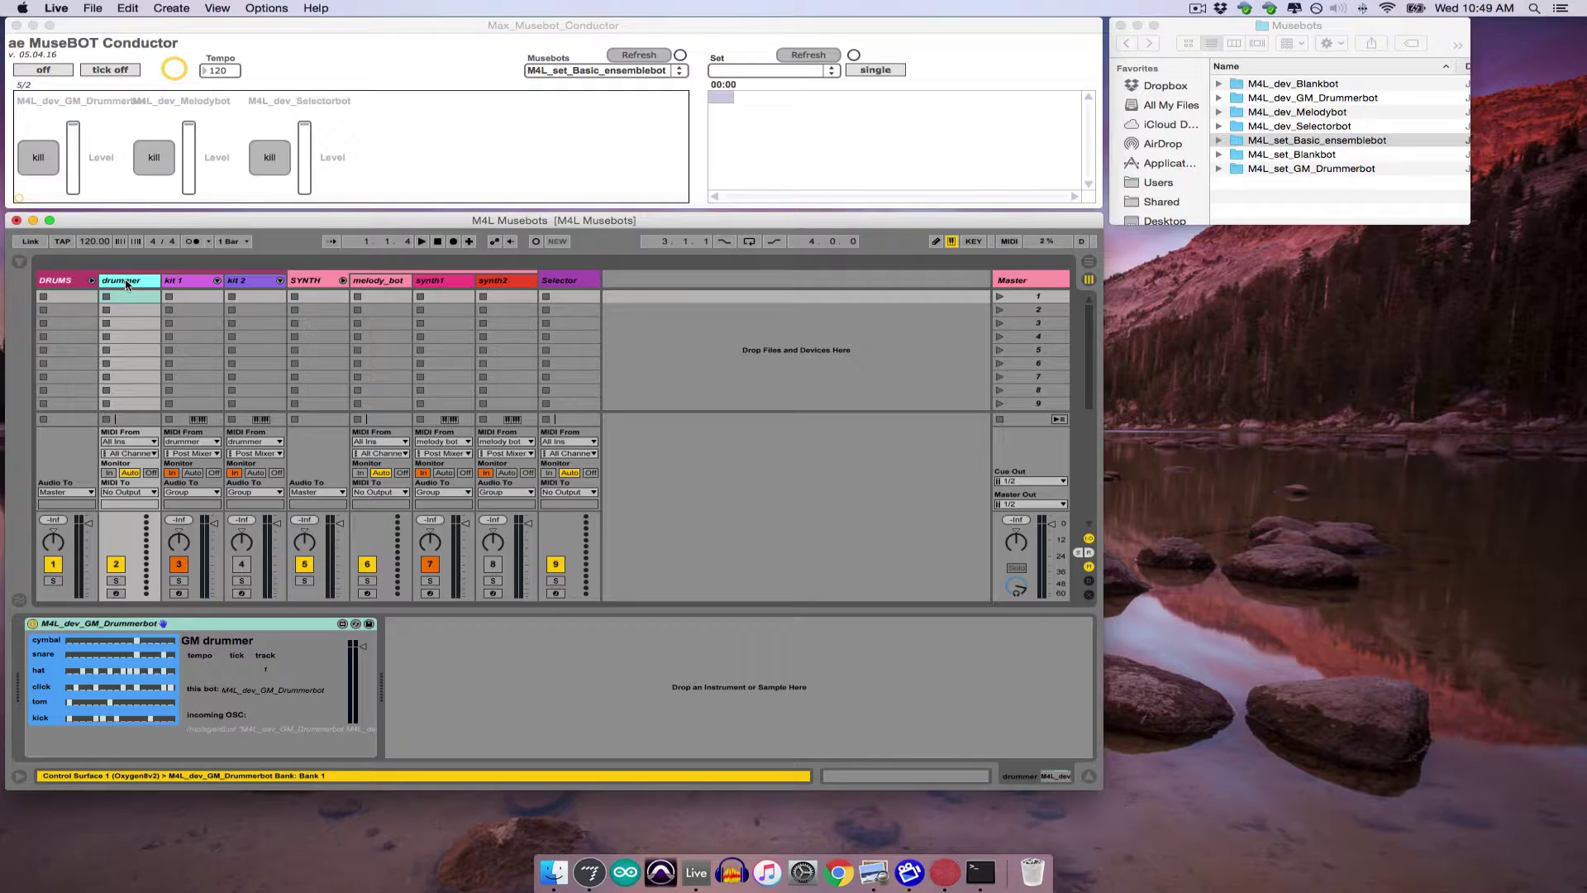
- Inspect the kit 1, kit 2, melody_bot, synth1 and synth2 devices, folding the DRUMS and SYNTH groups
{"action": "left_click", "coordinate": [175, 282]}
{"action": "left_click", "coordinate": [248, 284]}
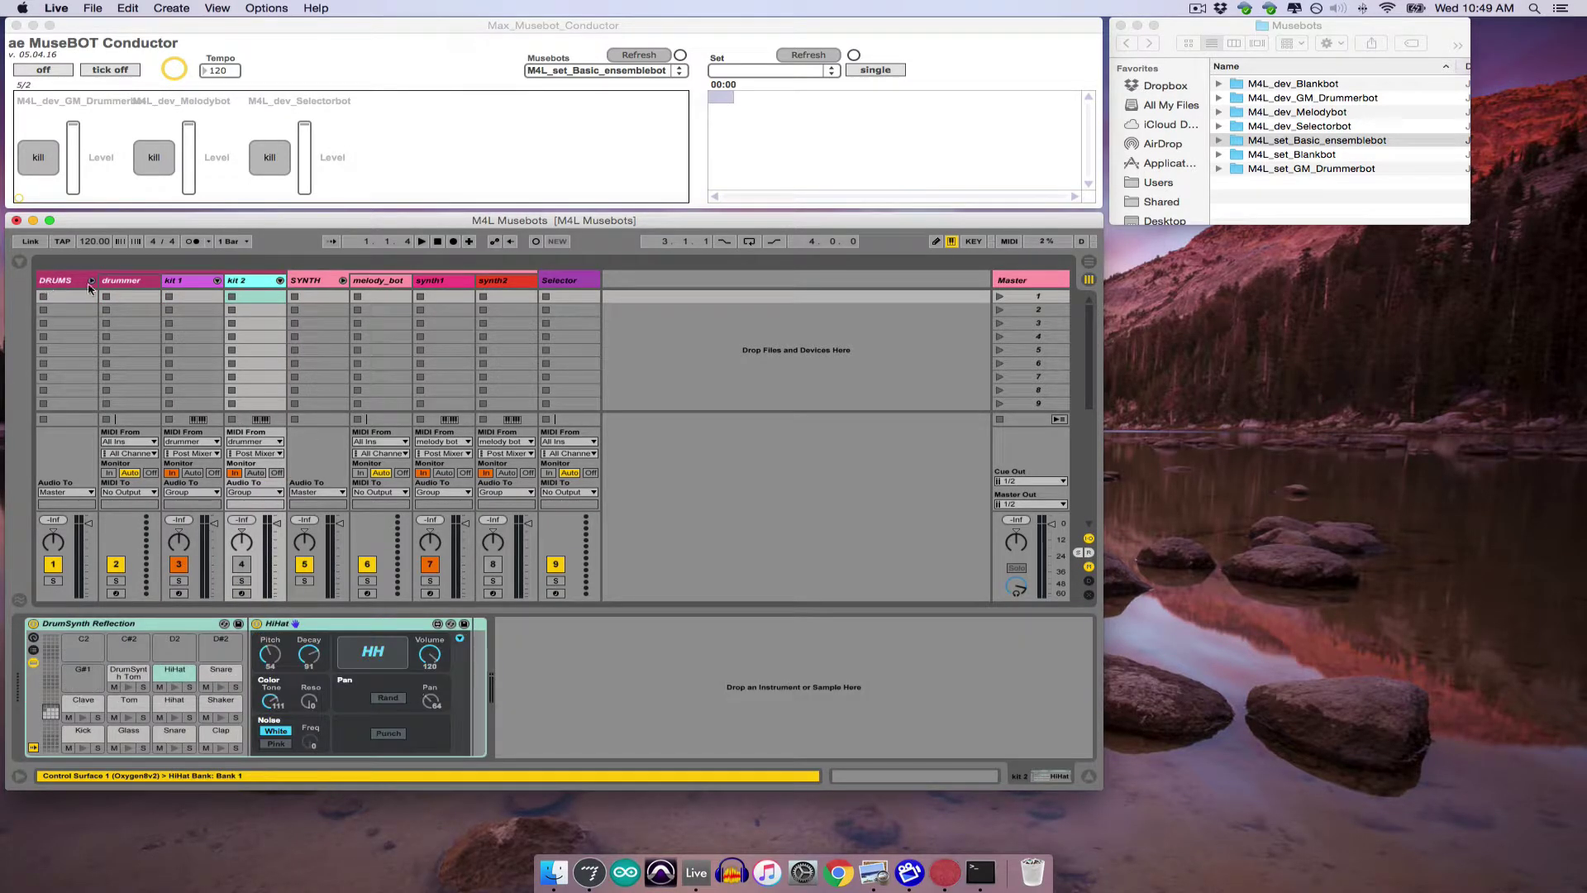
{"action": "left_click", "coordinate": [90, 282]}
{"action": "left_click", "coordinate": [206, 282]}
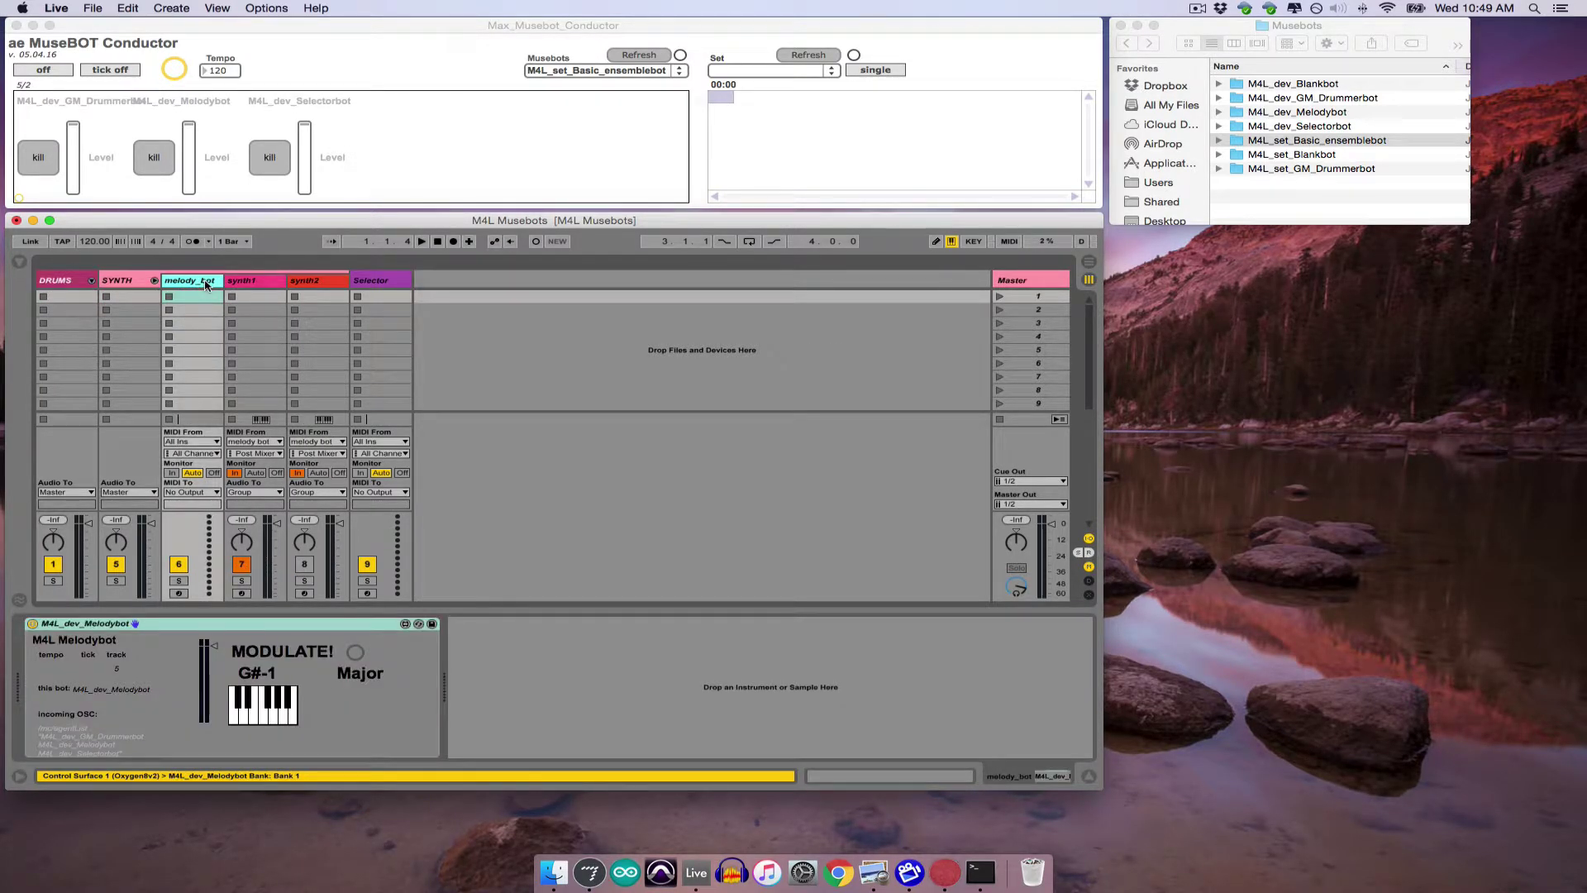
{"action": "left_click", "coordinate": [242, 282]}
{"action": "left_click", "coordinate": [320, 282]}
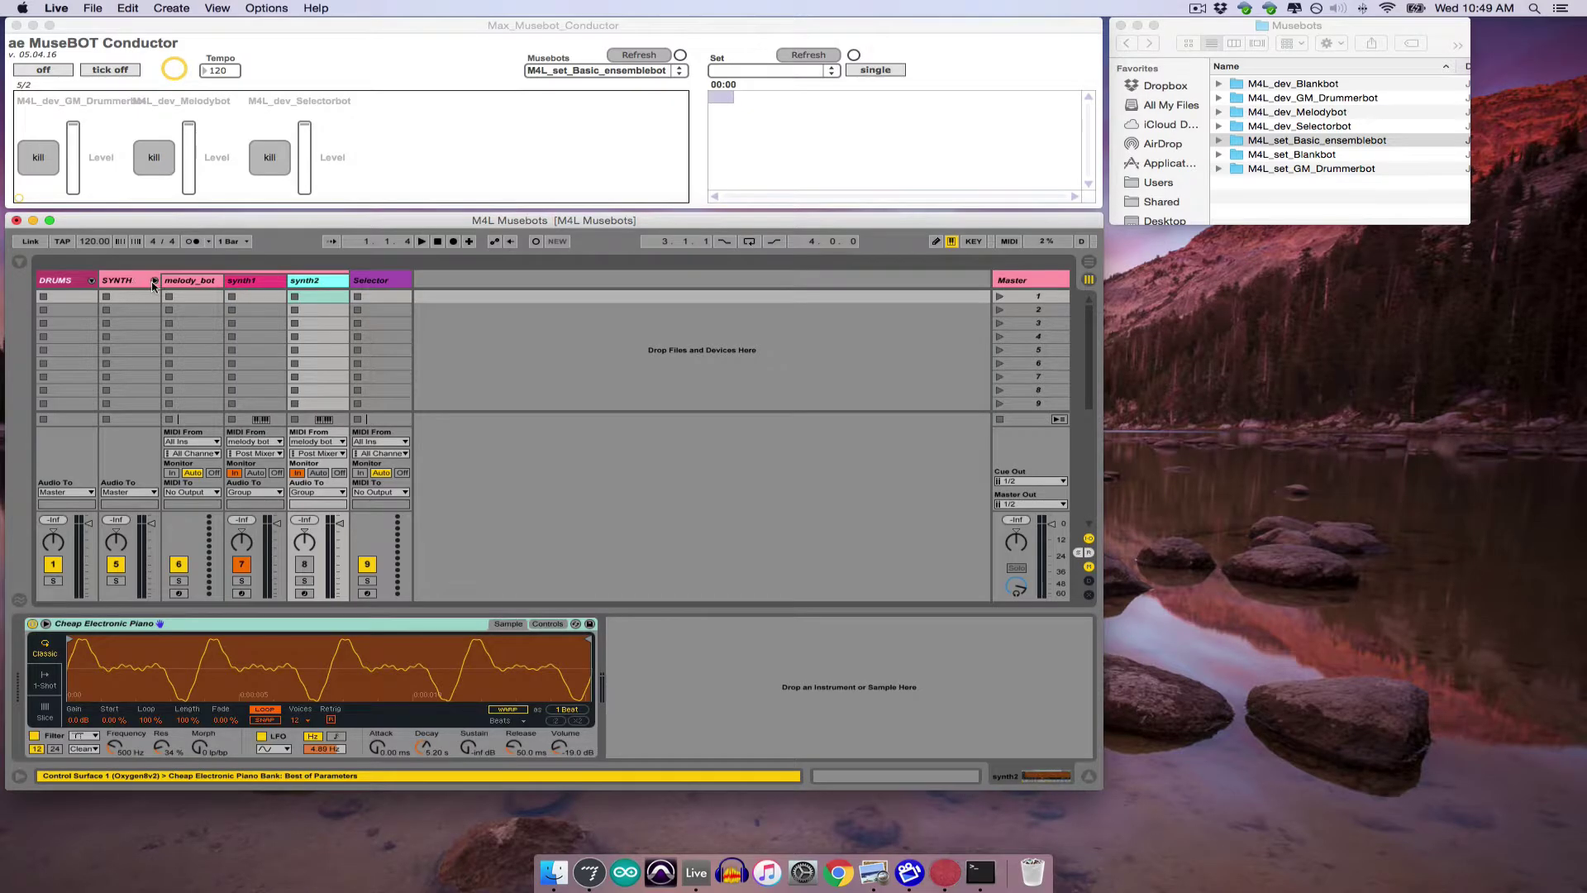
{"action": "left_click", "coordinate": [154, 280]}
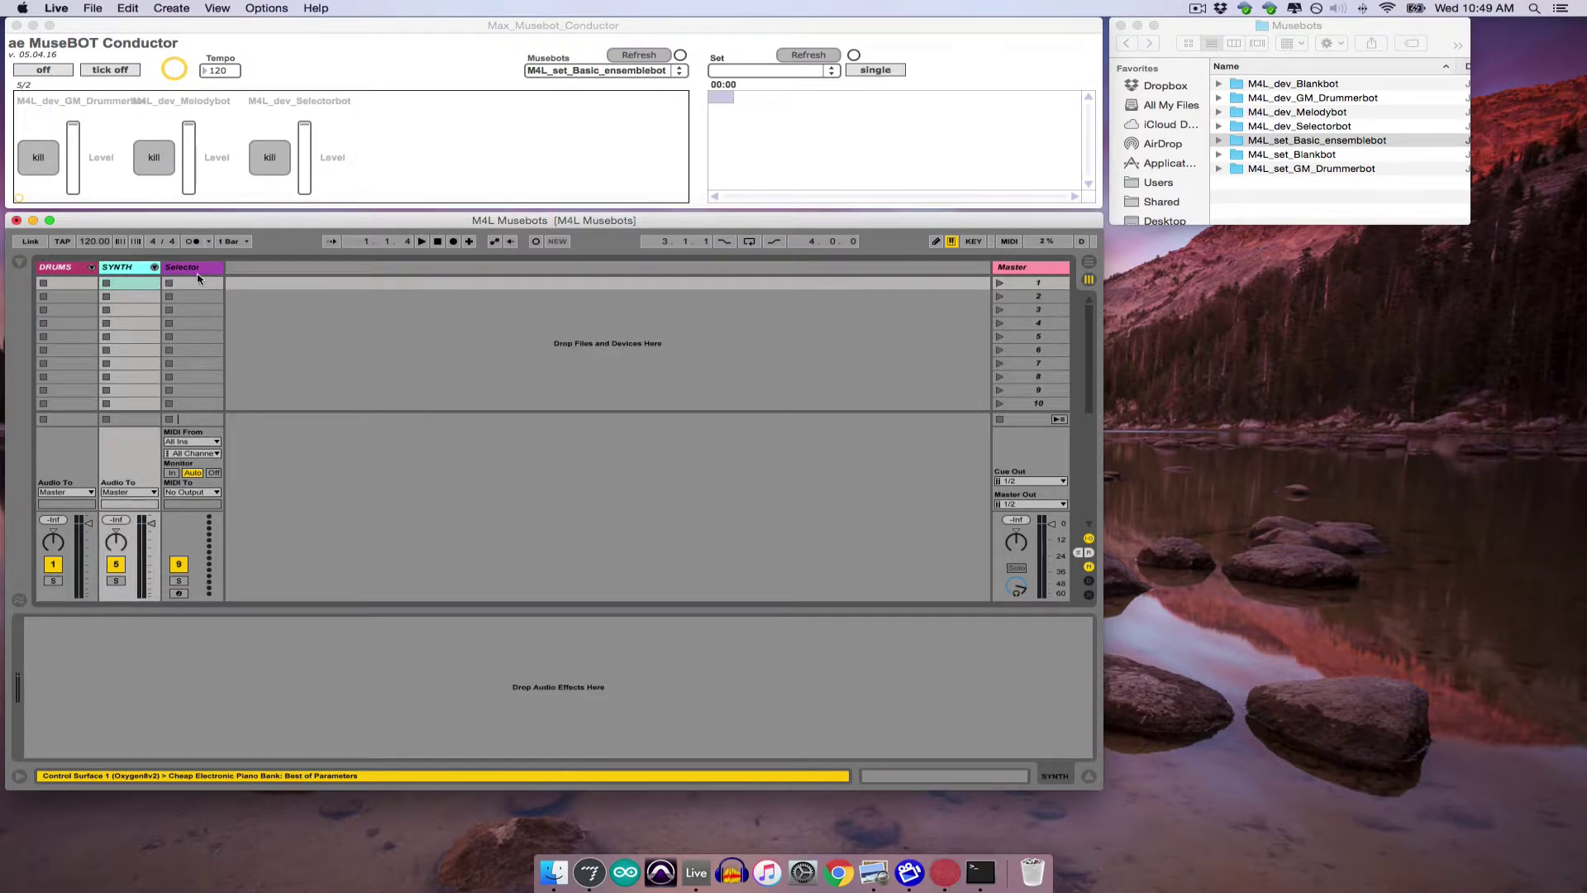
- In the Selectorbot, activate the Drummerbot on track 4 and route the Melodybot to track 7
{"action": "left_click", "coordinate": [200, 274]}
{"action": "left_click", "coordinate": [179, 654]}
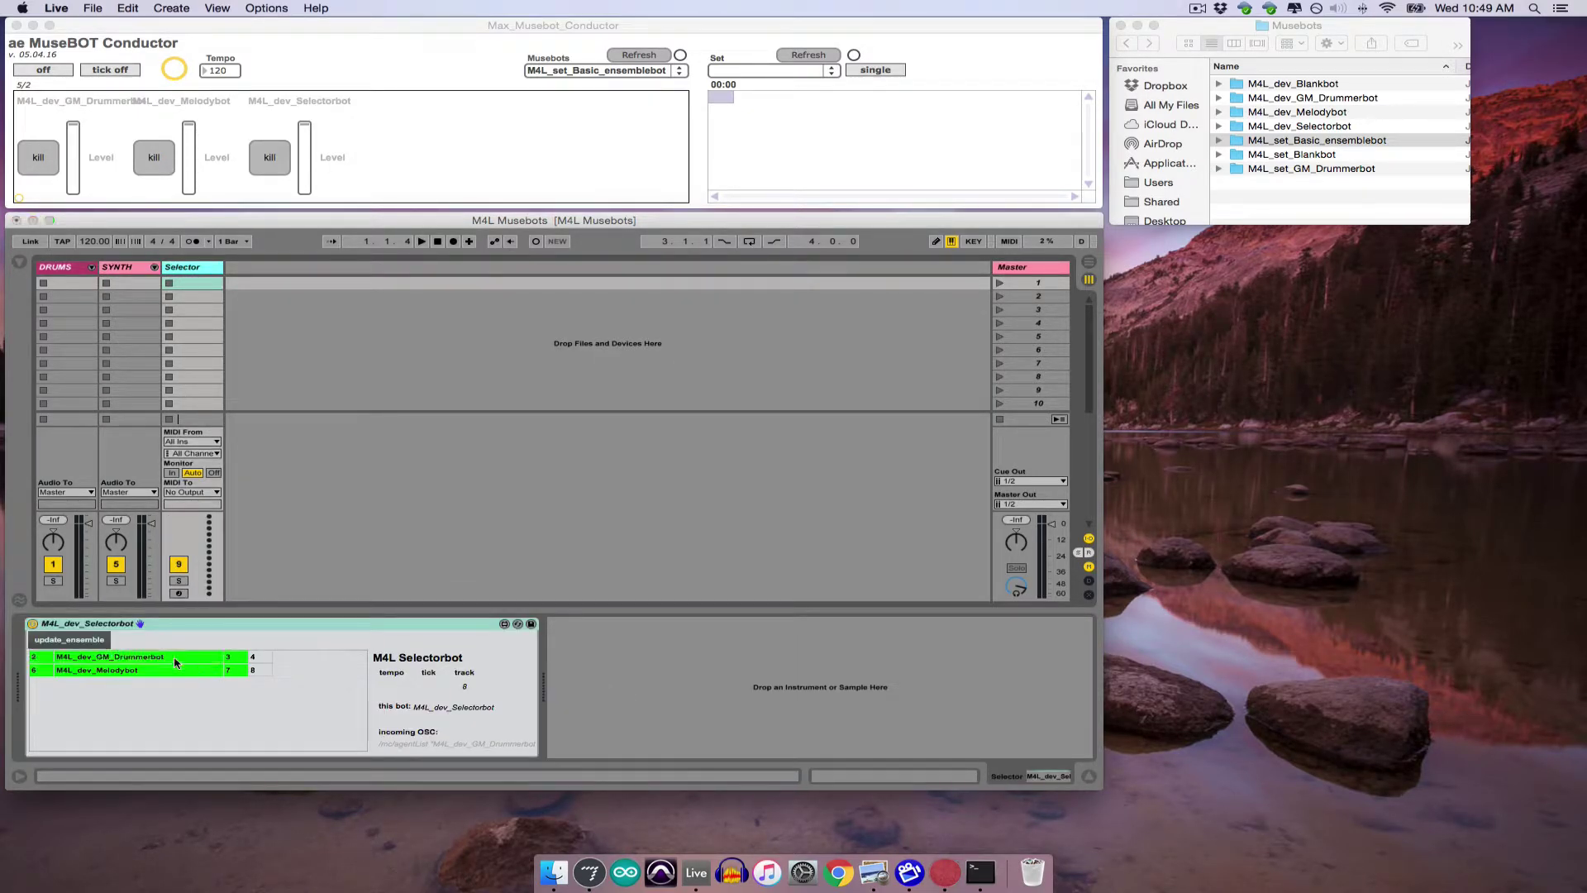
{"action": "left_click", "coordinate": [179, 672]}
{"action": "left_click", "coordinate": [258, 670]}
{"action": "left_click", "coordinate": [258, 657]}
{"action": "left_click", "coordinate": [237, 670]}
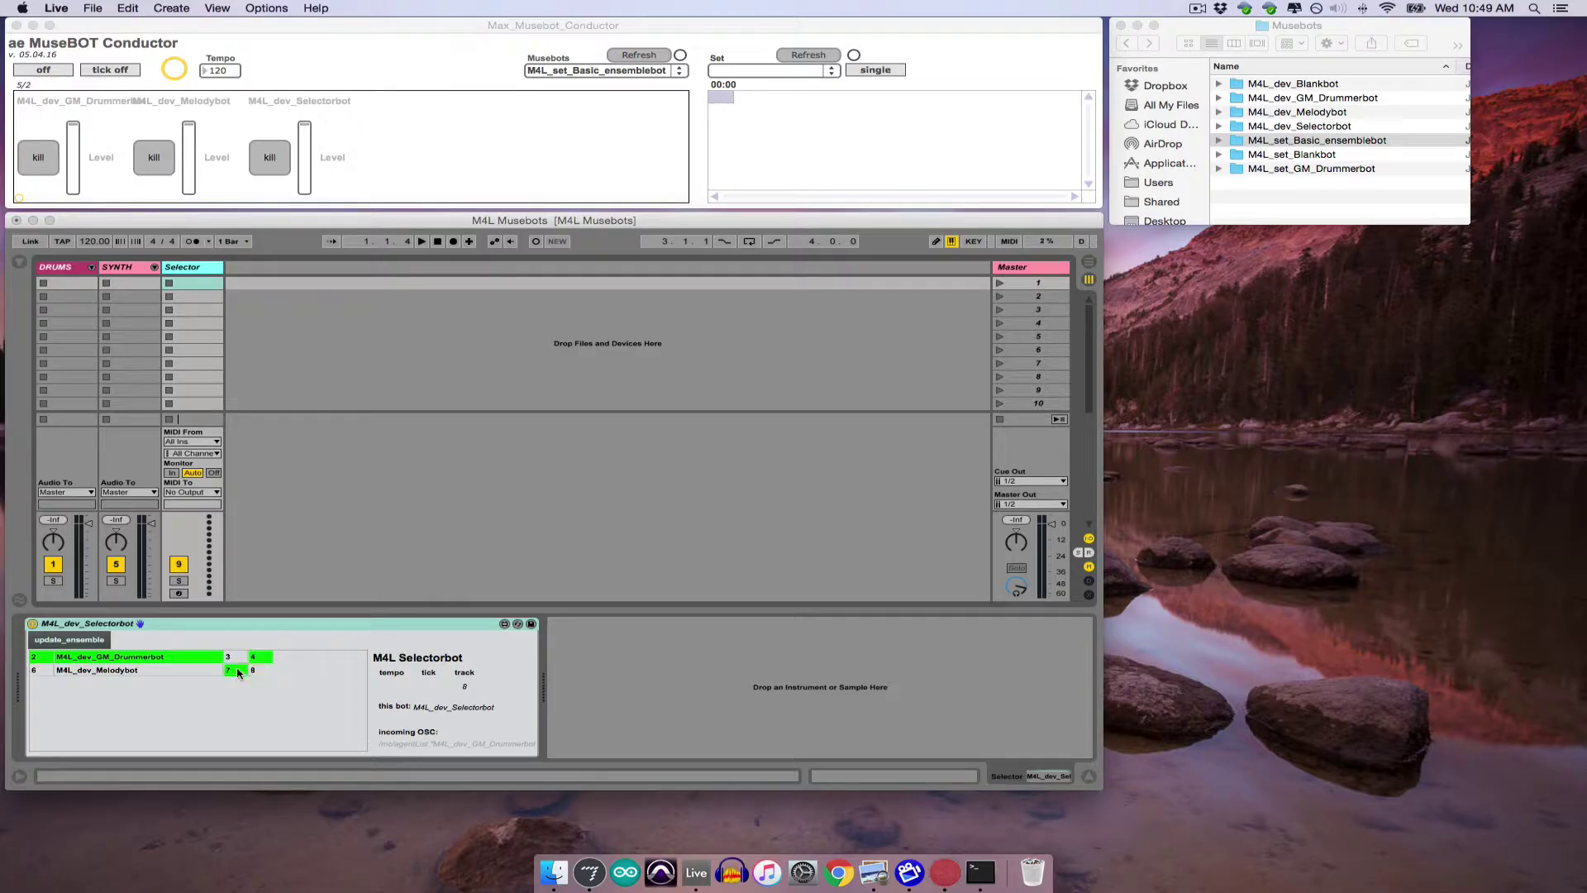
- Start the Conductor, activate the Melodybot on track 8, and fold SYNTH while leaving DRUMS expanded
{"action": "left_click", "coordinate": [43, 66]}
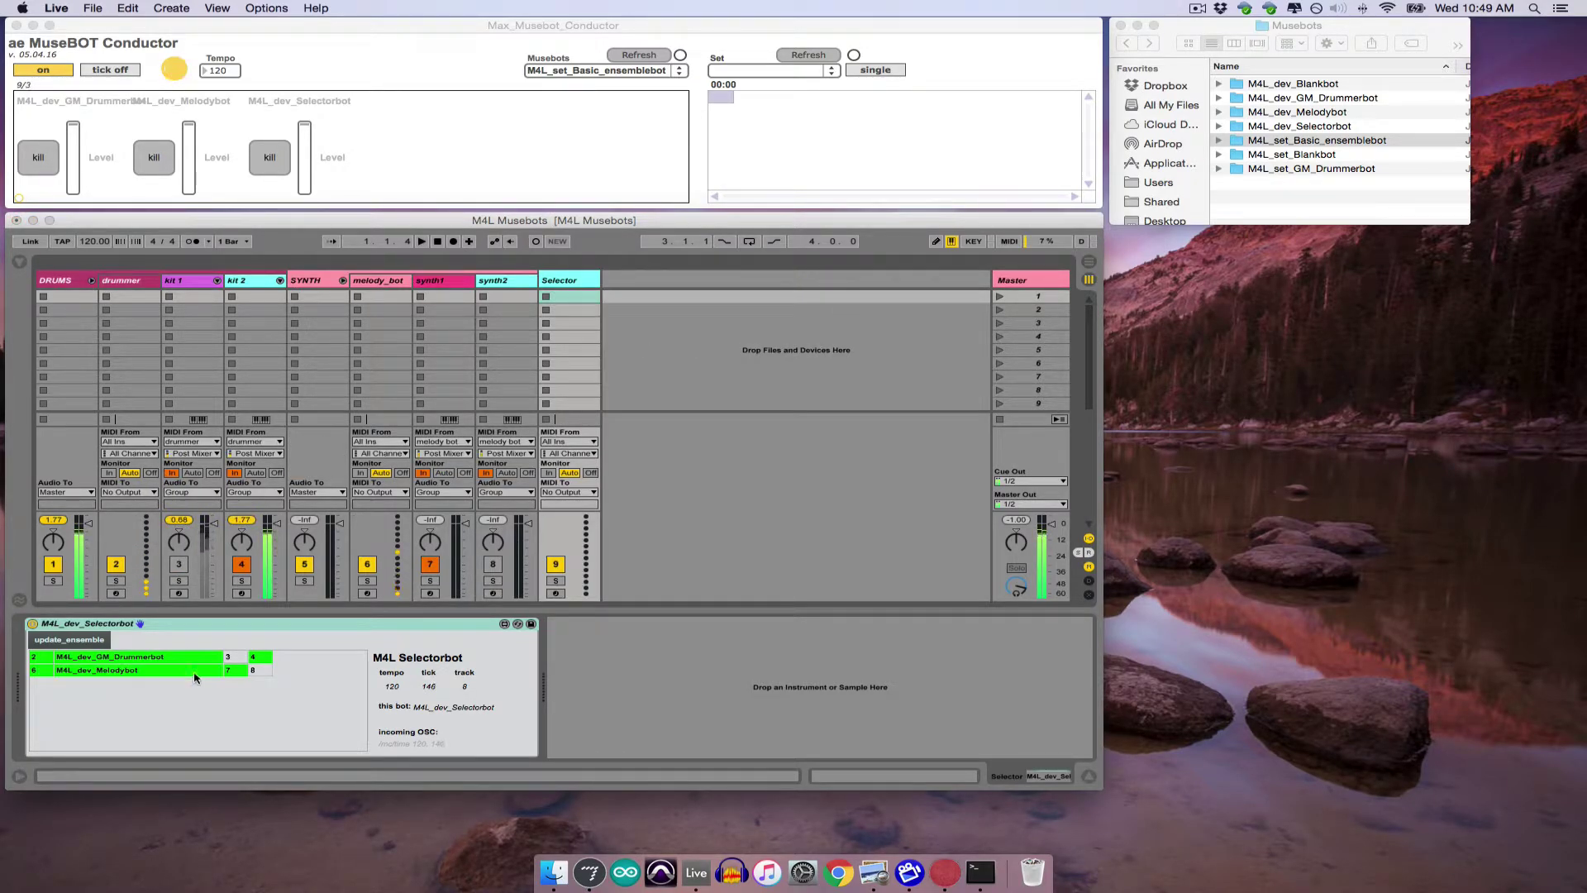
{"action": "left_click", "coordinate": [257, 672]}
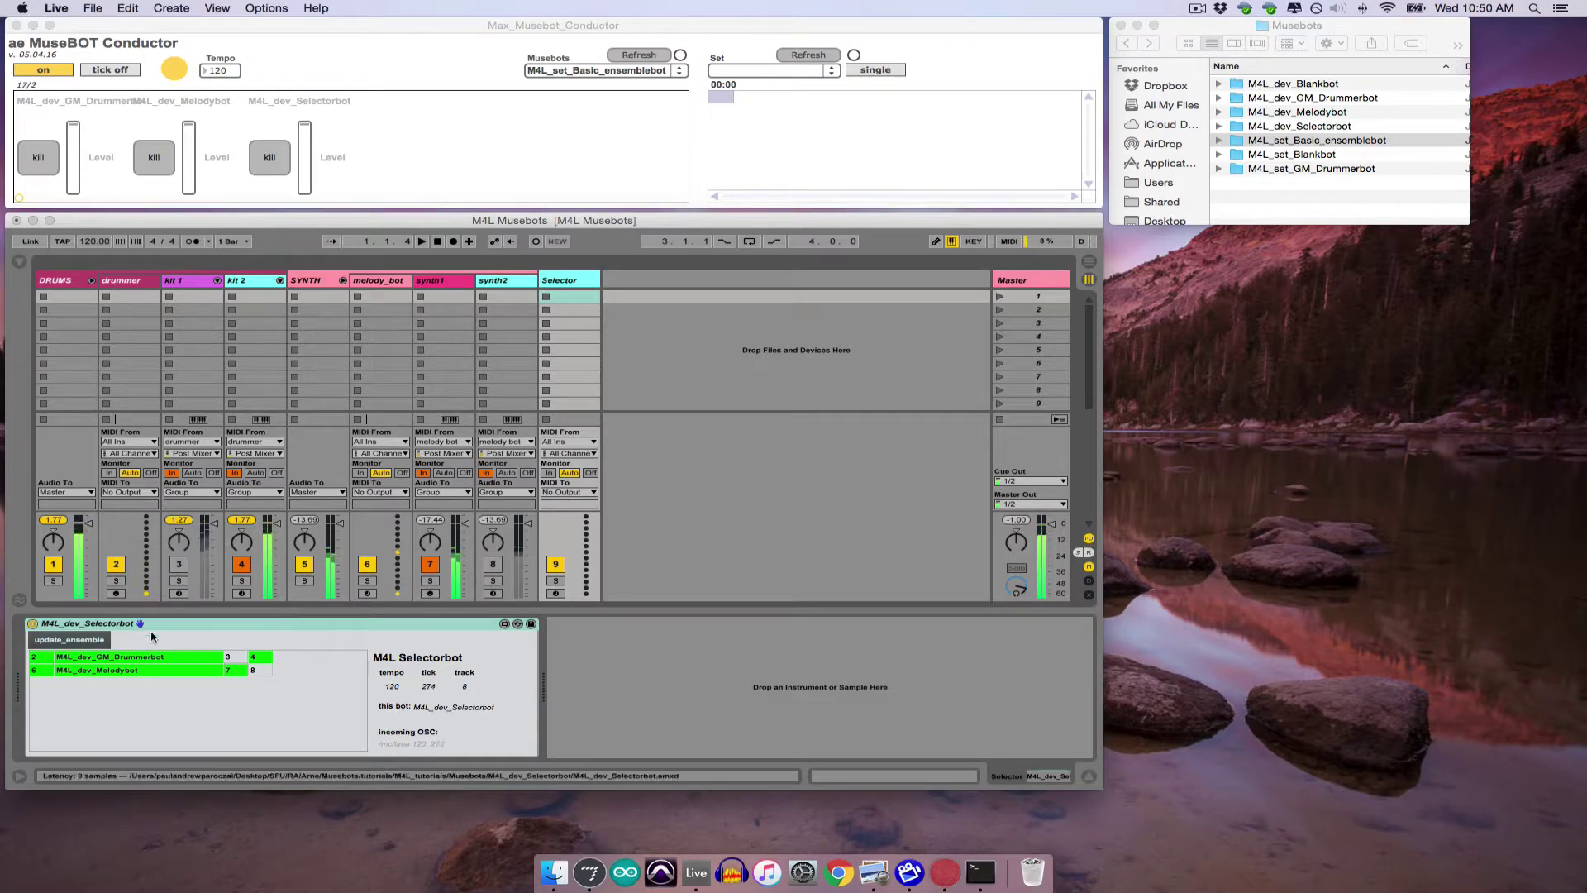
{"action": "left_click", "coordinate": [91, 280]}
{"action": "left_click", "coordinate": [154, 282]}
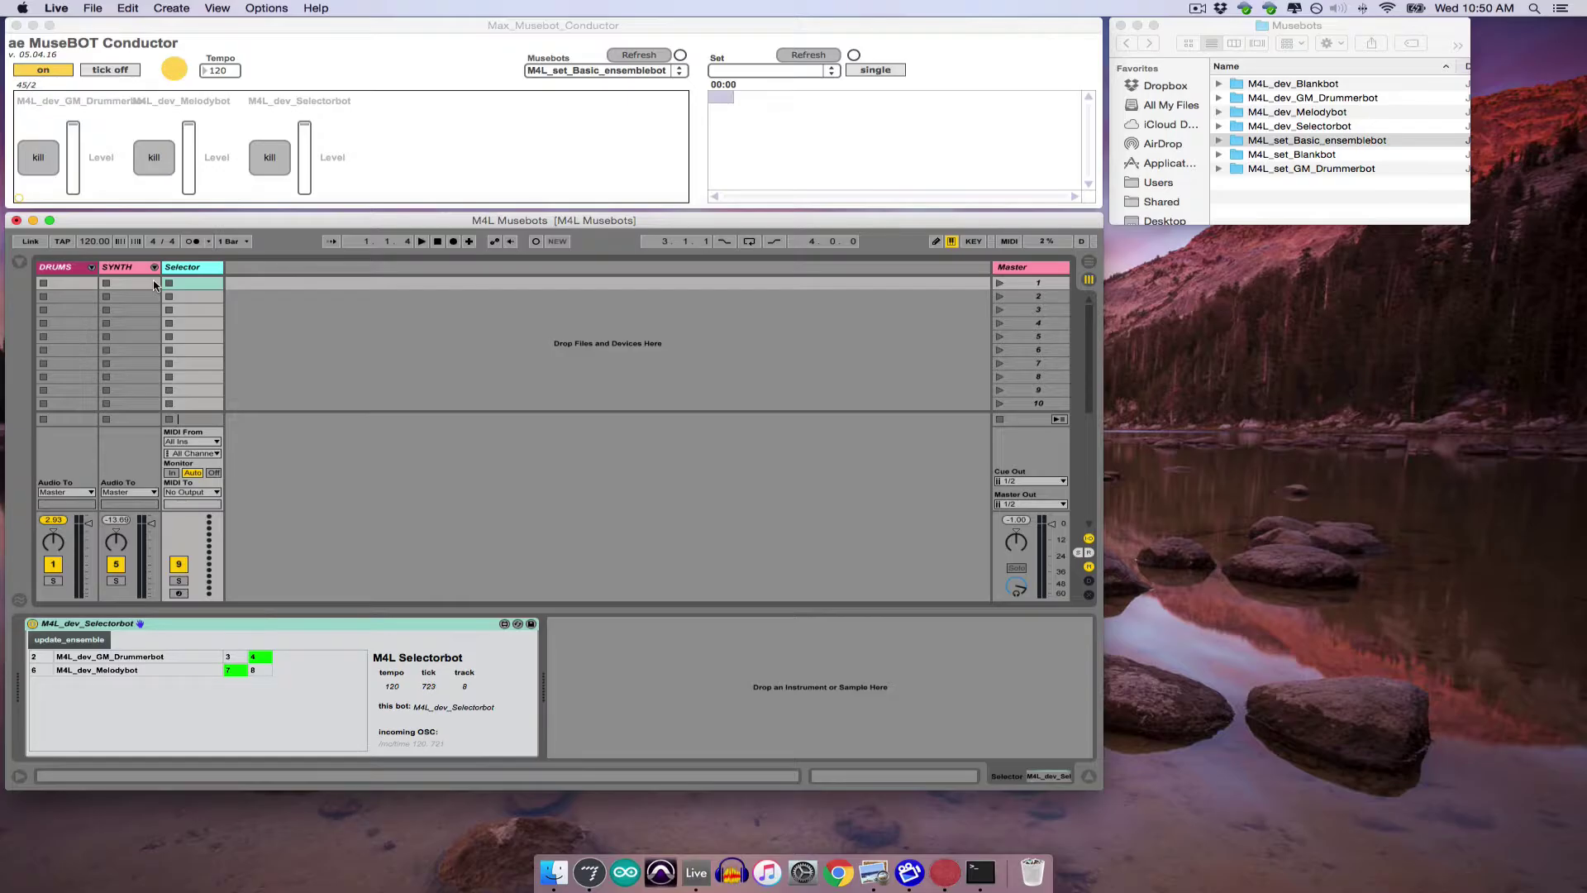
{"action": "left_click", "coordinate": [91, 267]}
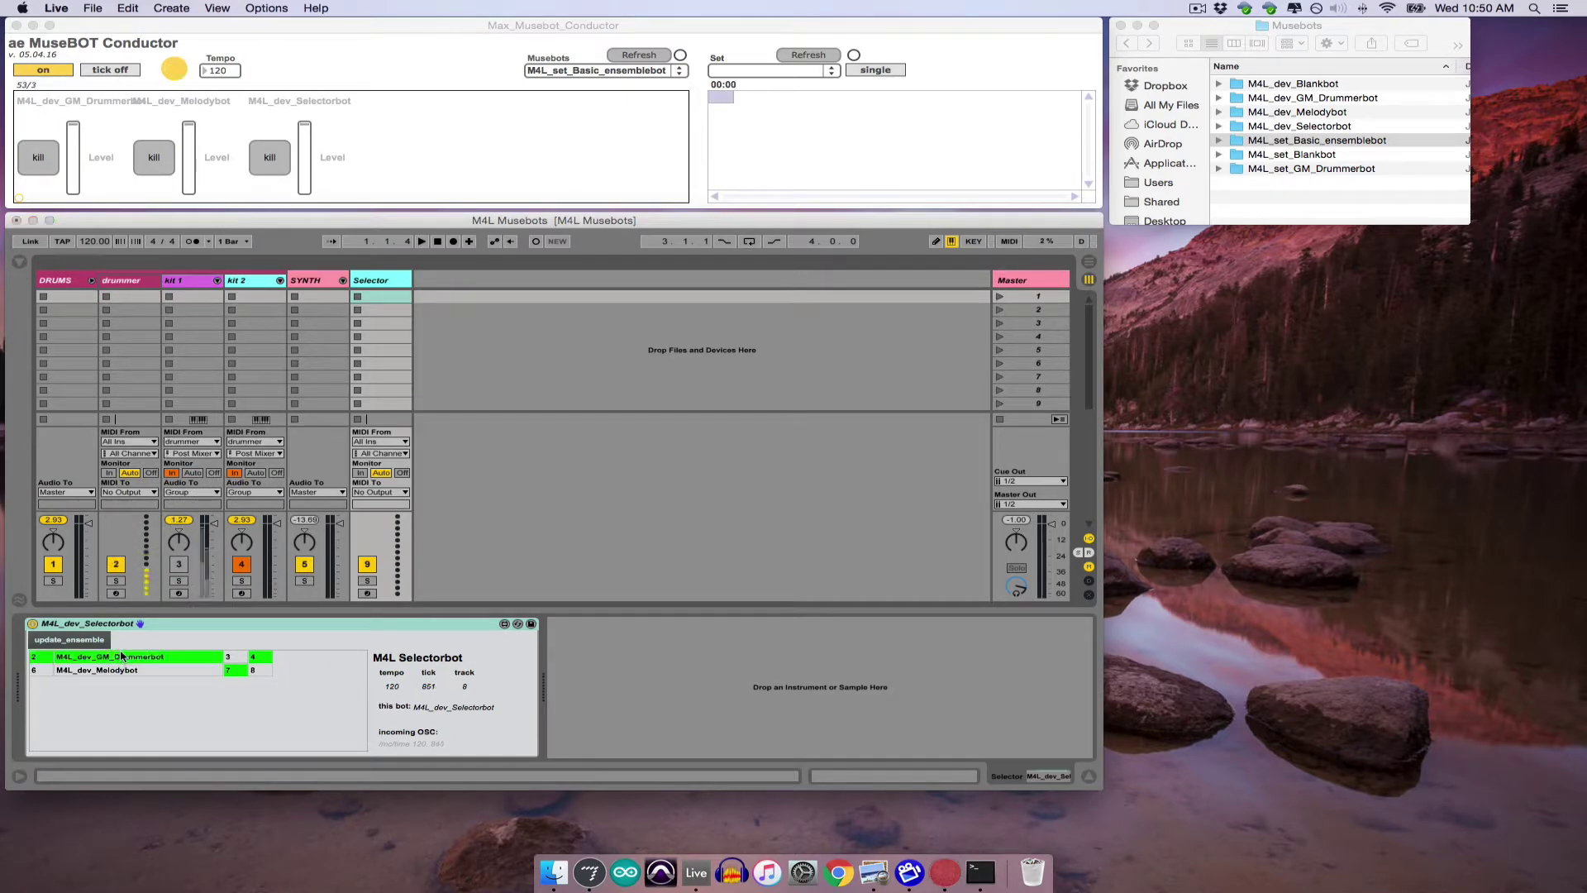
- Load the Kit-Core SessionDry drum kit from the browser onto the kit 2 track
{"action": "left_click", "coordinate": [21, 263]}
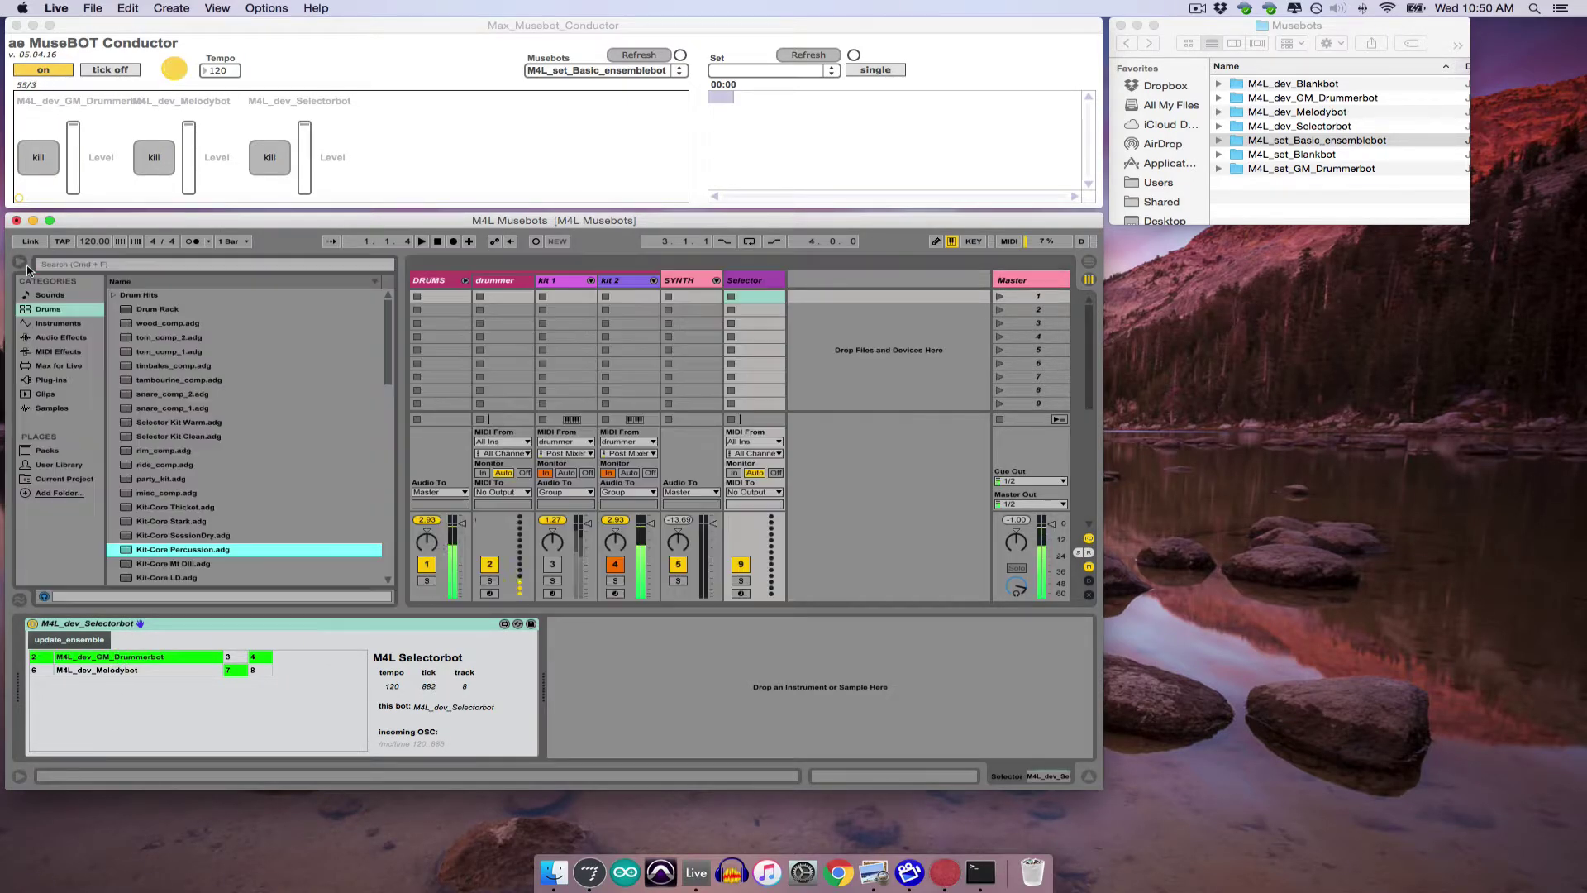
{"action": "left_click", "coordinate": [169, 534]}
{"action": "left_click_drag", "start_coordinate": [168, 535], "coordinate": [616, 279]}
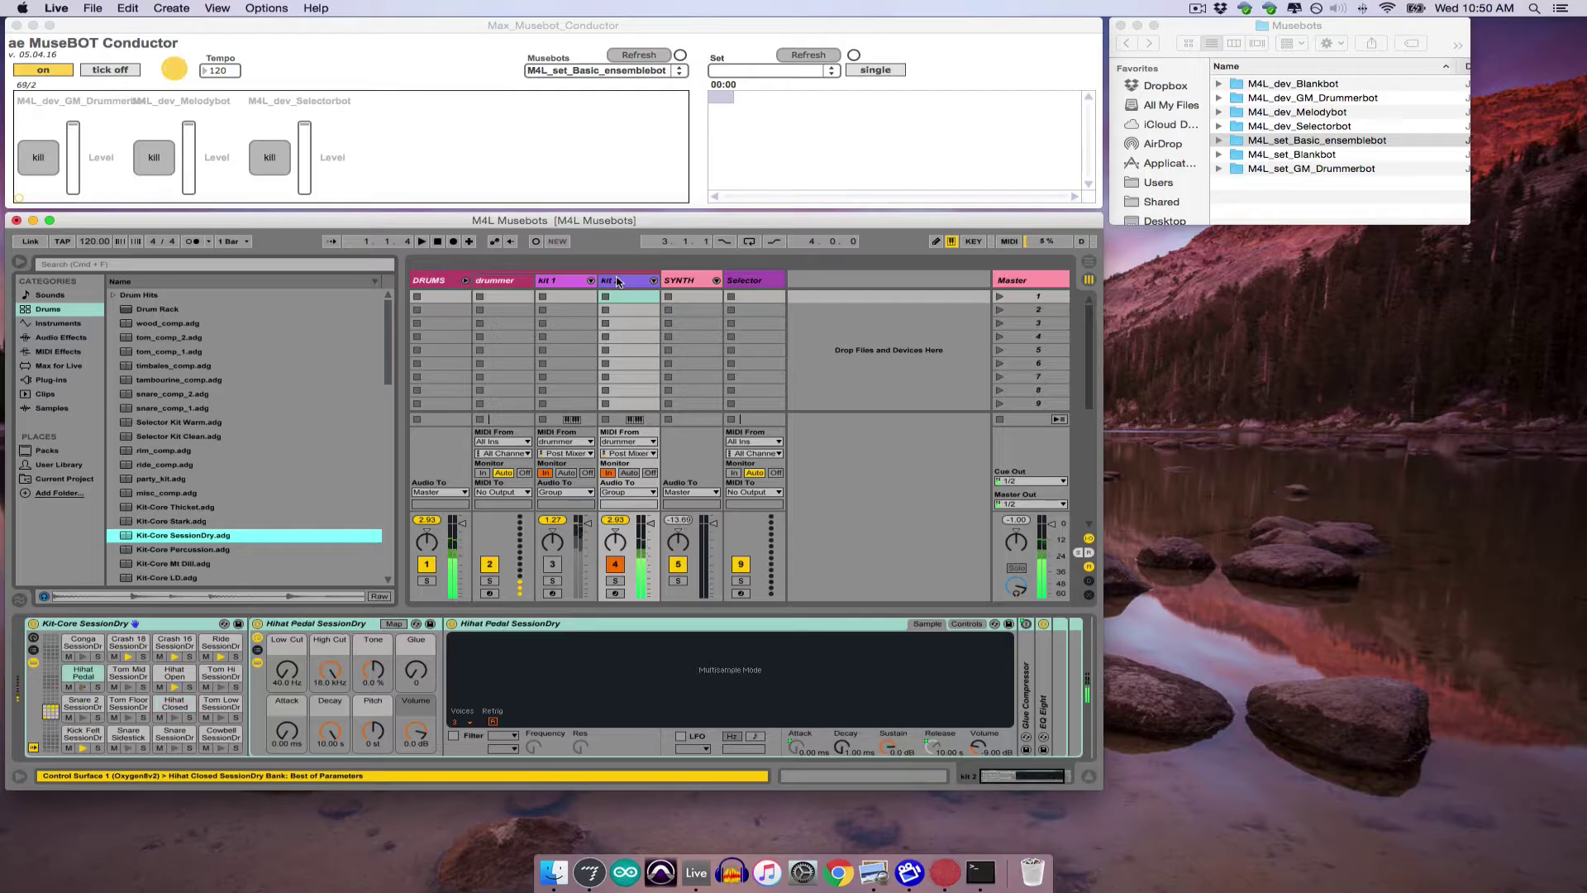
- Refold the DRUMS group, check the Drummerbot, and turn the Drummerbot off in the Selectorbot
{"action": "left_click", "coordinate": [466, 281]}
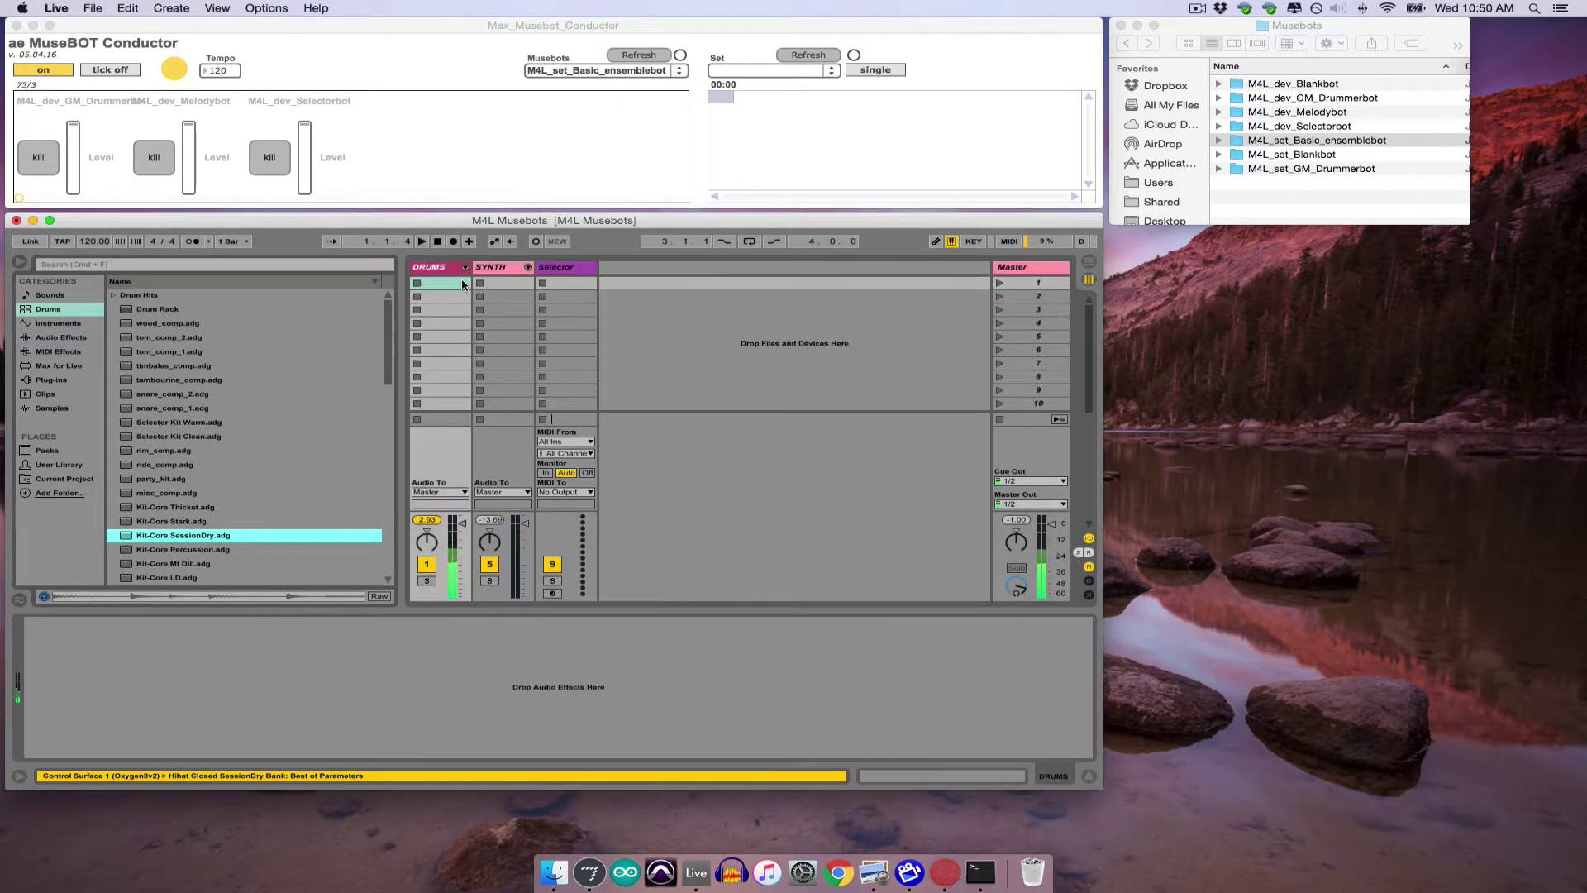
{"action": "left_click", "coordinate": [466, 267]}
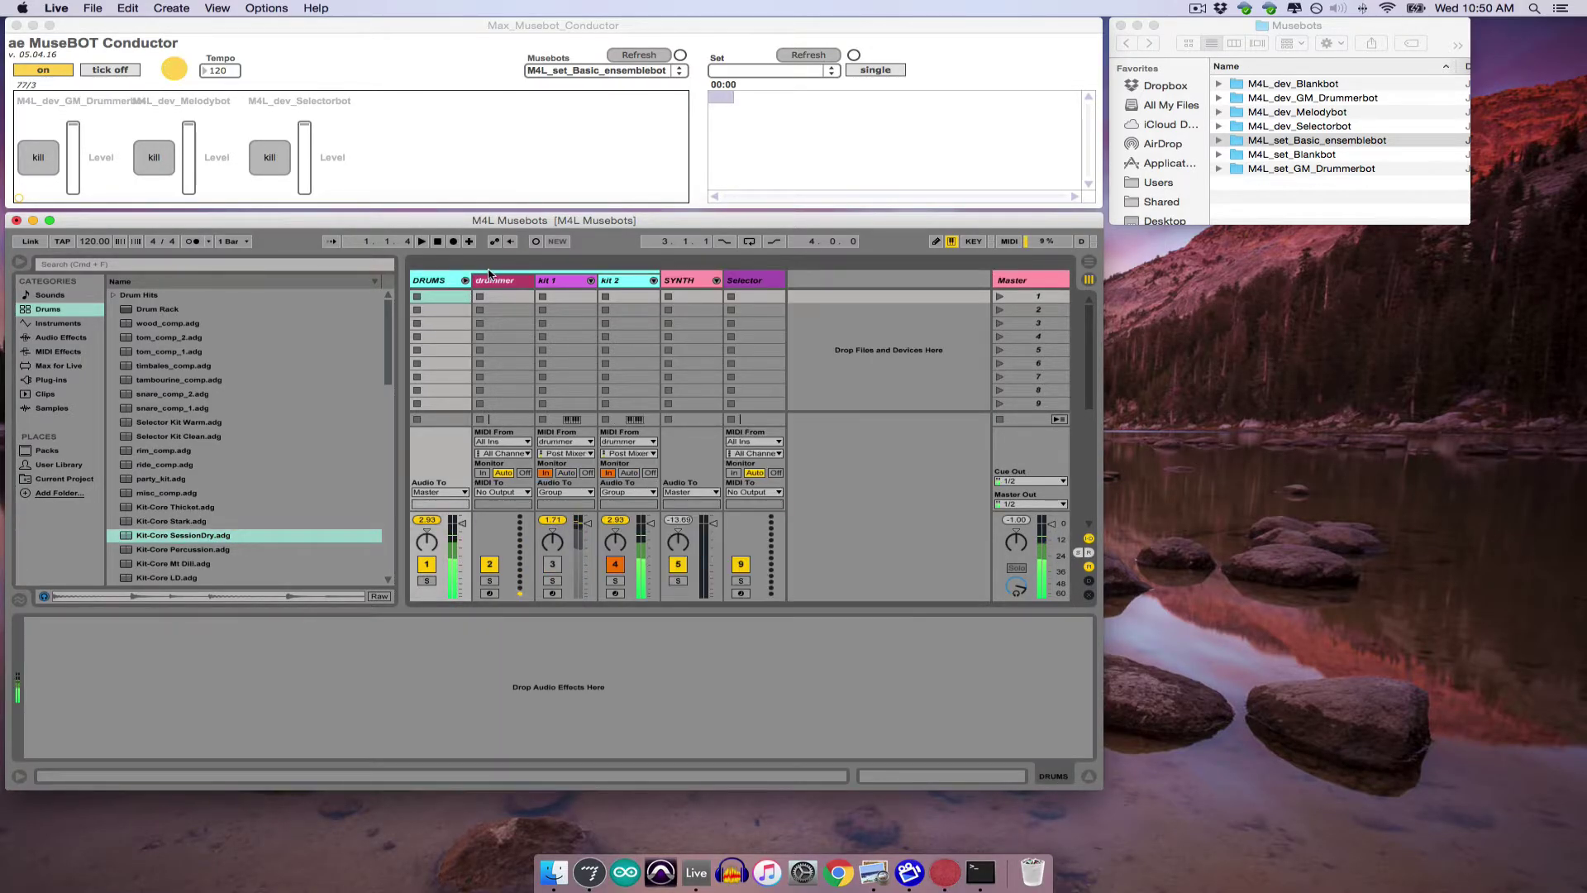
{"action": "left_click", "coordinate": [495, 281]}
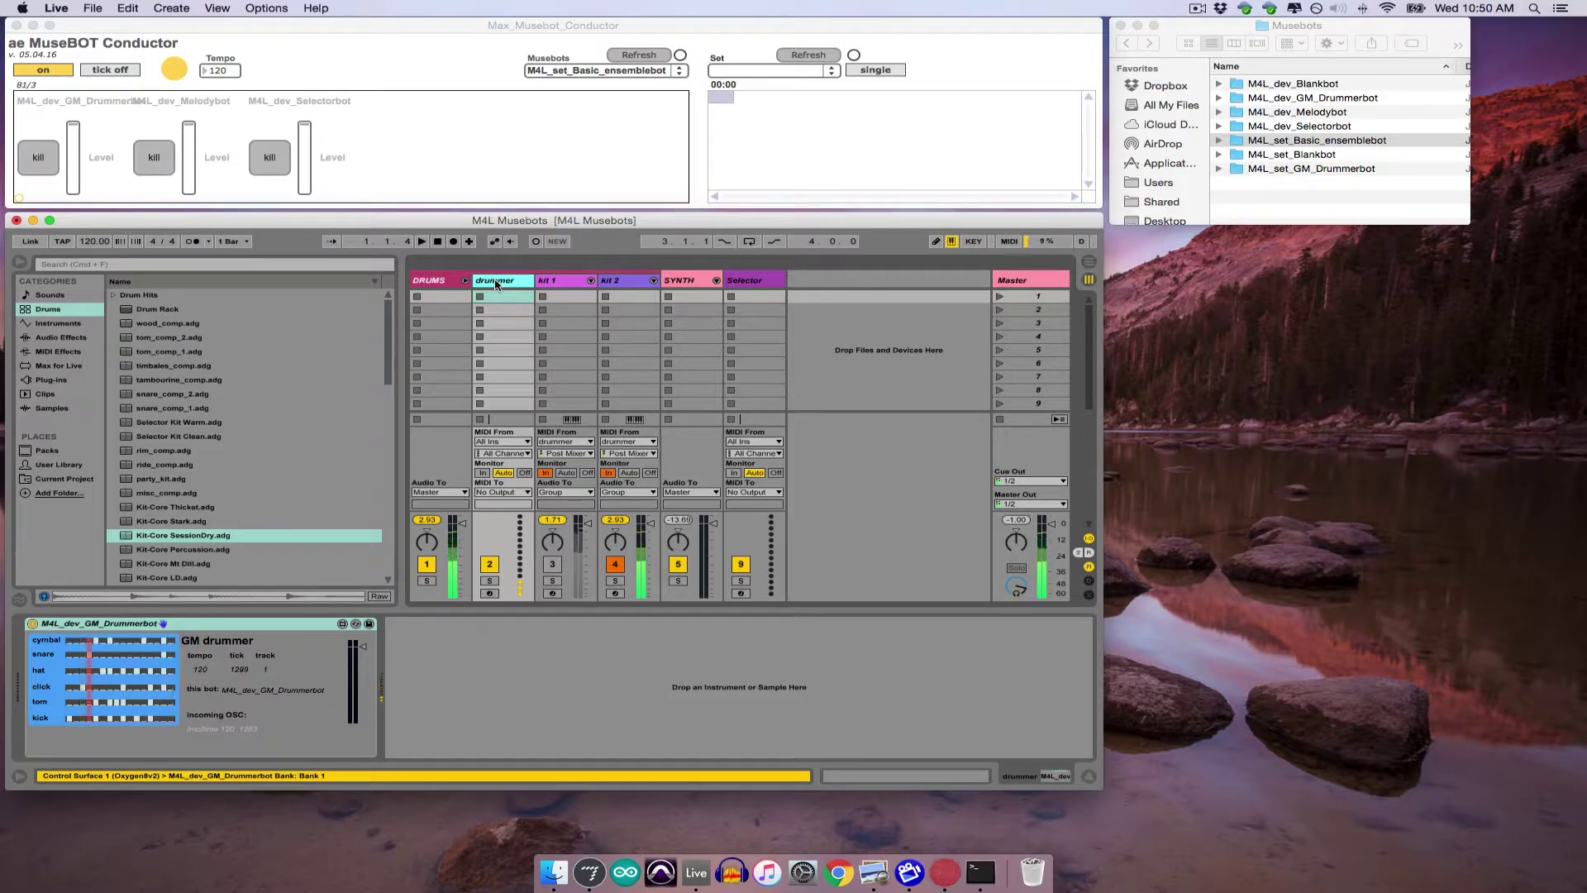
{"action": "left_click", "coordinate": [744, 280]}
{"action": "left_click", "coordinate": [115, 655]}
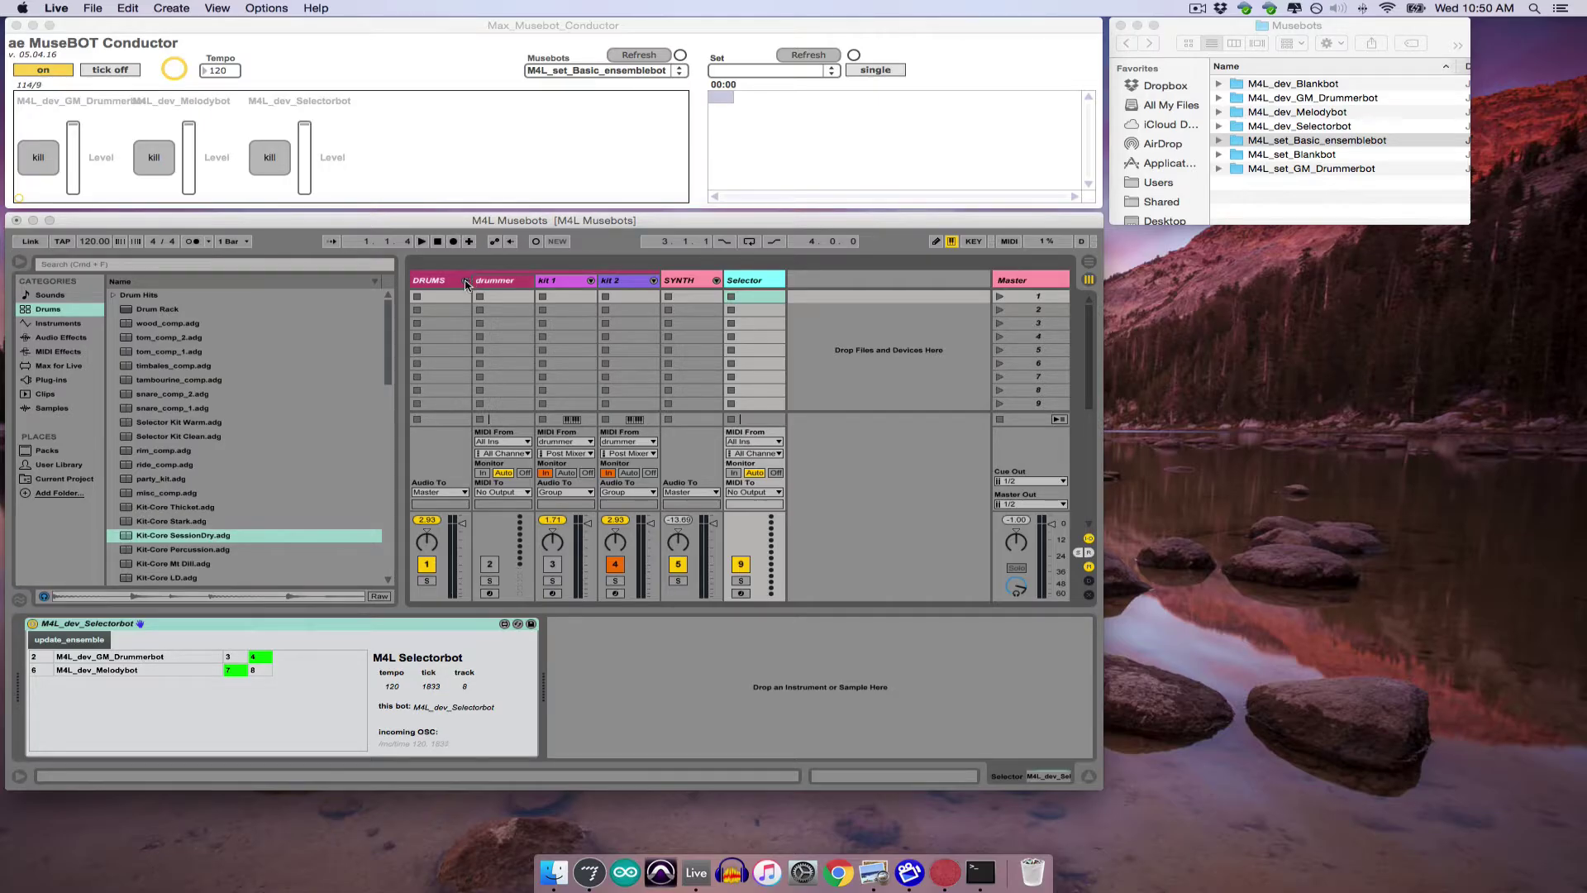
- Add the Melodybot device from the M4L_dev_Melodybot folder as a new MIDI track
{"action": "double_click", "coordinate": [1276, 114]}
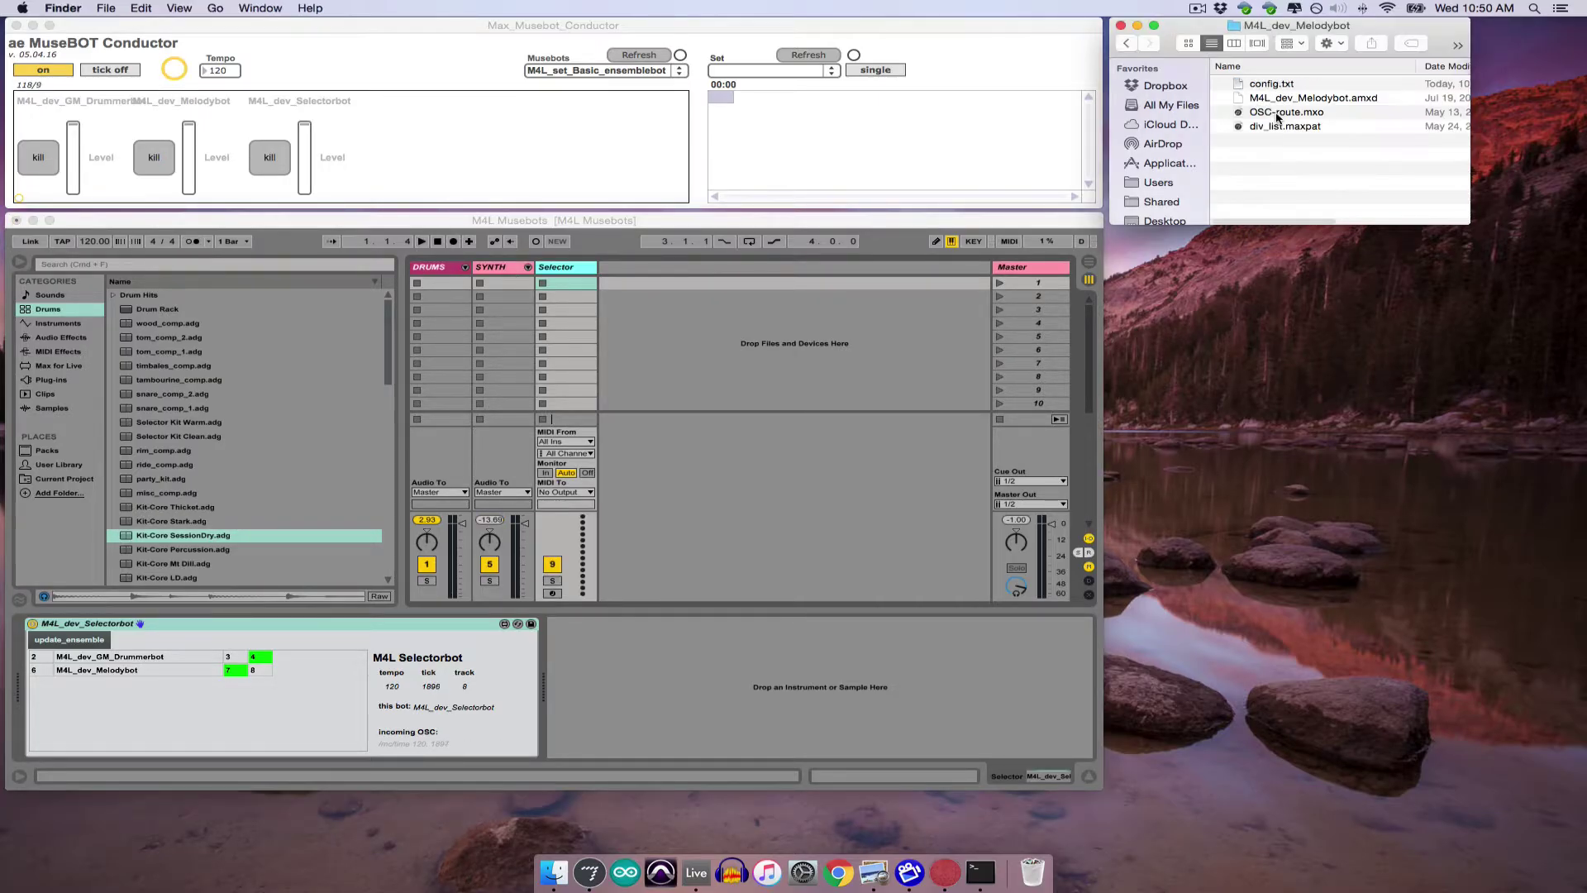
{"action": "left_click_drag", "start_coordinate": [1277, 100], "coordinate": [649, 364]}
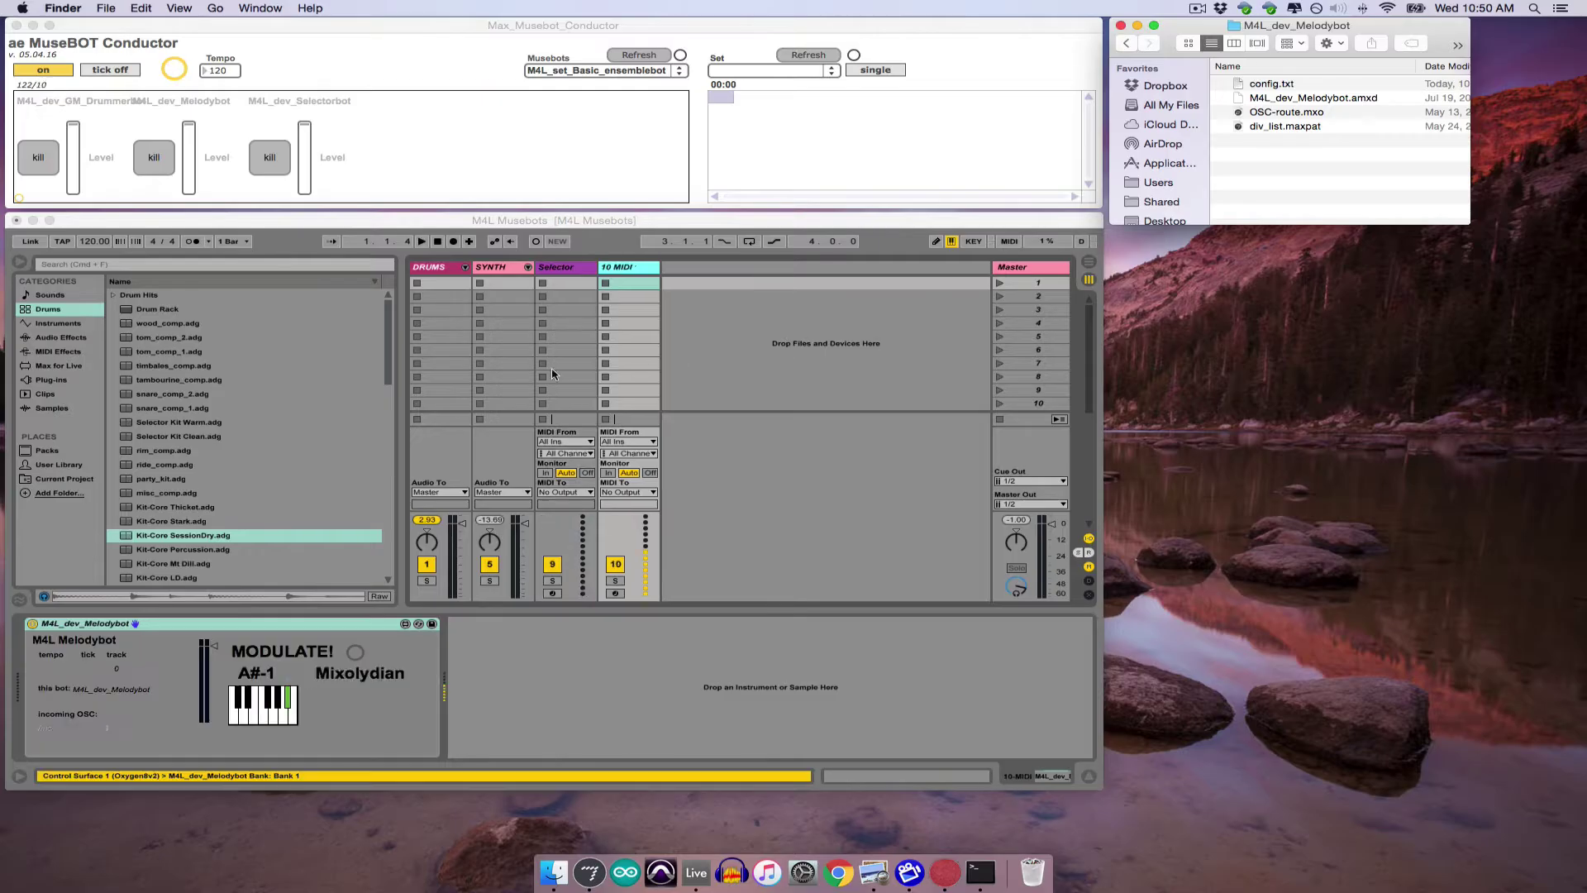
{"action": "left_click", "coordinate": [68, 322]}
- Create a new track with the Hollow Piano preset from Electric > Piano & Keys
{"action": "left_click", "coordinate": [66, 323]}
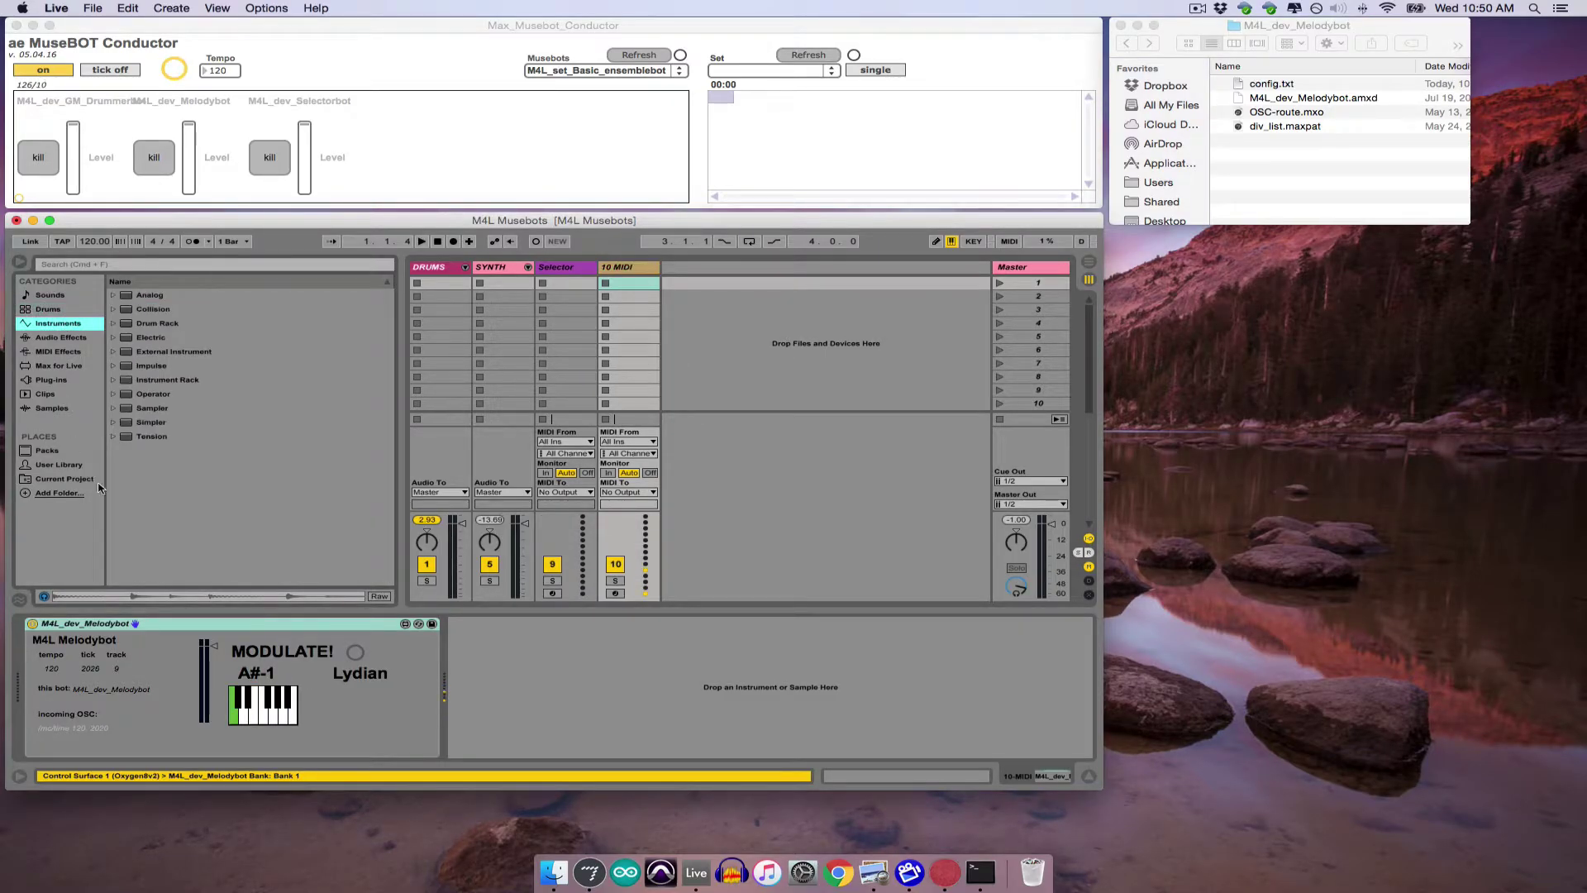
{"action": "left_click", "coordinate": [113, 339]}
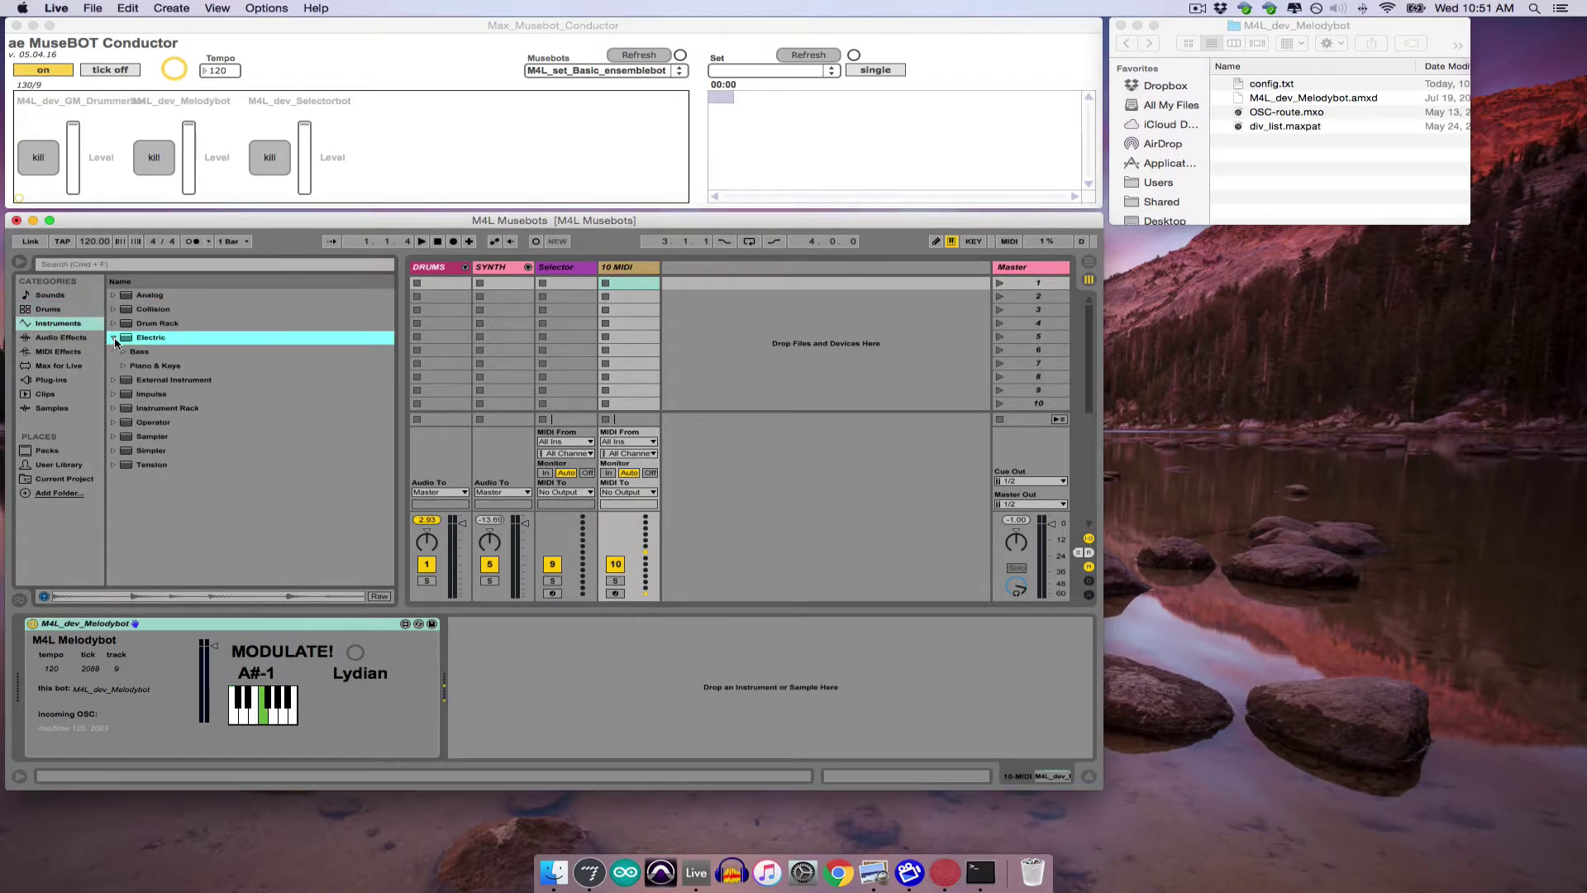
{"action": "left_click", "coordinate": [123, 365]}
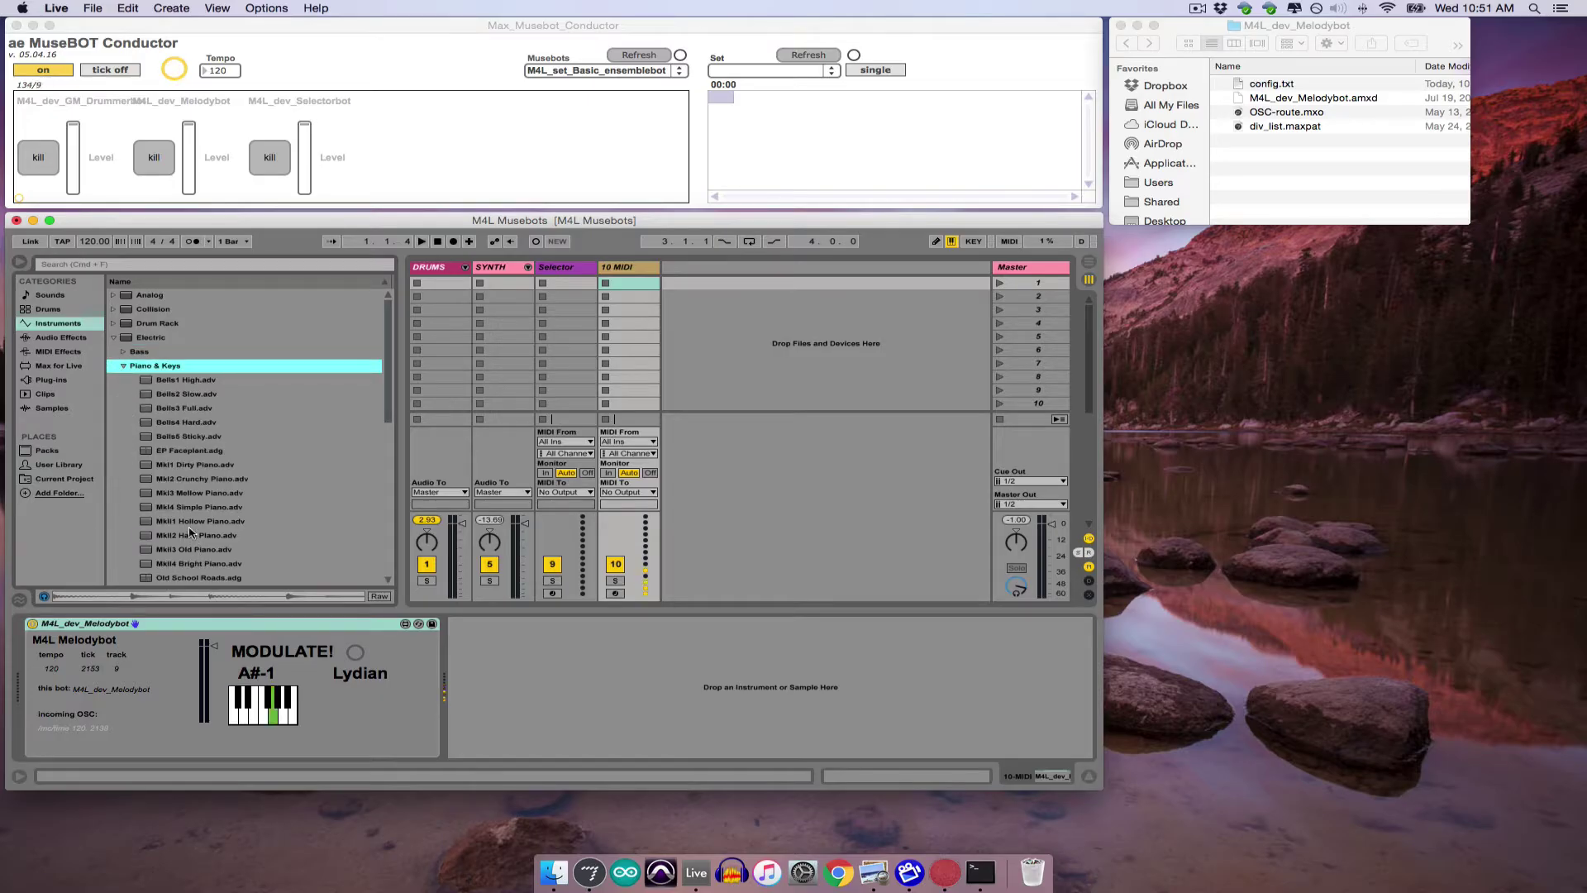
{"action": "left_click_drag", "start_coordinate": [194, 522], "coordinate": [729, 347]}
{"action": "left_click", "coordinate": [206, 563]}
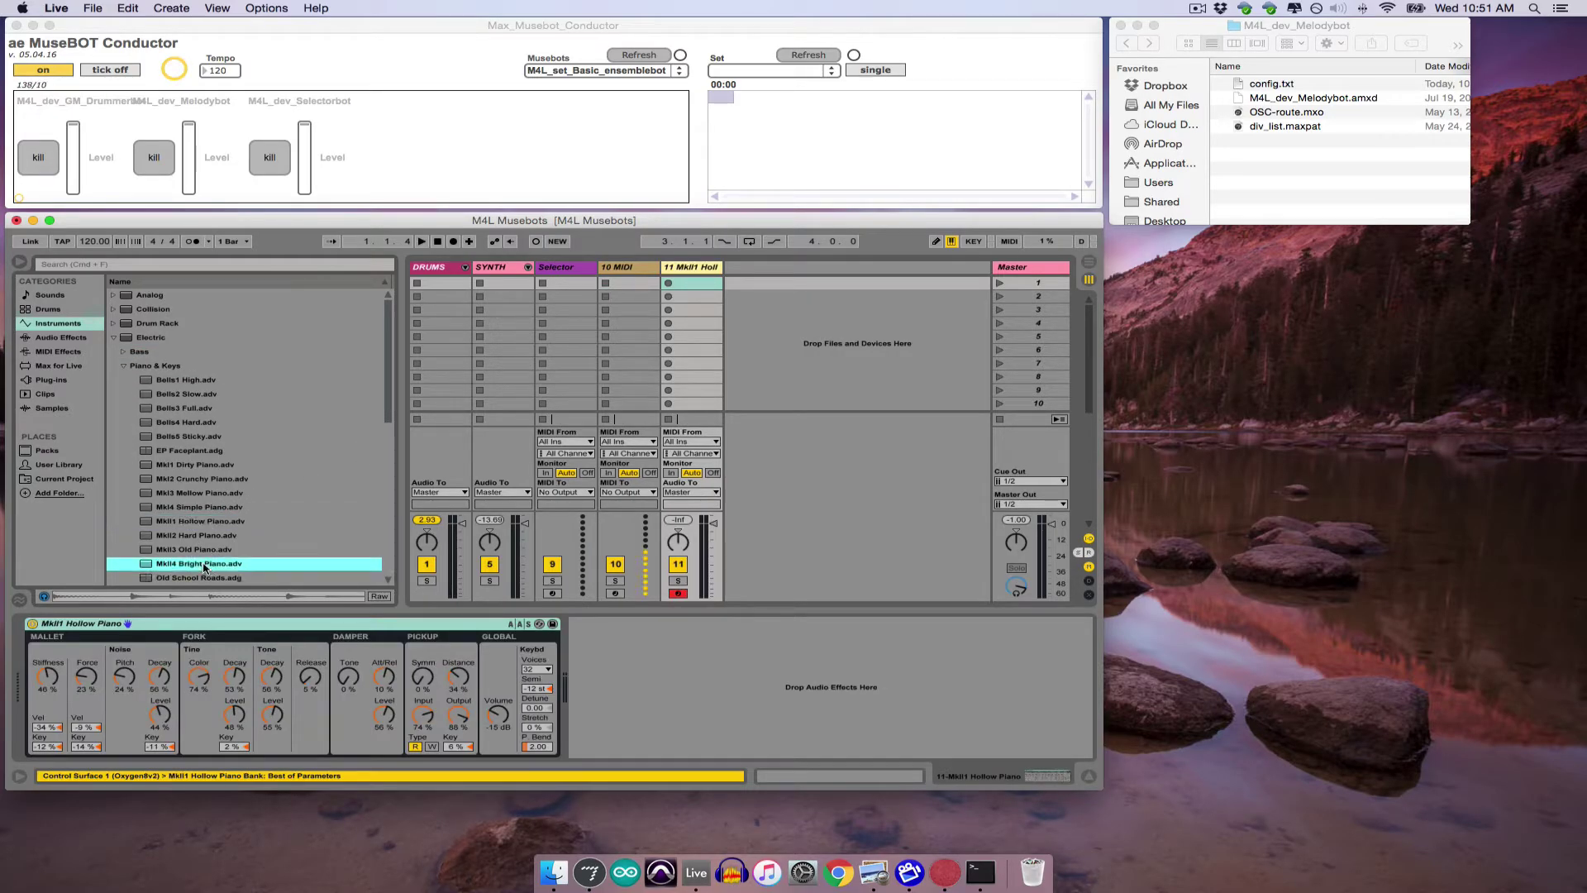
- Add the MkII4 Bright Piano as a new track and set both piano tracks' Monitor to In
{"action": "left_click_drag", "start_coordinate": [812, 303], "coordinate": [803, 302]}
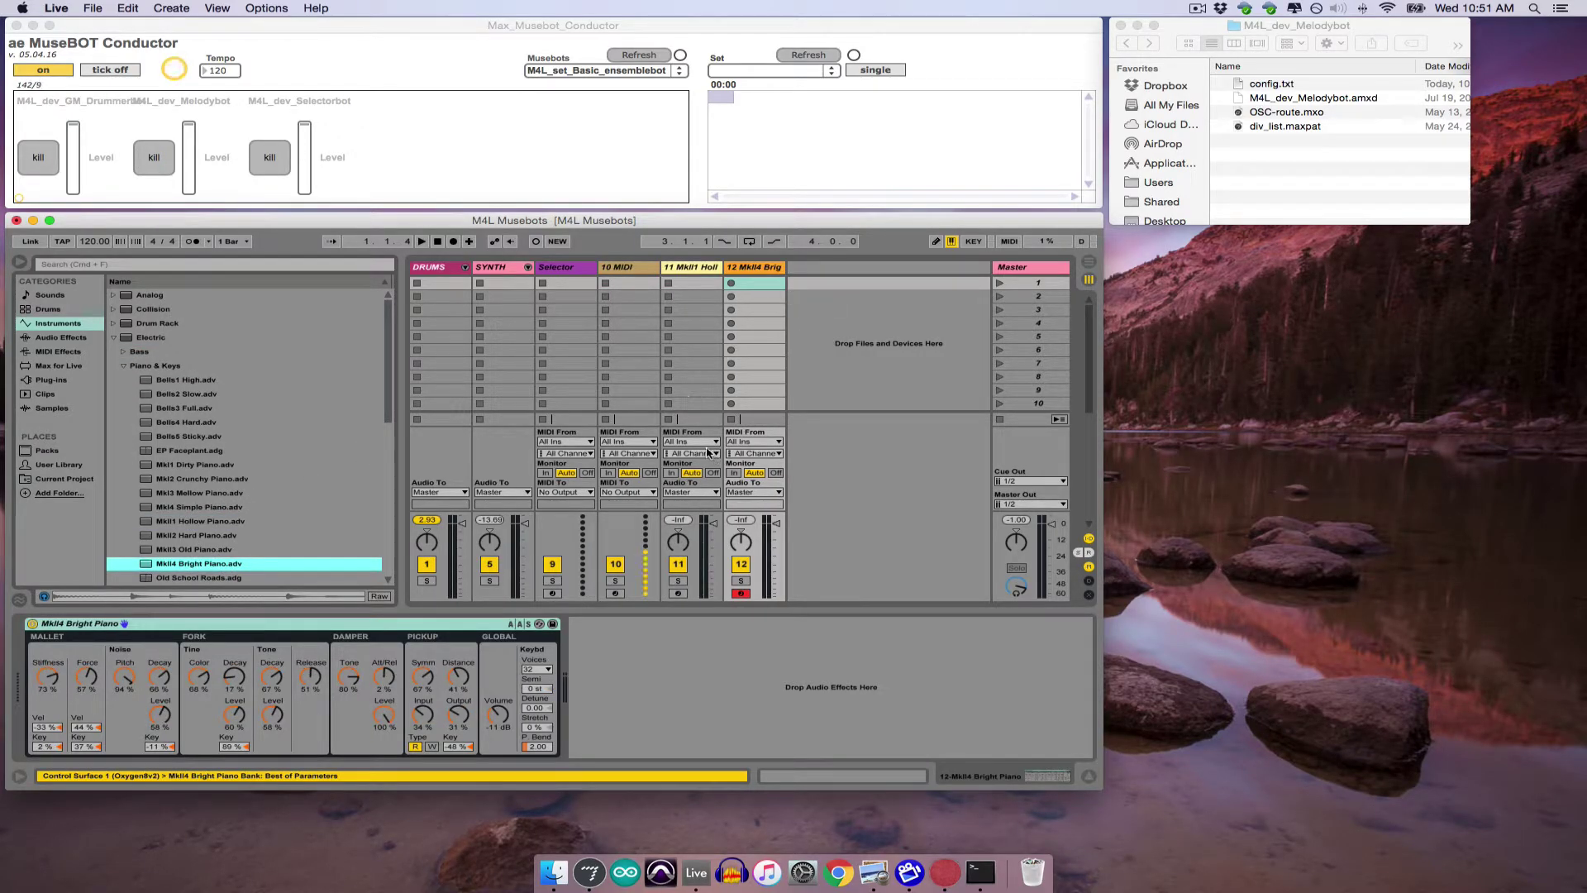
{"action": "left_click", "coordinate": [671, 473]}
{"action": "left_click", "coordinate": [733, 473]}
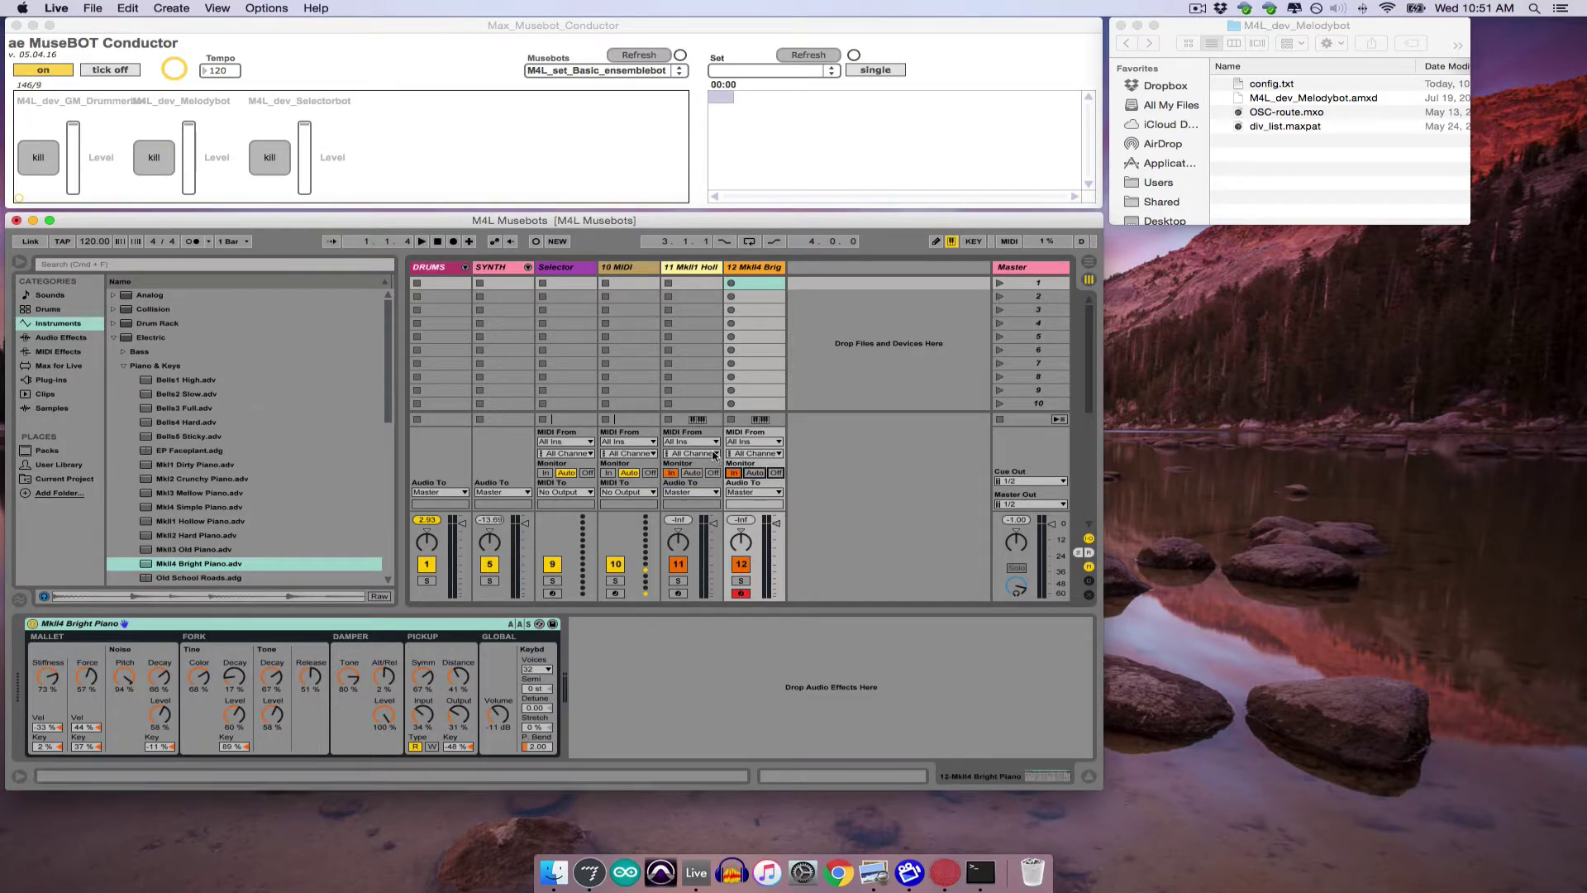
{"action": "left_click", "coordinate": [622, 267]}
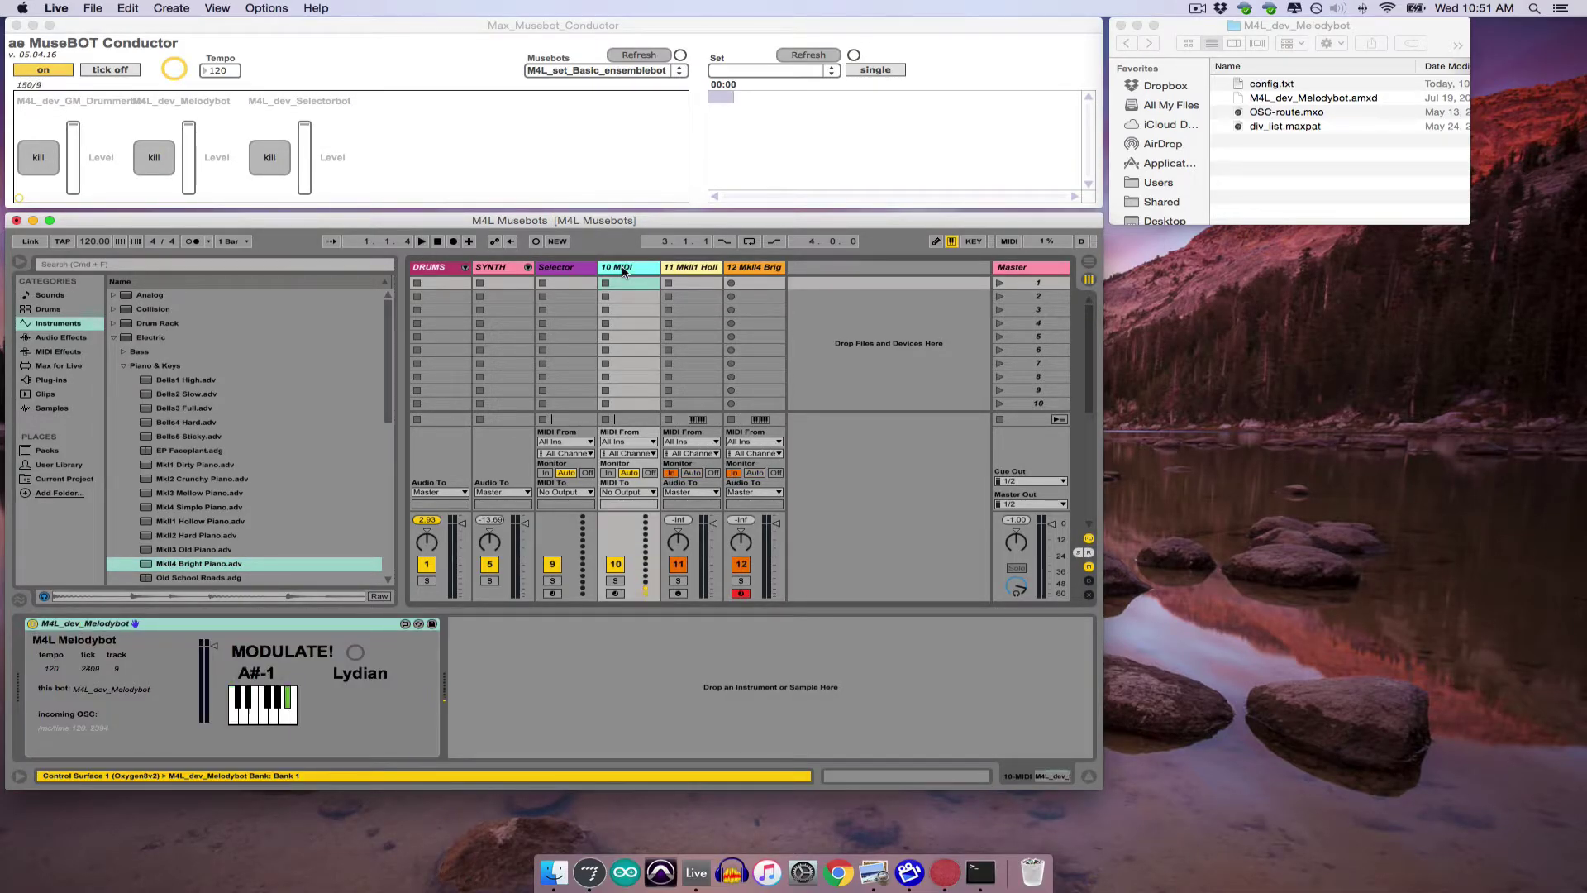
- Rename track 10 to melody2
{"action": "type", "text": "melody2"}
{"action": "key", "text": "Return"}
{"action": "left_click", "coordinate": [932, 335]}
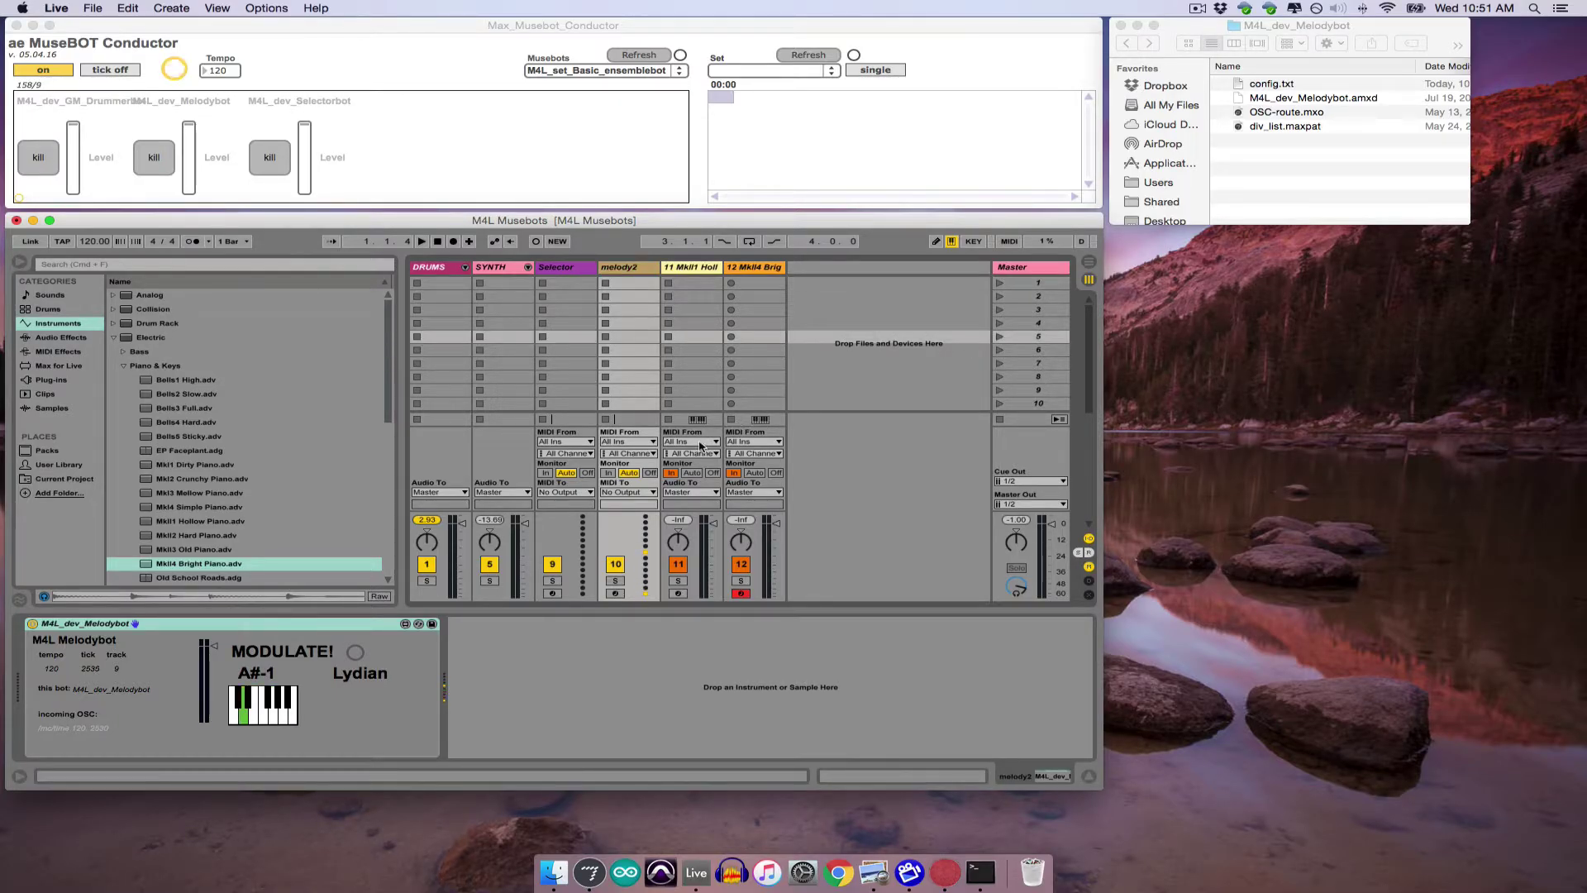
- Set MIDI From to melody2 on both piano tracks and disarm the Bright Piano track
{"action": "left_click", "coordinate": [707, 270]}
{"action": "left_click", "coordinate": [772, 269]}
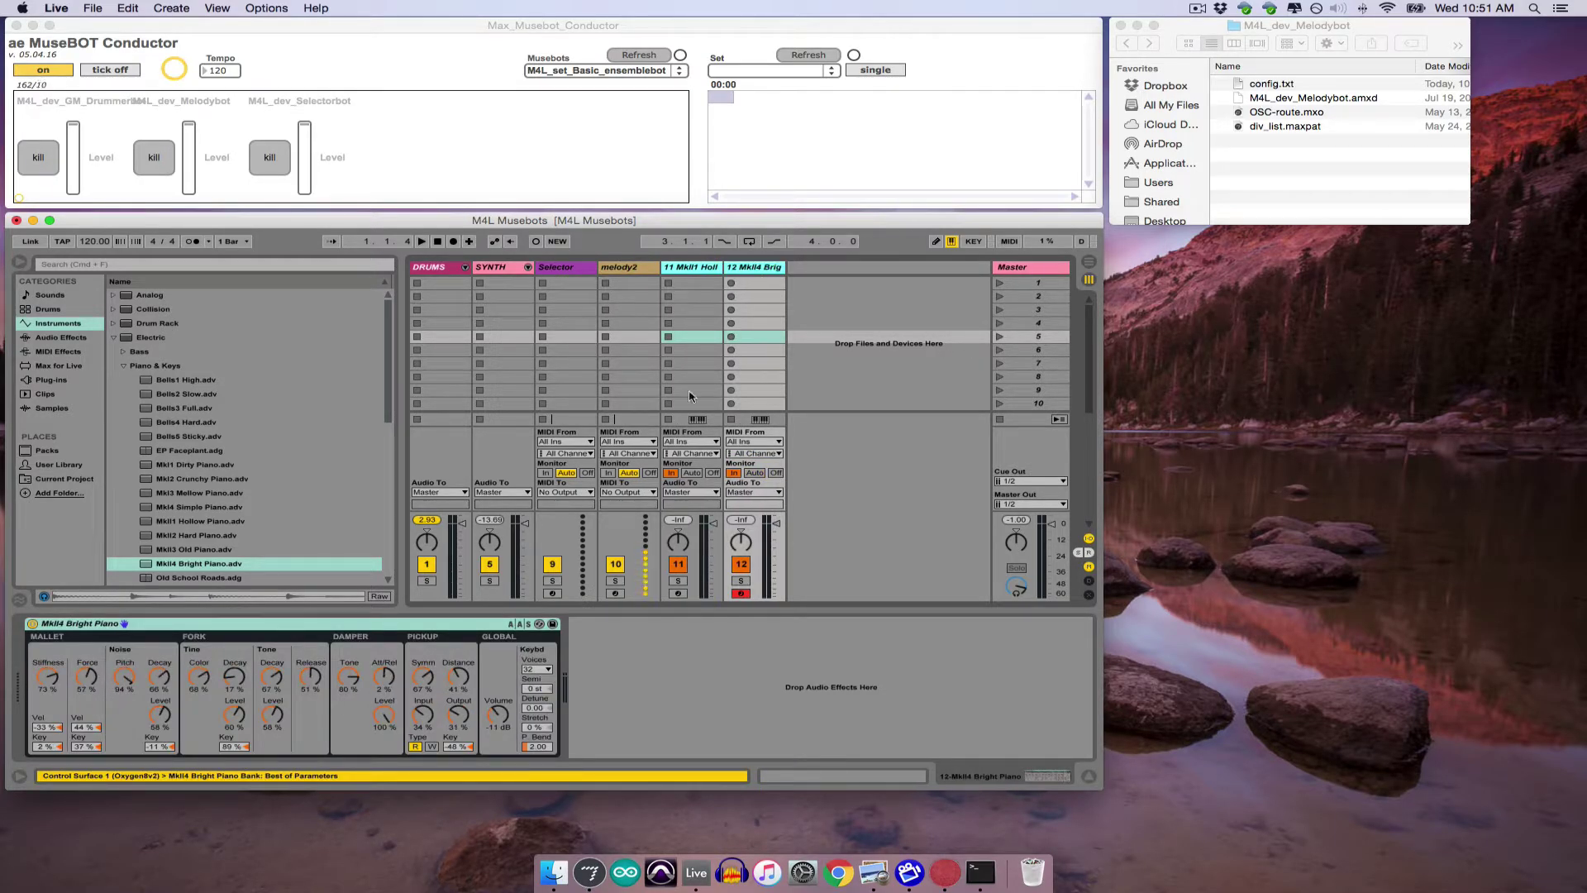
{"action": "left_click", "coordinate": [694, 442]}
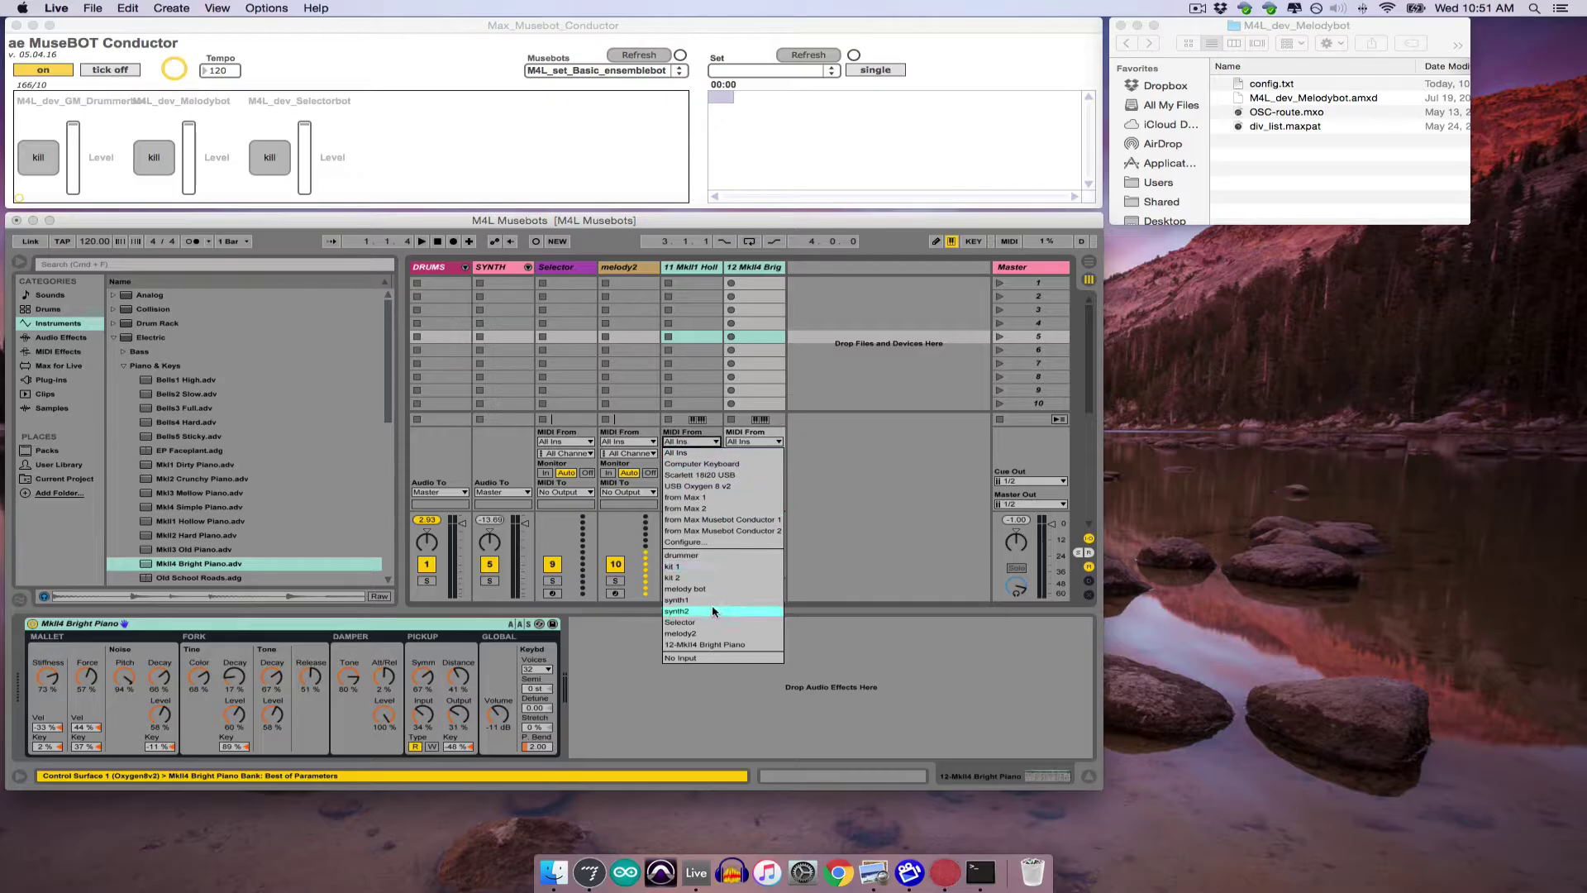
{"action": "left_click", "coordinate": [707, 634]}
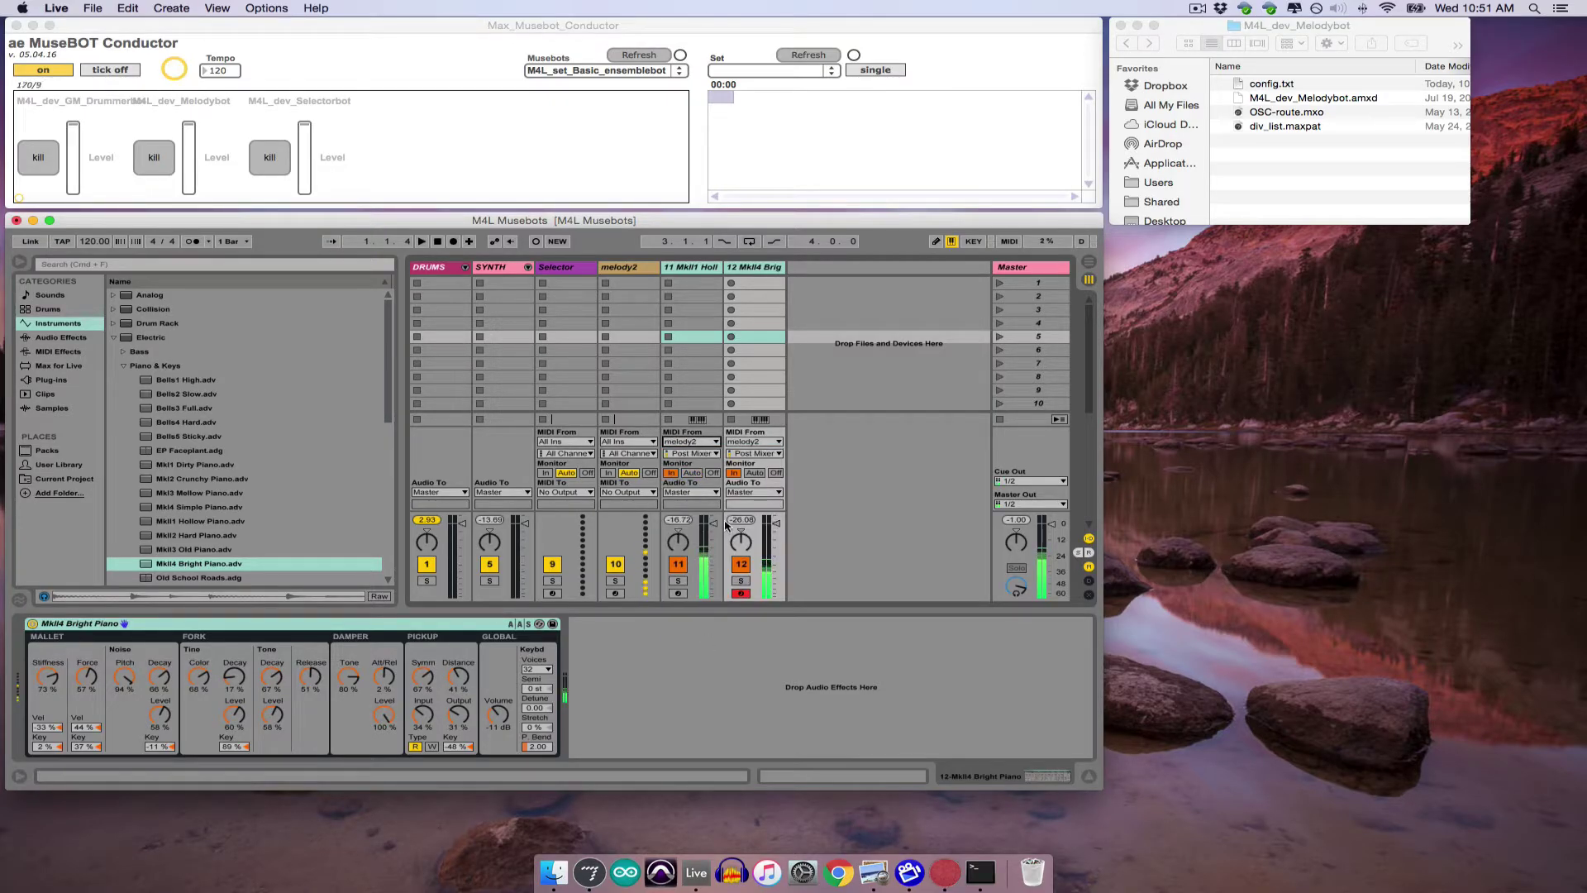
{"action": "left_click", "coordinate": [739, 594]}
{"action": "left_click", "coordinate": [740, 564]}
{"action": "left_click", "coordinate": [679, 566]}
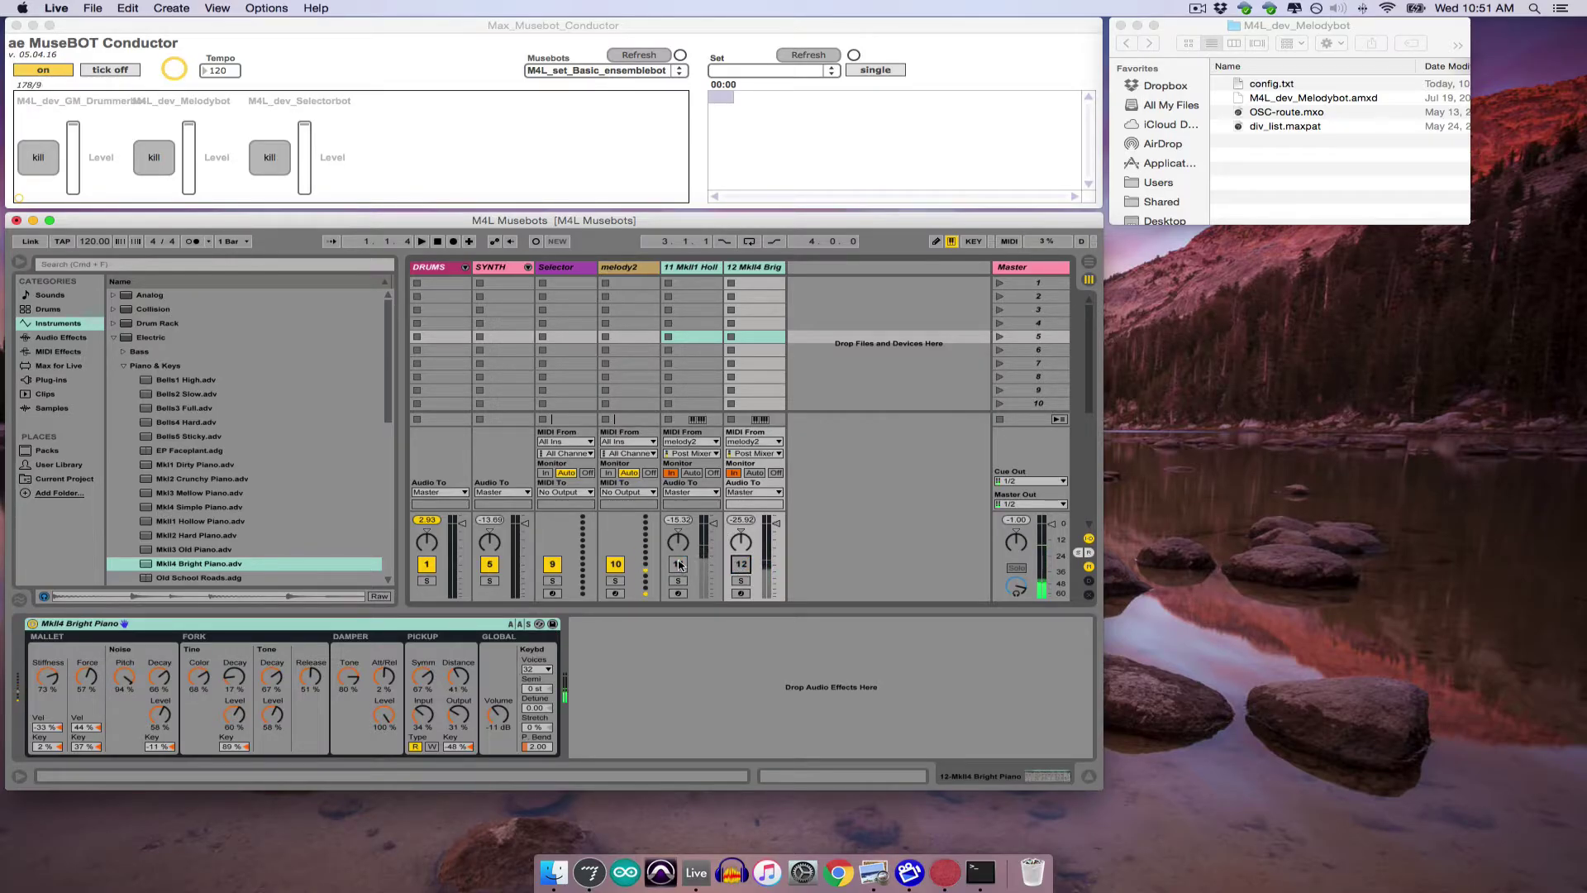
{"action": "left_click", "coordinate": [632, 267]}
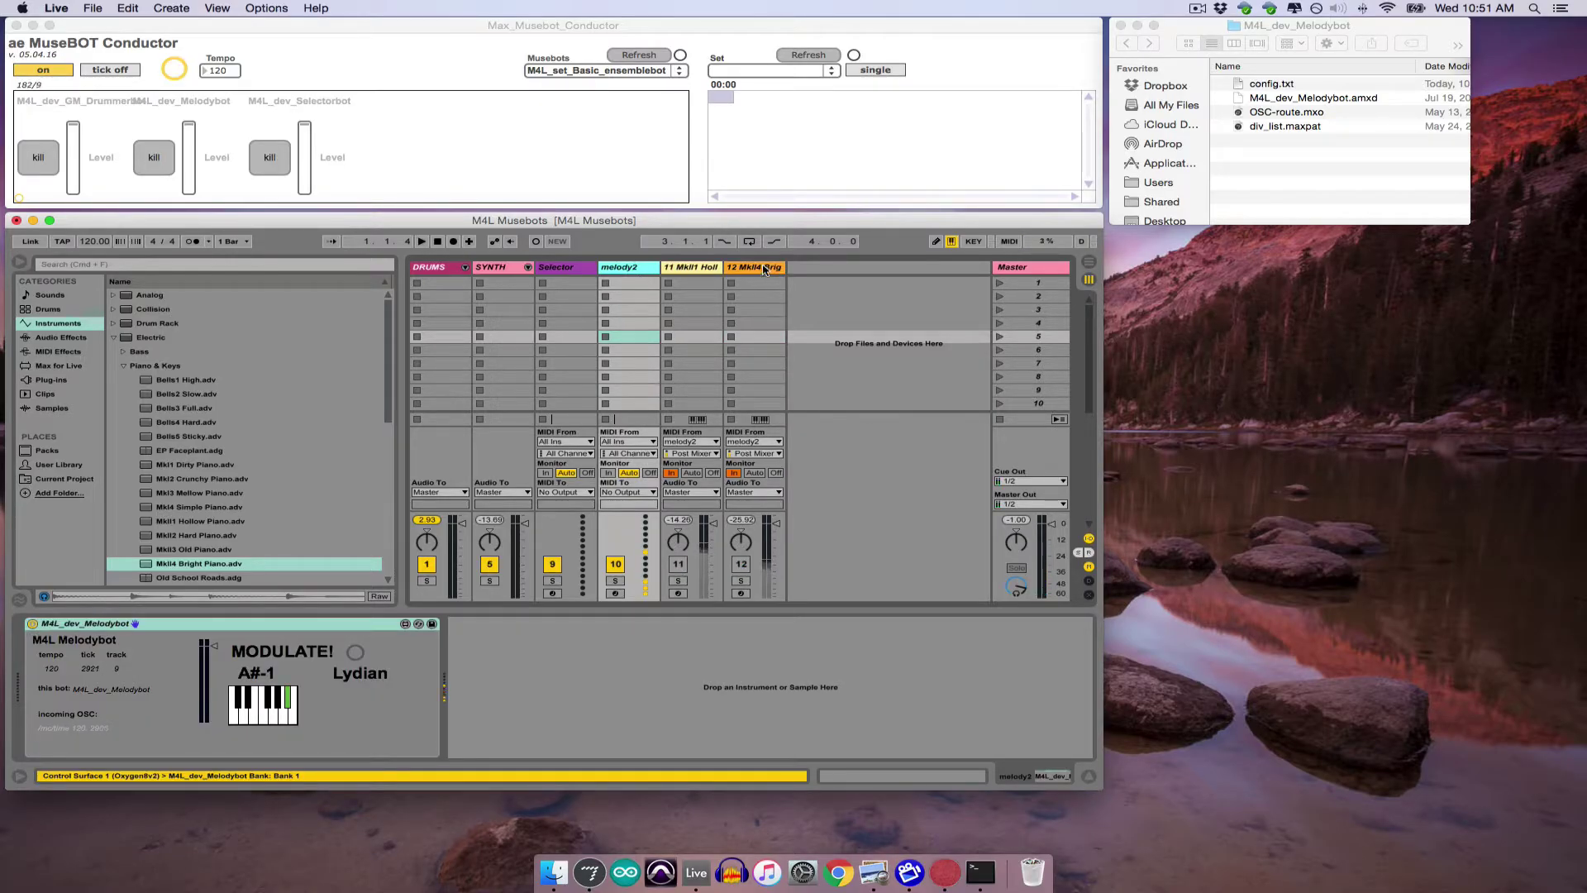
- Group melody2 and the two piano tracks and name the group SYNTH
{"action": "left_click", "coordinate": [726, 268], "text": "shift"}
{"action": "right_click", "coordinate": [643, 273]}
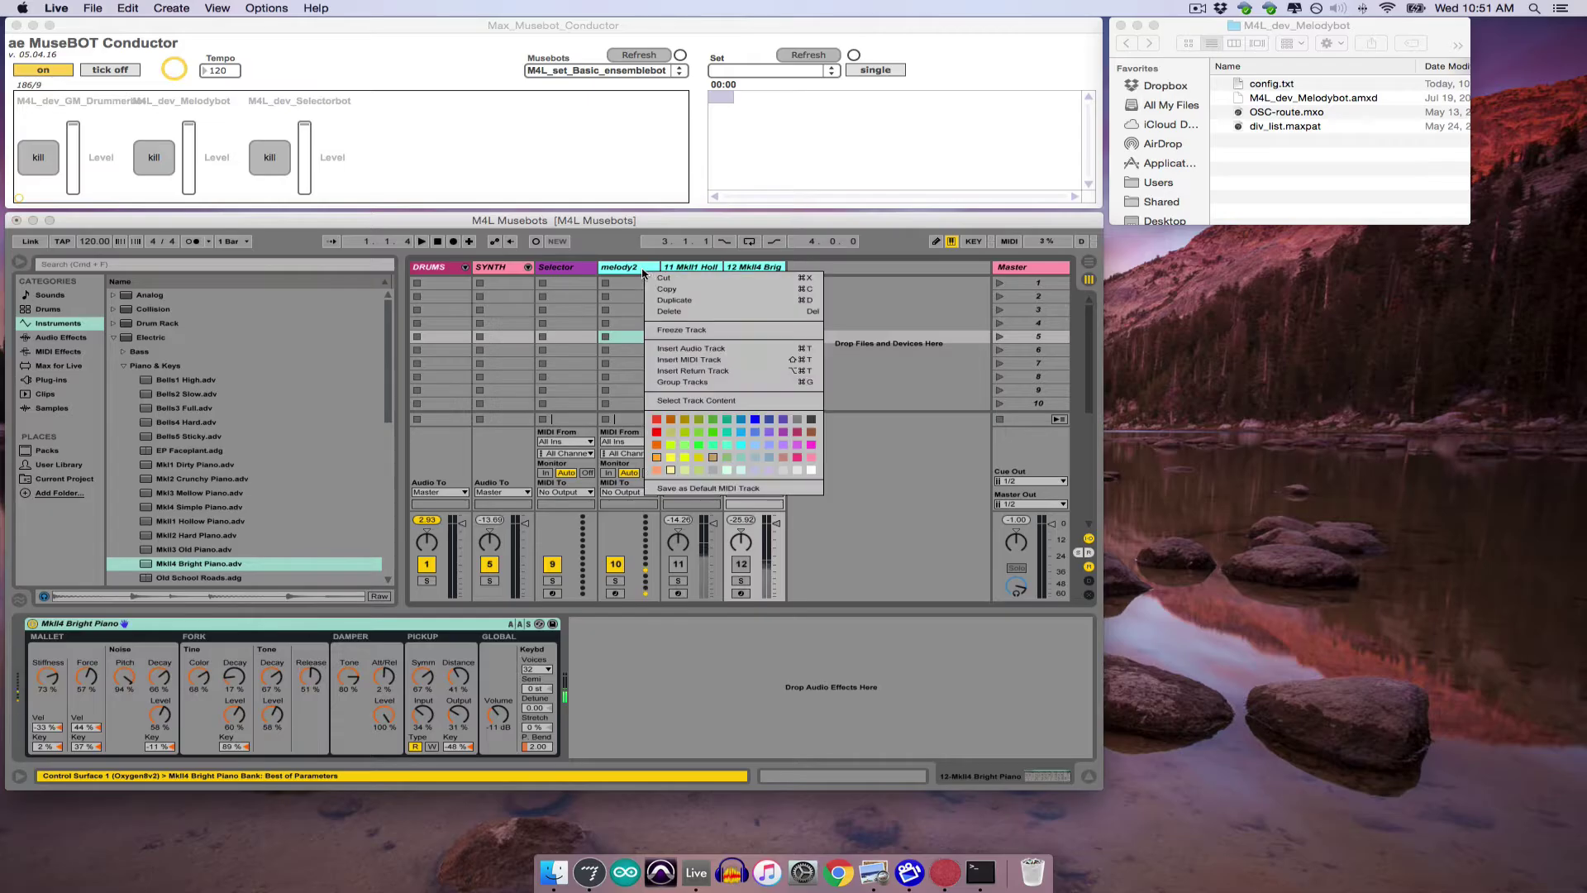
{"action": "left_click", "coordinate": [685, 381]}
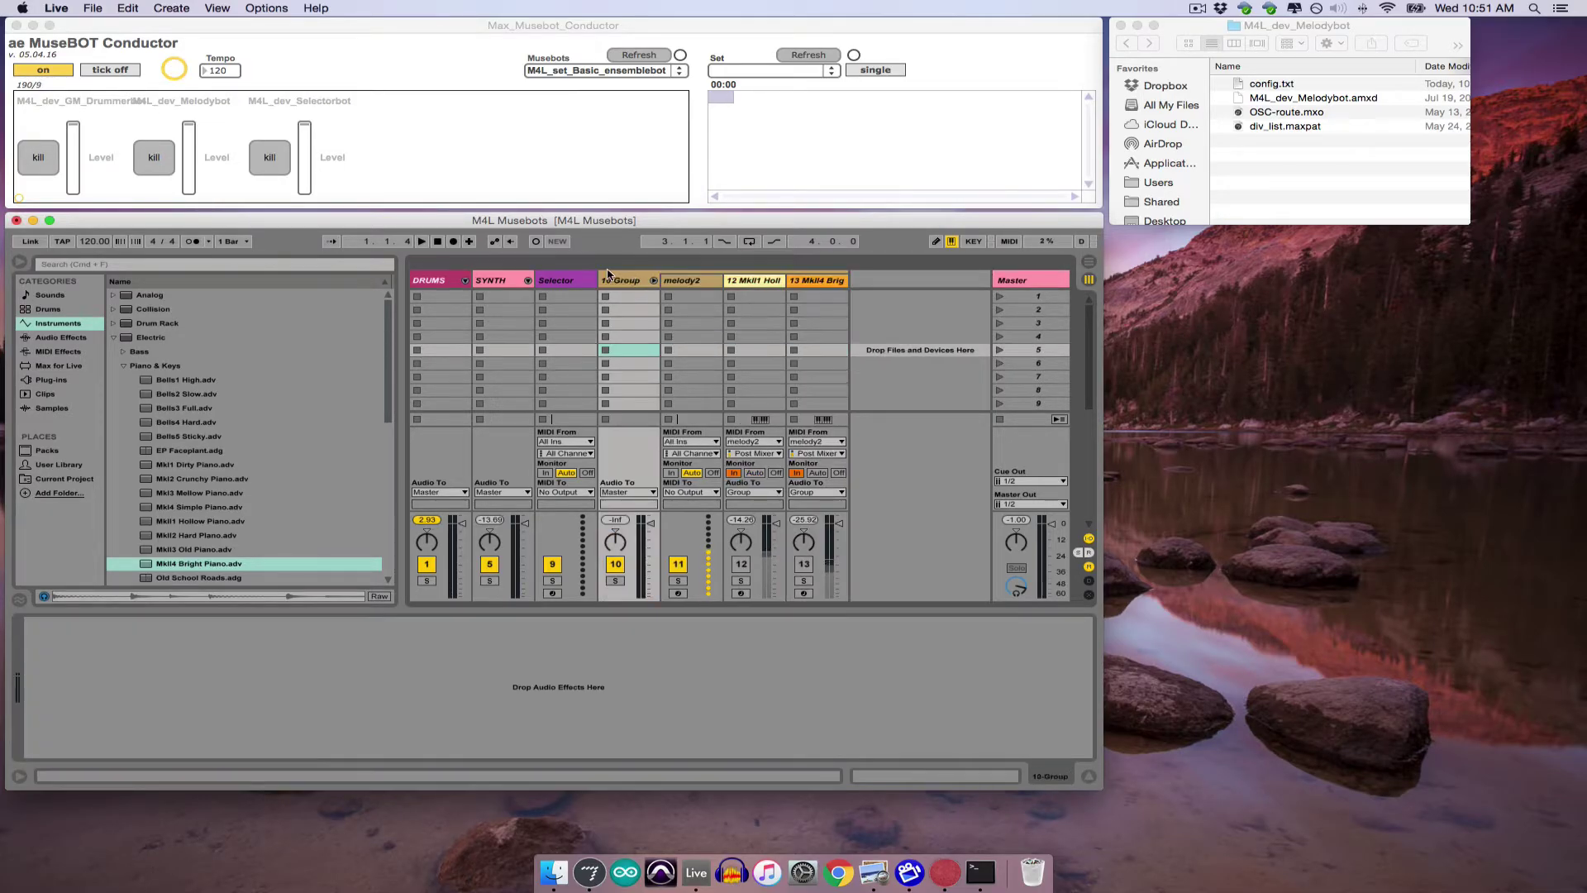
{"action": "key", "text": "super+r"}
{"action": "type", "text": "SYNTH"}
- Move the synth group left of Selector and run update_ensemble in the Selectorbot
{"action": "left_click_drag", "start_coordinate": [636, 267], "coordinate": [541, 267]}
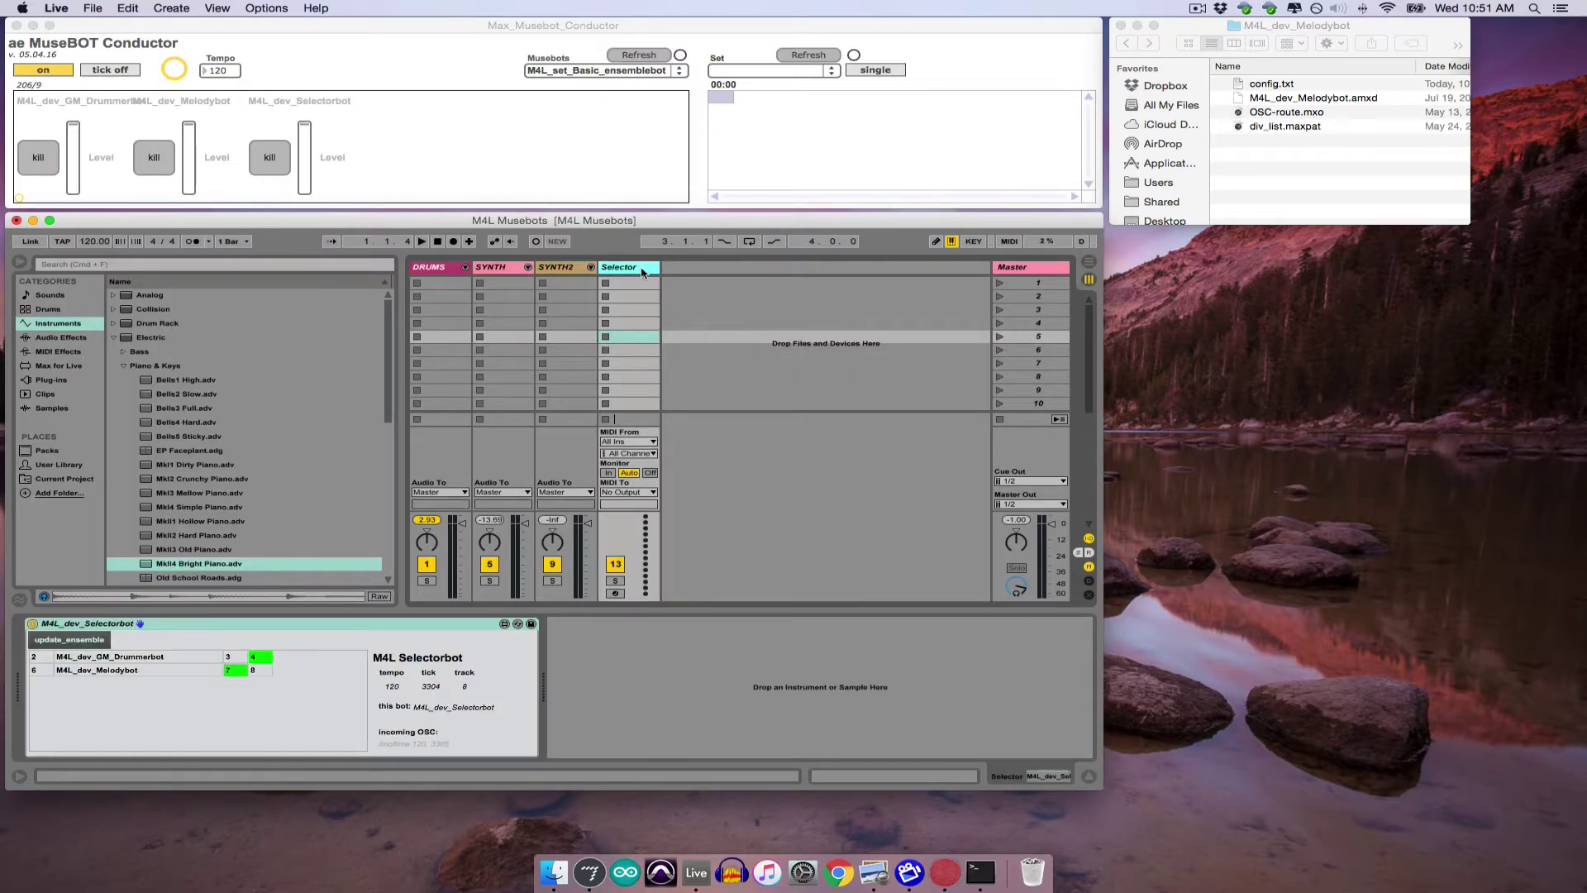
{"action": "left_click", "coordinate": [628, 267]}
{"action": "left_click", "coordinate": [66, 641]}
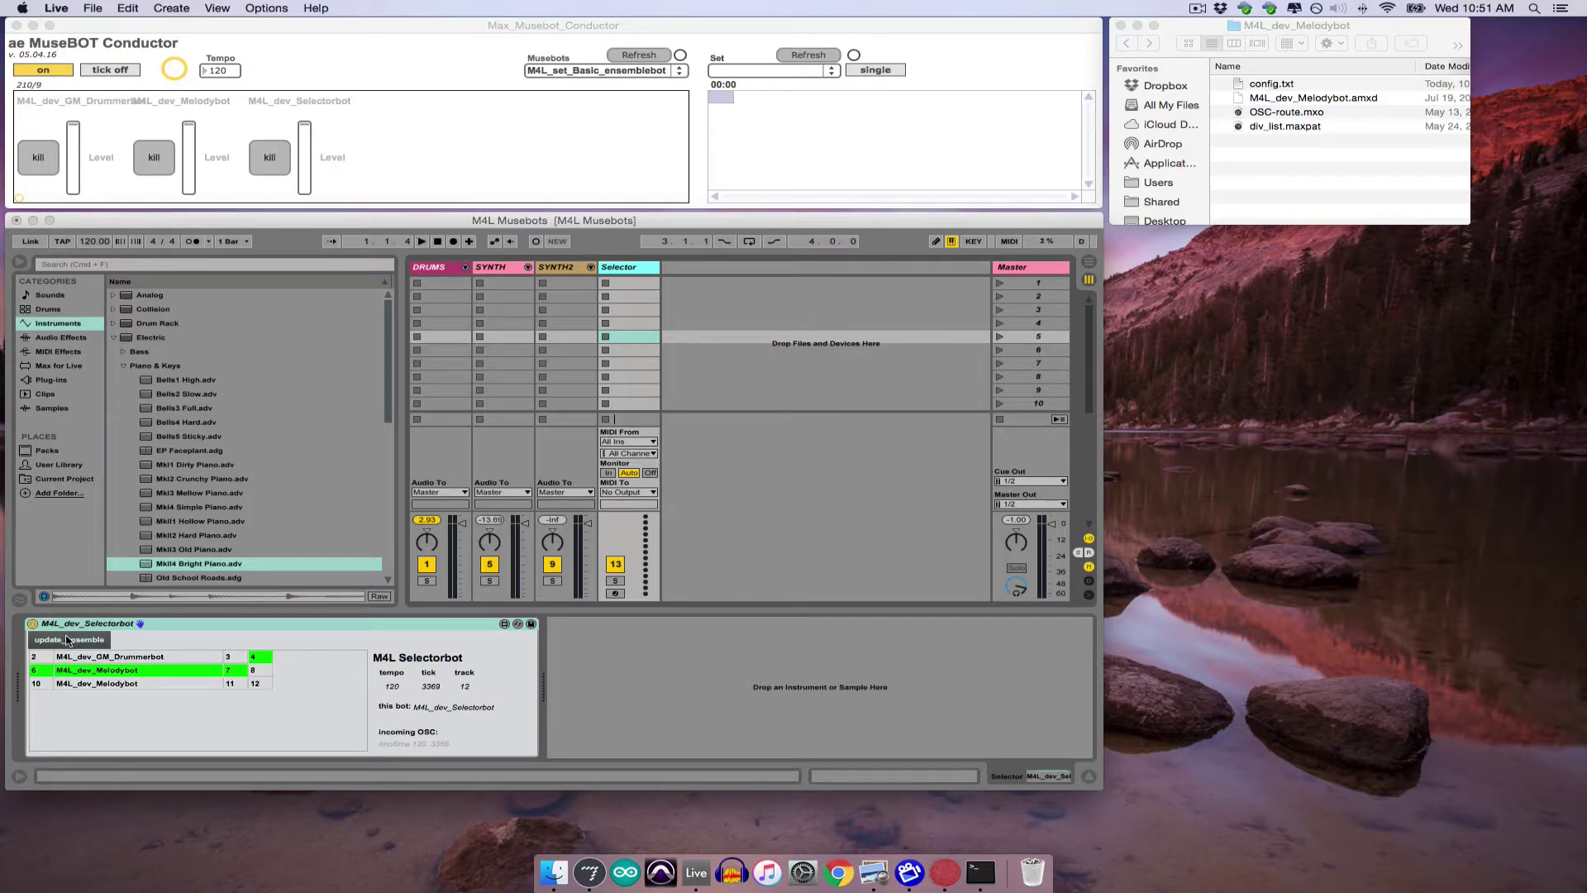
- Hide the browser and enable Drummerbot, both Melodybot rows, and track cells 8, 11, 7 and 12
{"action": "left_click", "coordinate": [19, 262]}
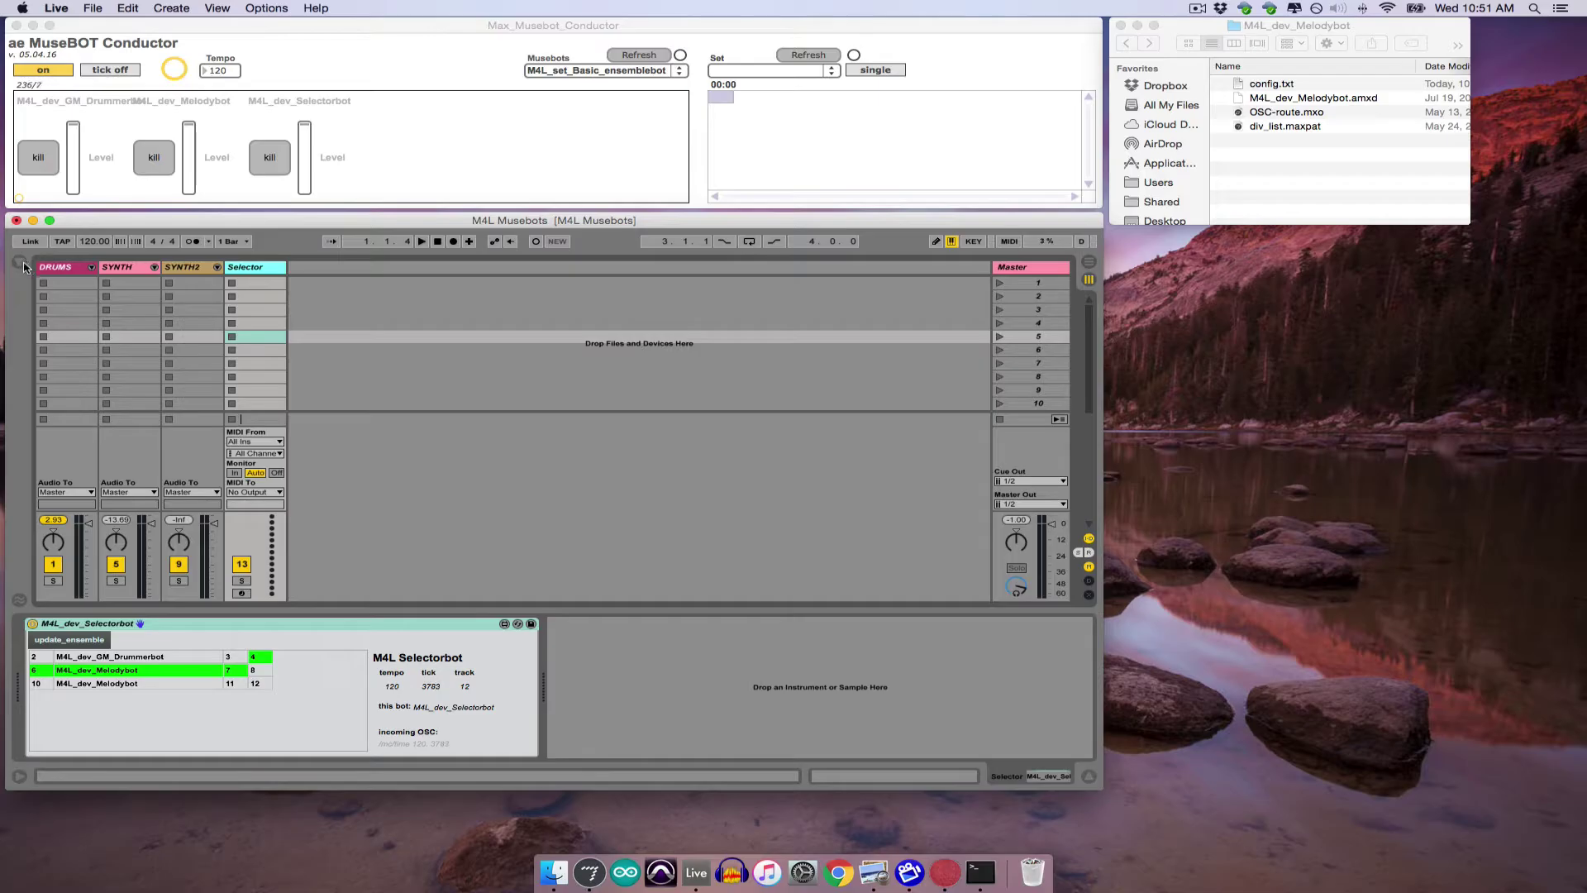
{"action": "left_click", "coordinate": [178, 659]}
{"action": "left_click", "coordinate": [255, 671]}
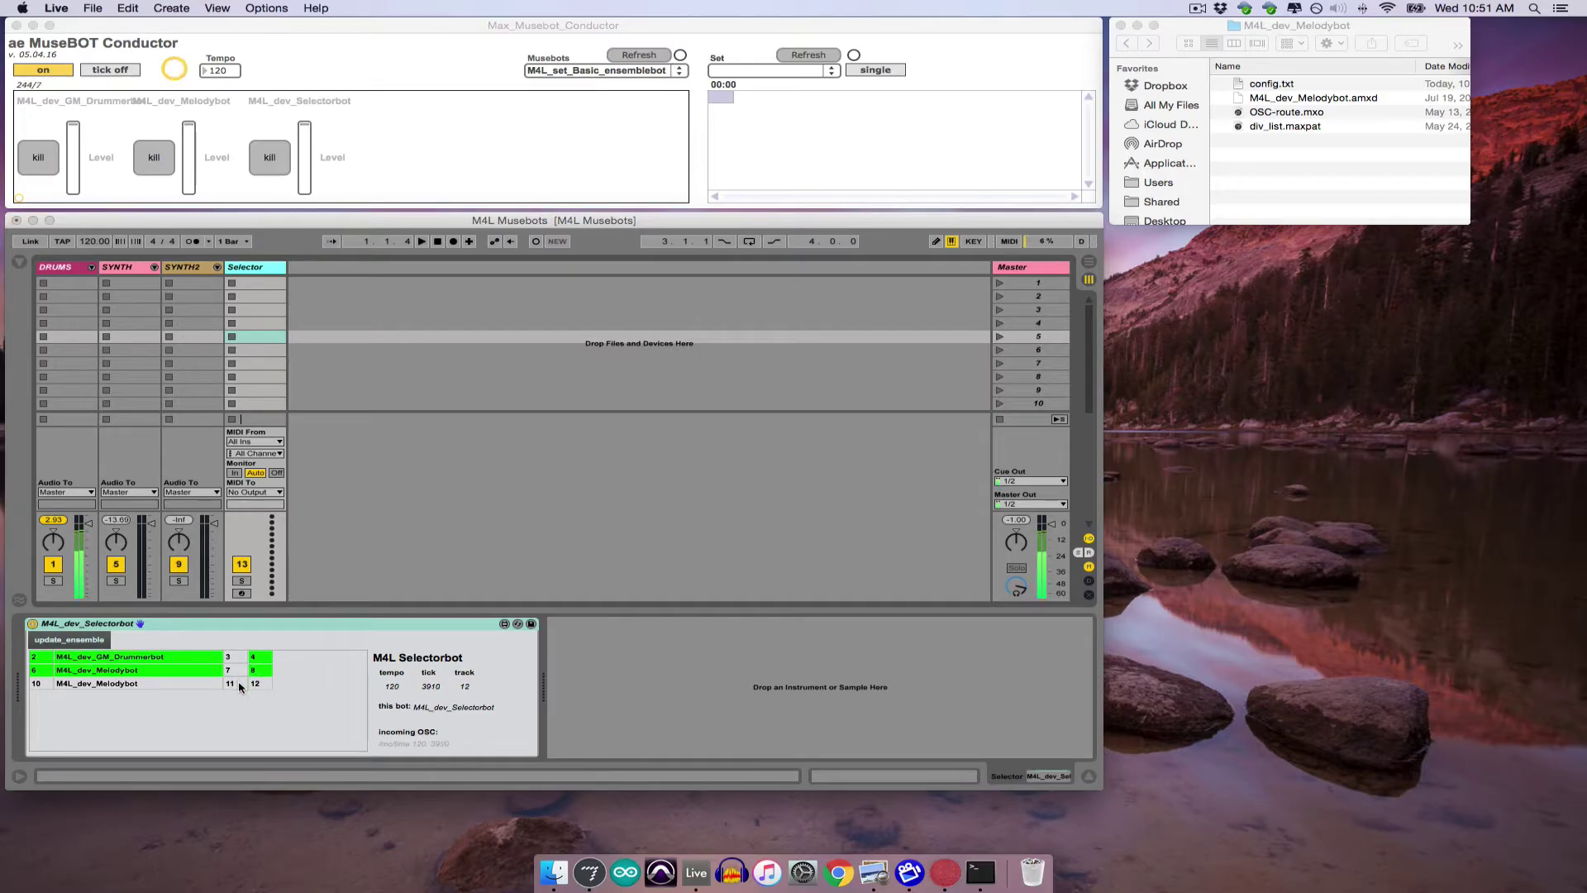
{"action": "left_click", "coordinate": [191, 685]}
{"action": "left_click", "coordinate": [235, 684]}
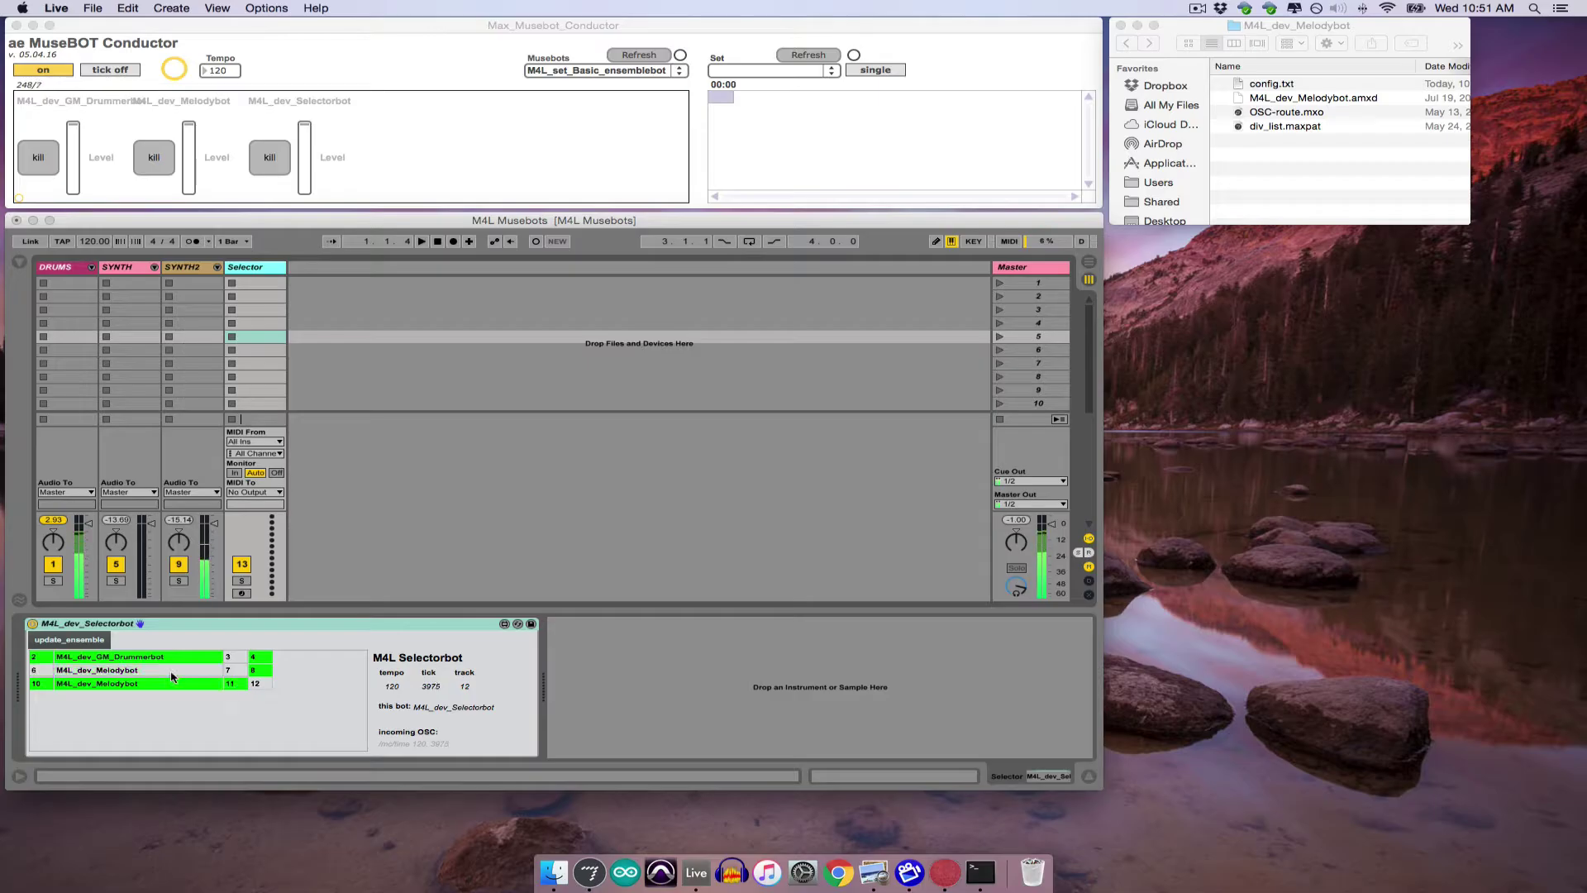
{"action": "left_click", "coordinate": [234, 672]}
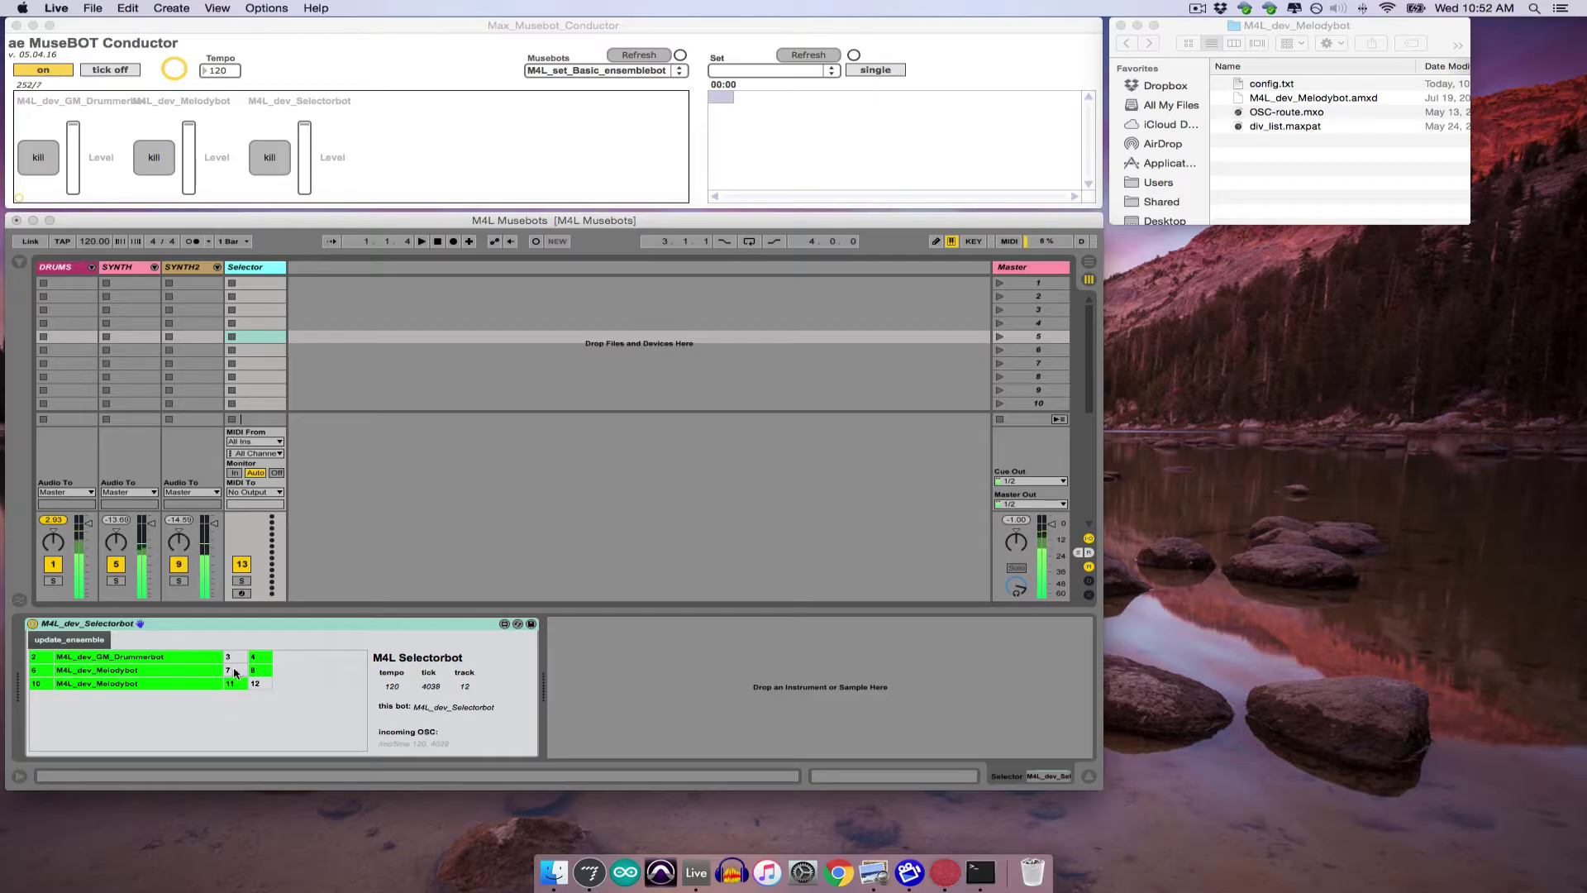
{"action": "left_click", "coordinate": [263, 688]}
- Turn the Master fader down
{"action": "left_click", "coordinate": [214, 522]}
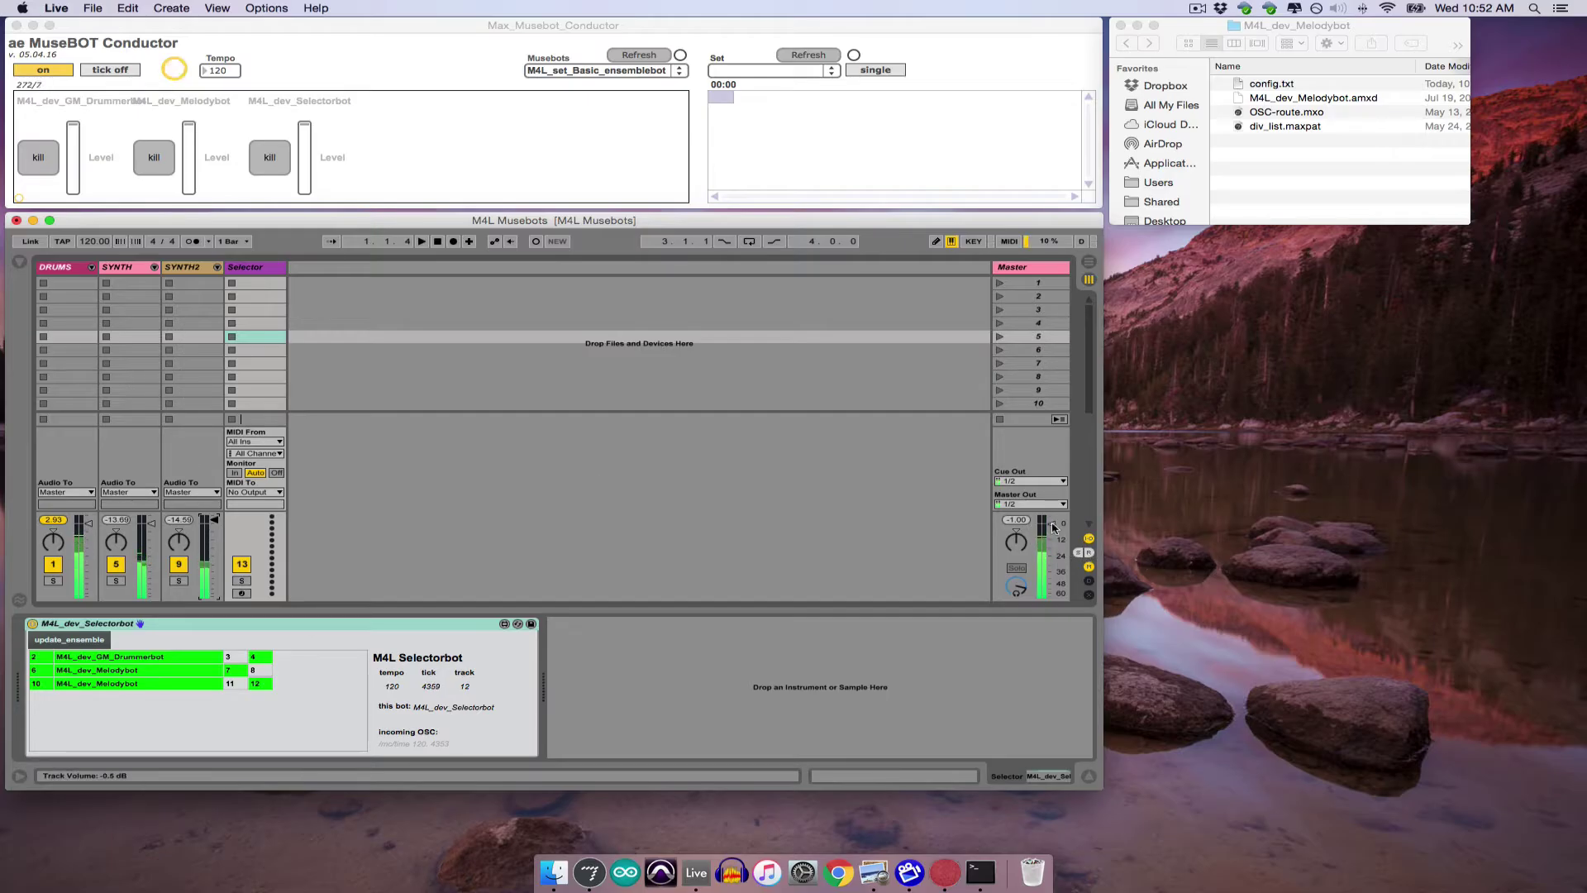
{"action": "left_click_drag", "start_coordinate": [1052, 534], "coordinate": [1052, 564]}
{"action": "left_click", "coordinate": [669, 365]}
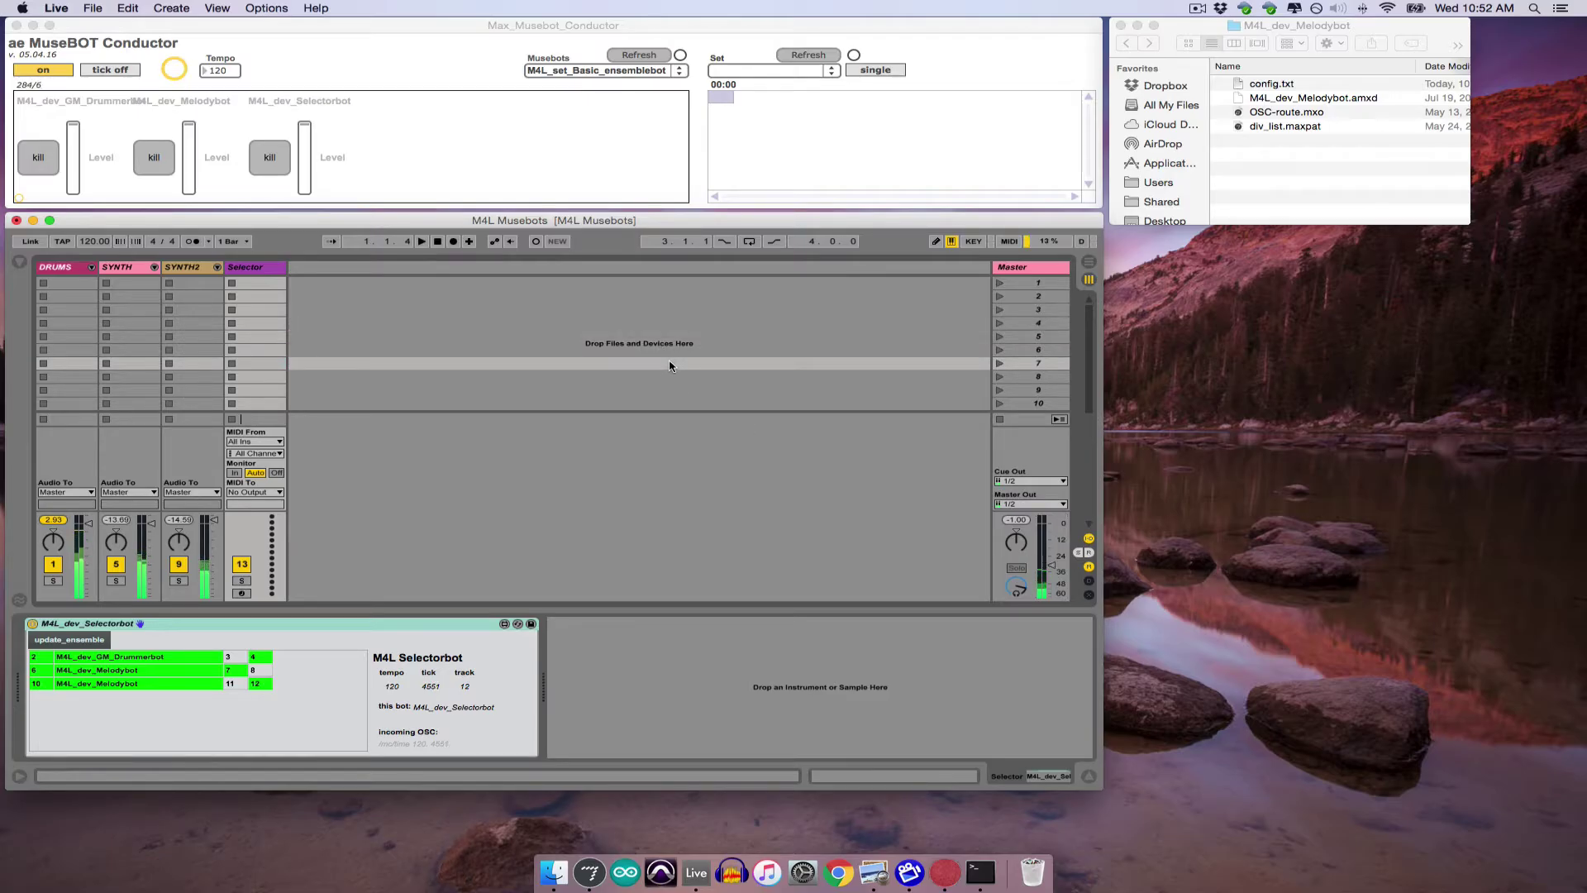
- Close Live, load M4L_set_Basic_ensemblebot from the Conductor's Musebots menu, and expand SYNTH2
{"action": "left_click", "coordinate": [16, 220]}
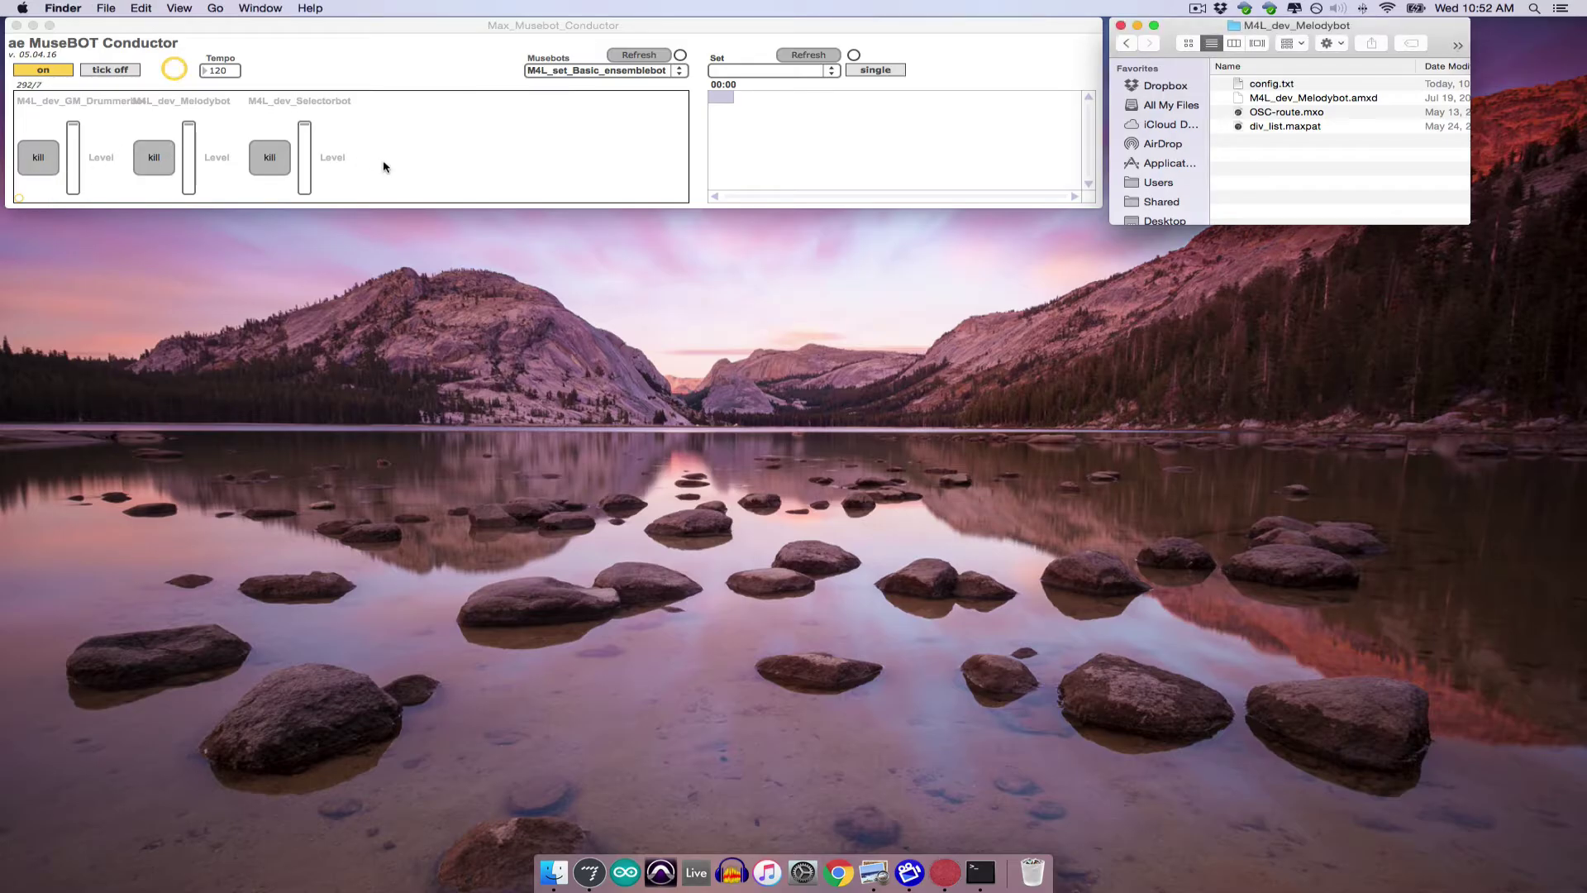
{"action": "left_click", "coordinate": [591, 71]}
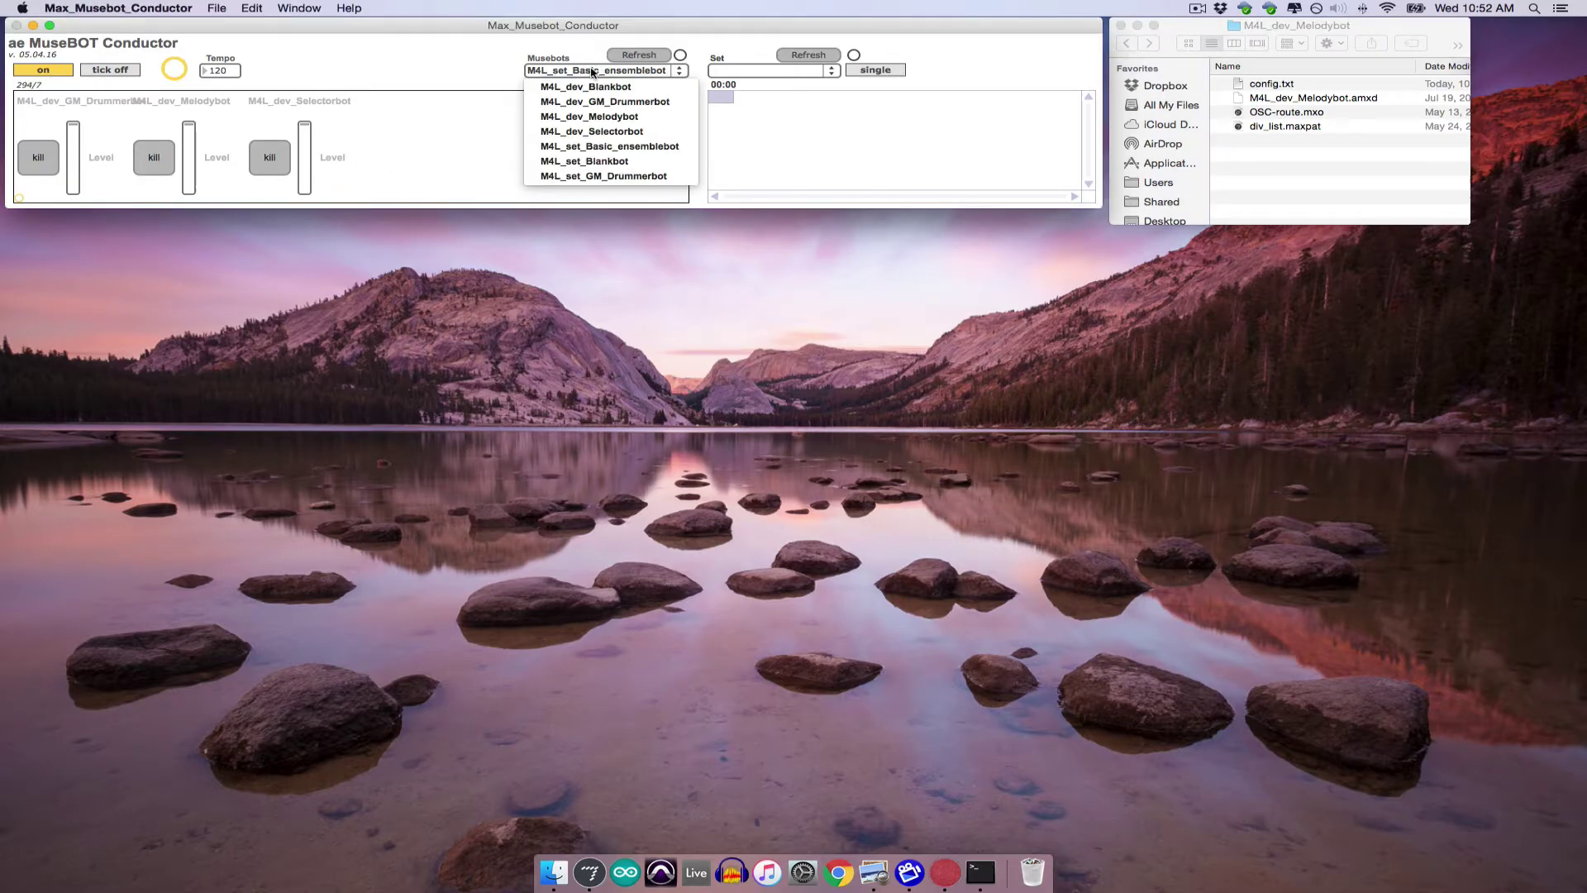
{"action": "left_click", "coordinate": [592, 147]}
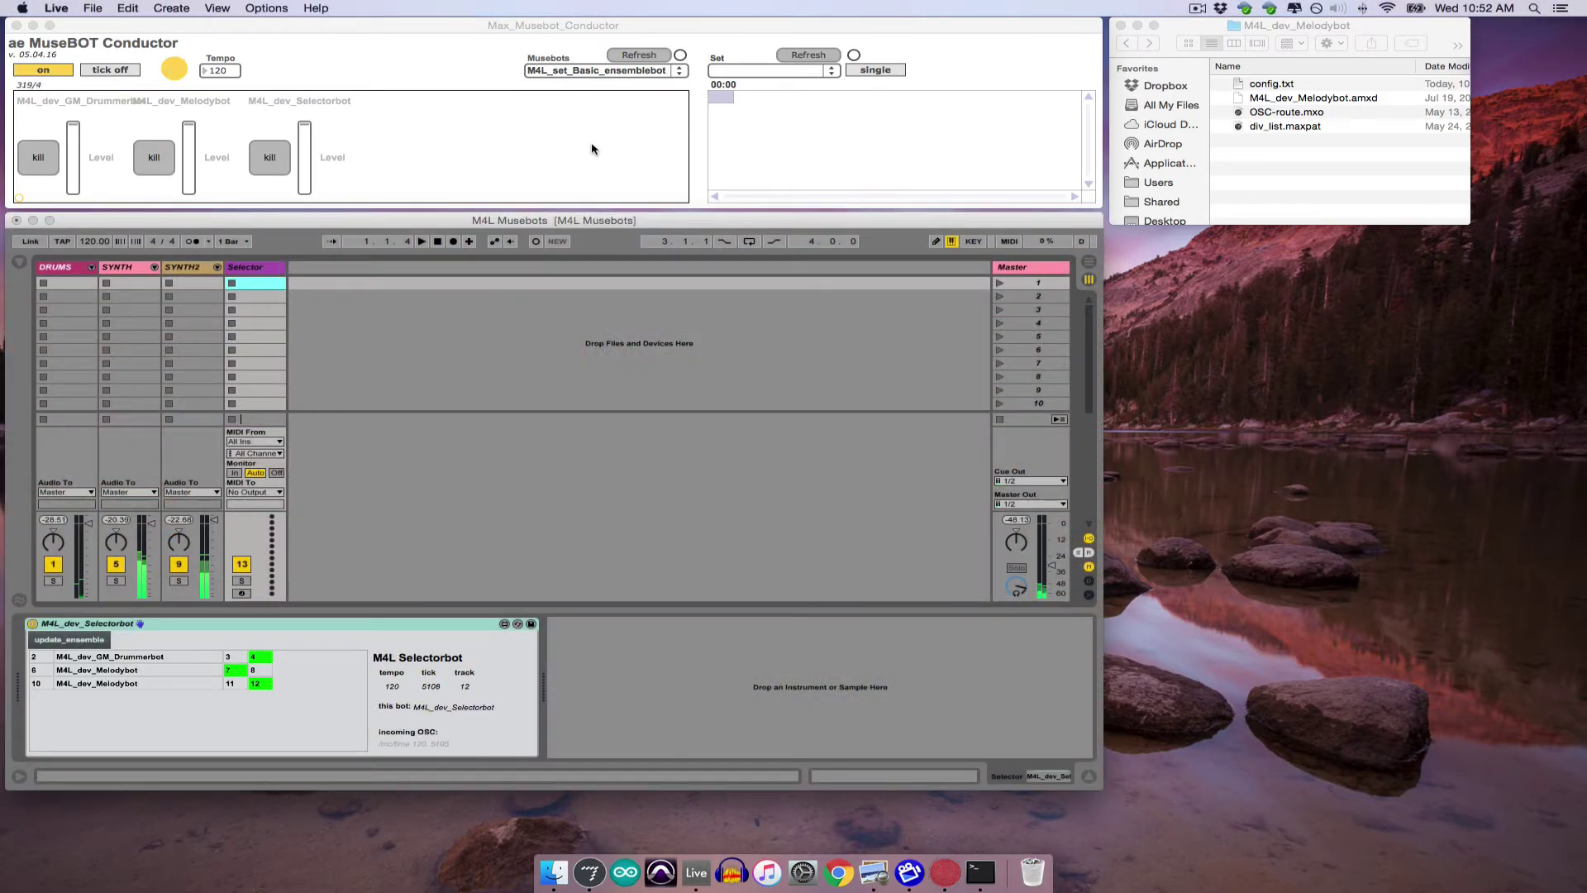
{"action": "left_click", "coordinate": [1077, 576]}
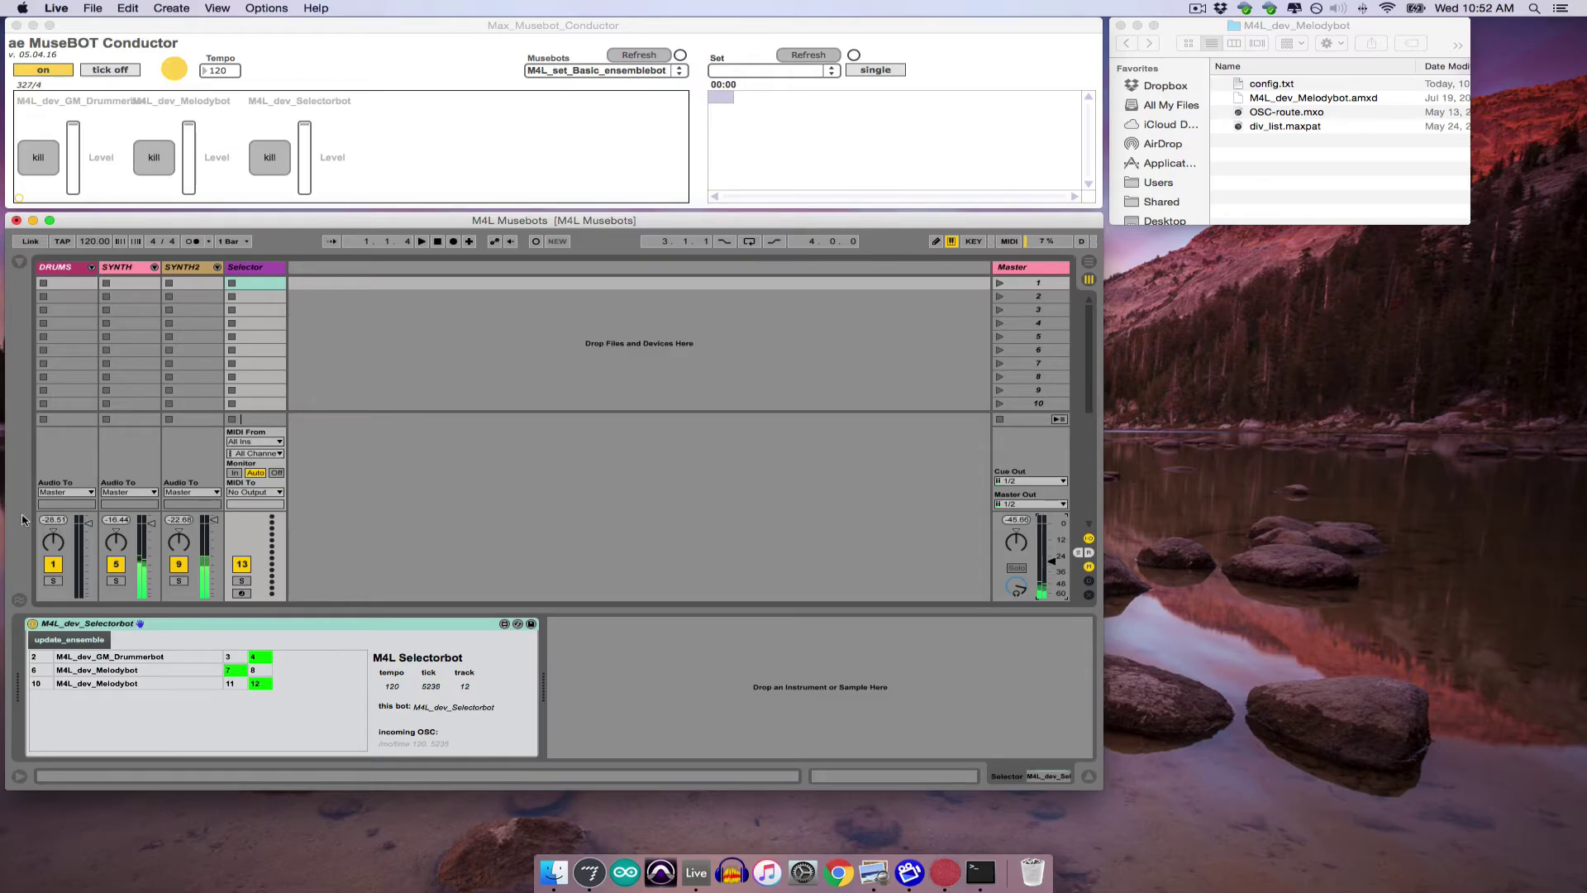
{"action": "left_click", "coordinate": [217, 267]}
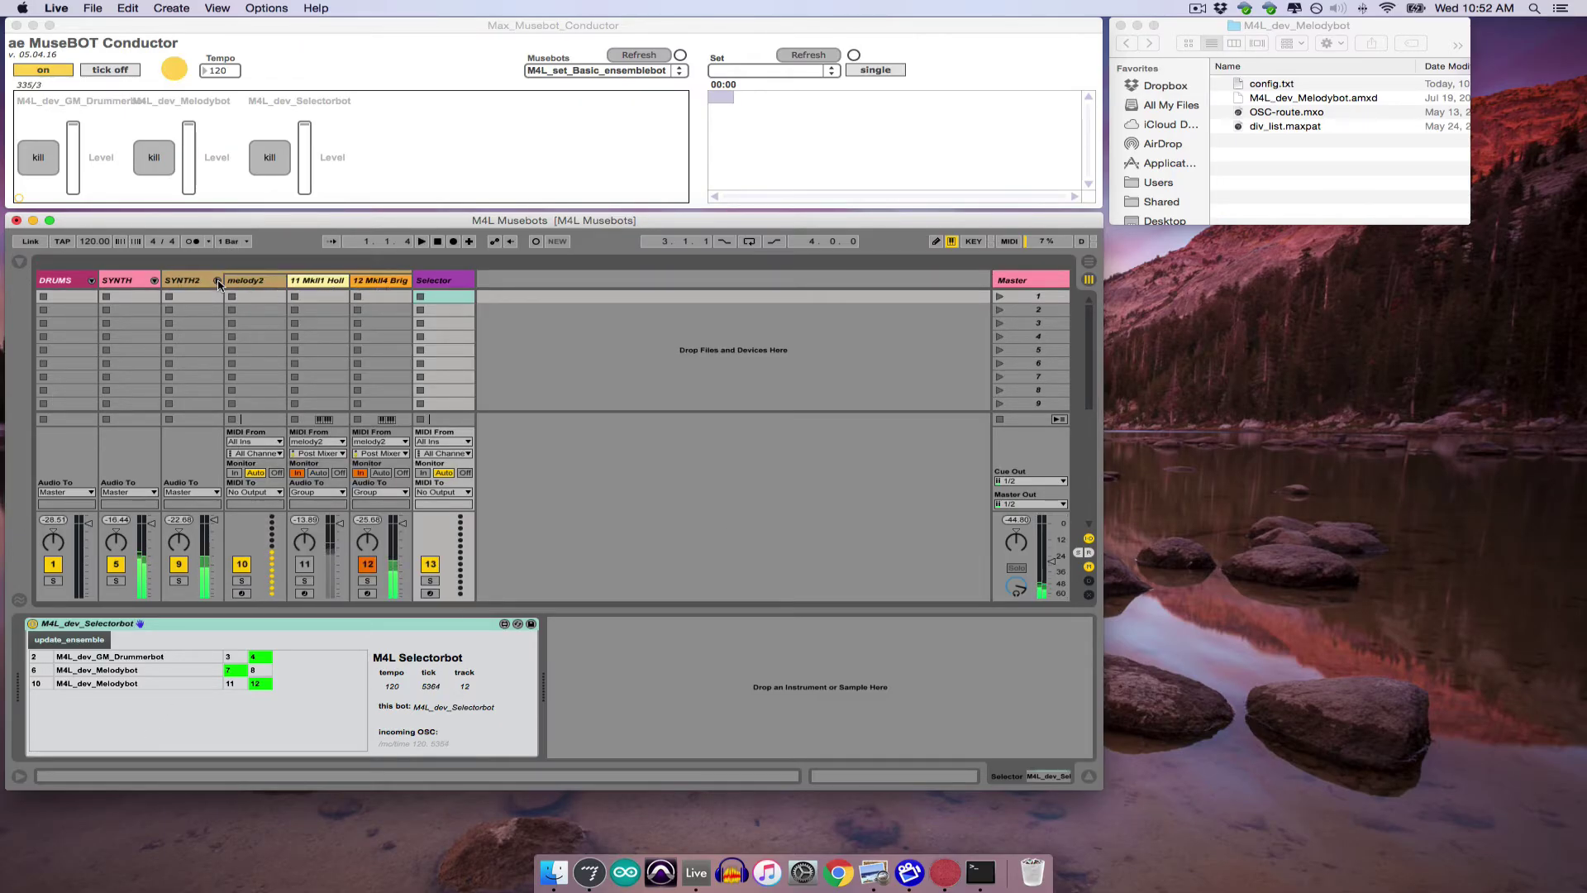
- Fold SYNTH2, bring the Master fader up to 0 dB, and switch the Conductor off
{"action": "left_click", "coordinate": [218, 280]}
{"action": "left_click", "coordinate": [263, 271]}
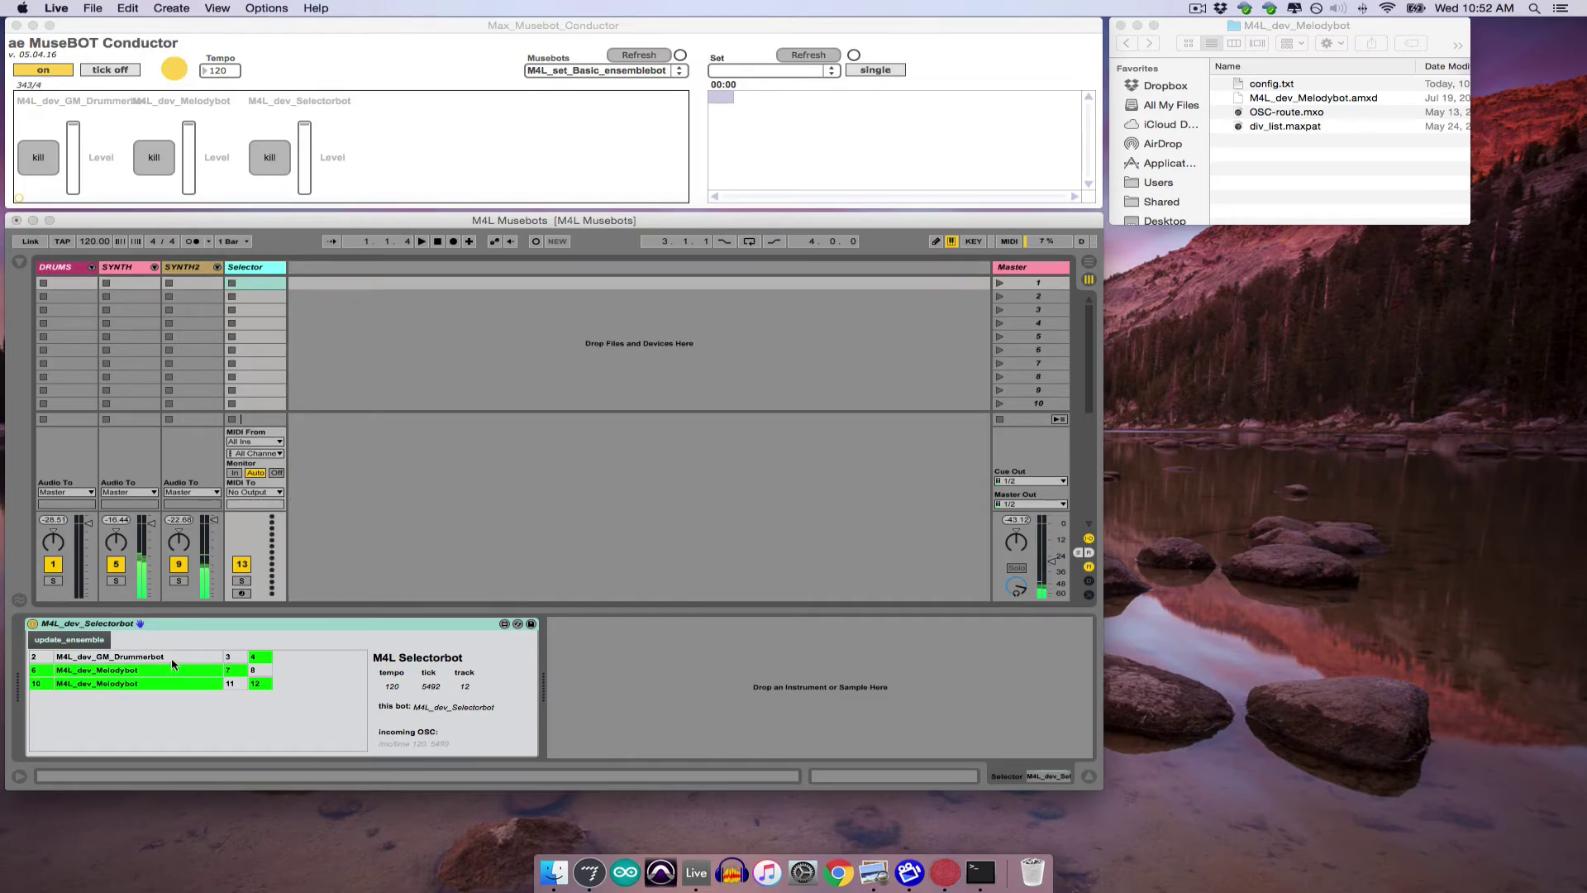
{"action": "left_click", "coordinate": [1051, 556]}
{"action": "left_click_drag", "start_coordinate": [1051, 557], "coordinate": [1051, 522]}
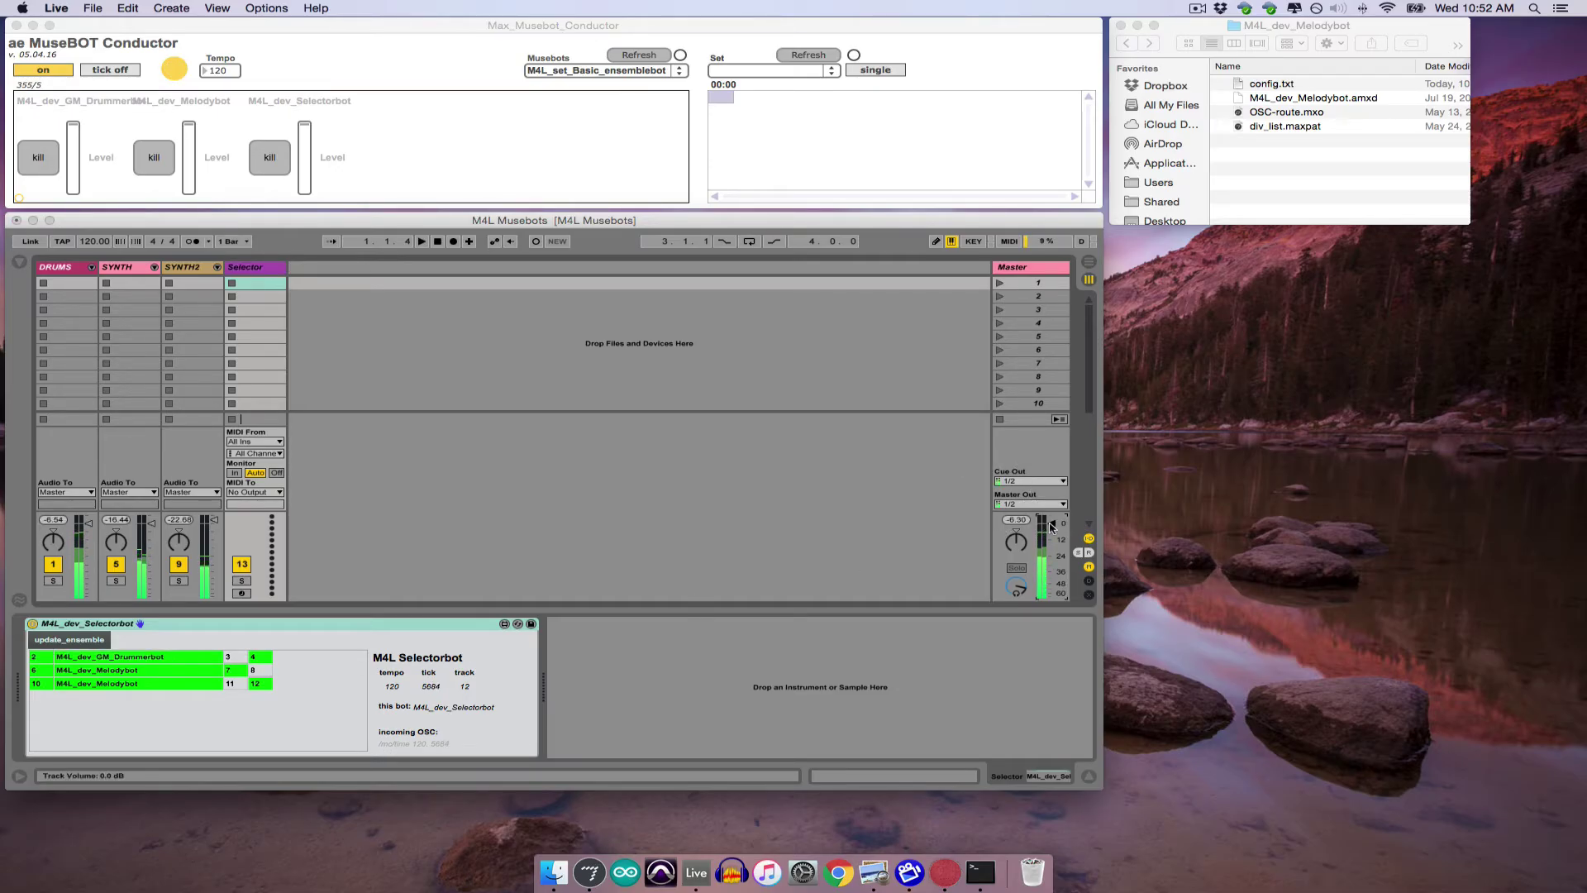
{"action": "left_click", "coordinate": [62, 73]}
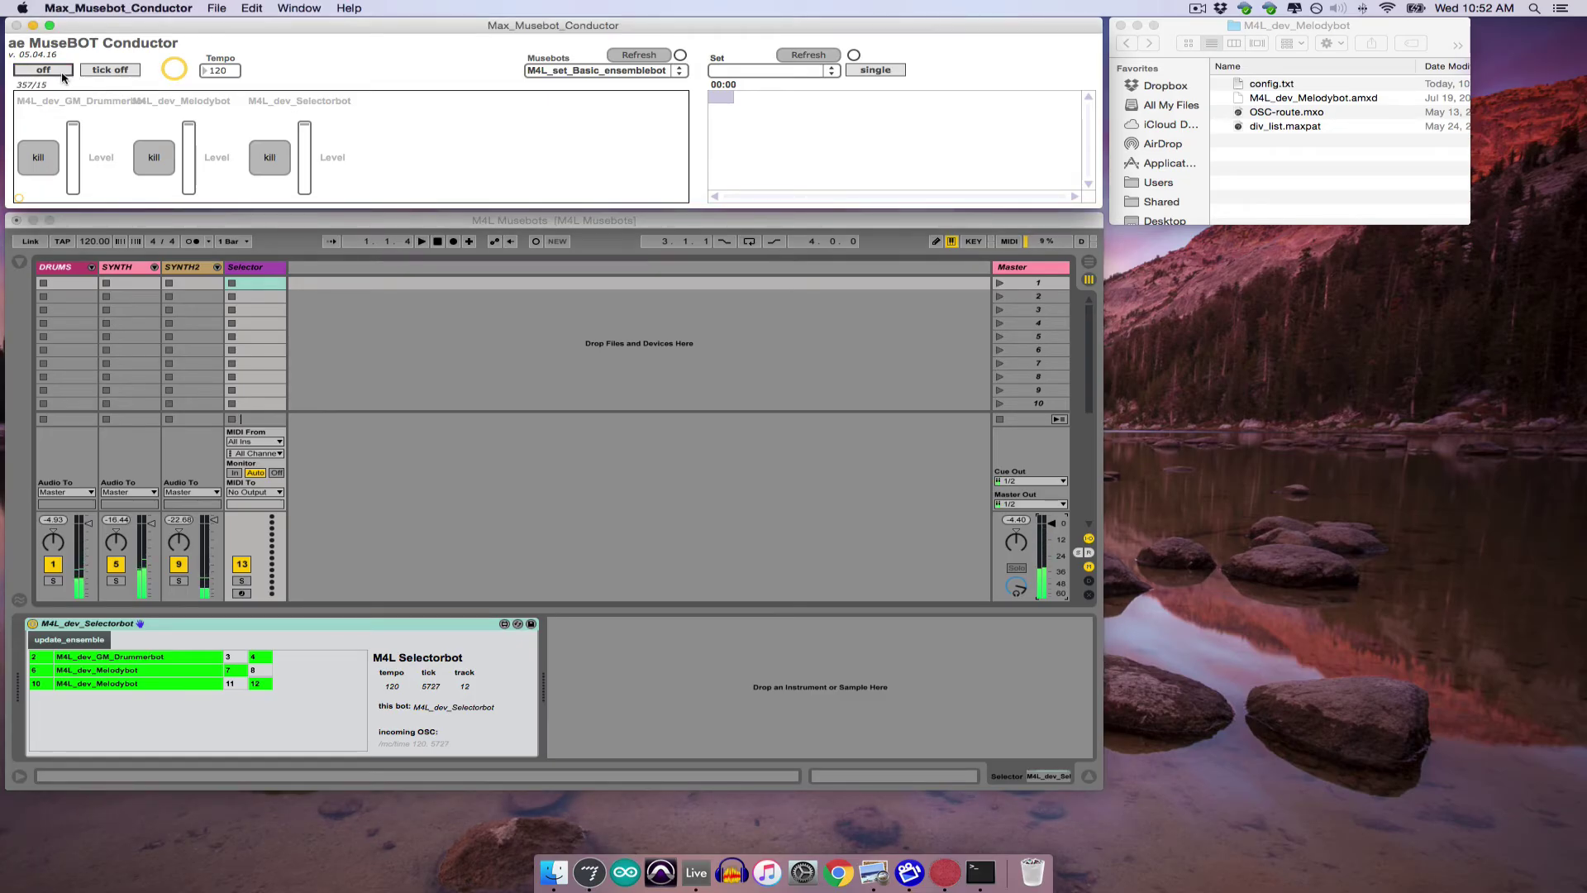